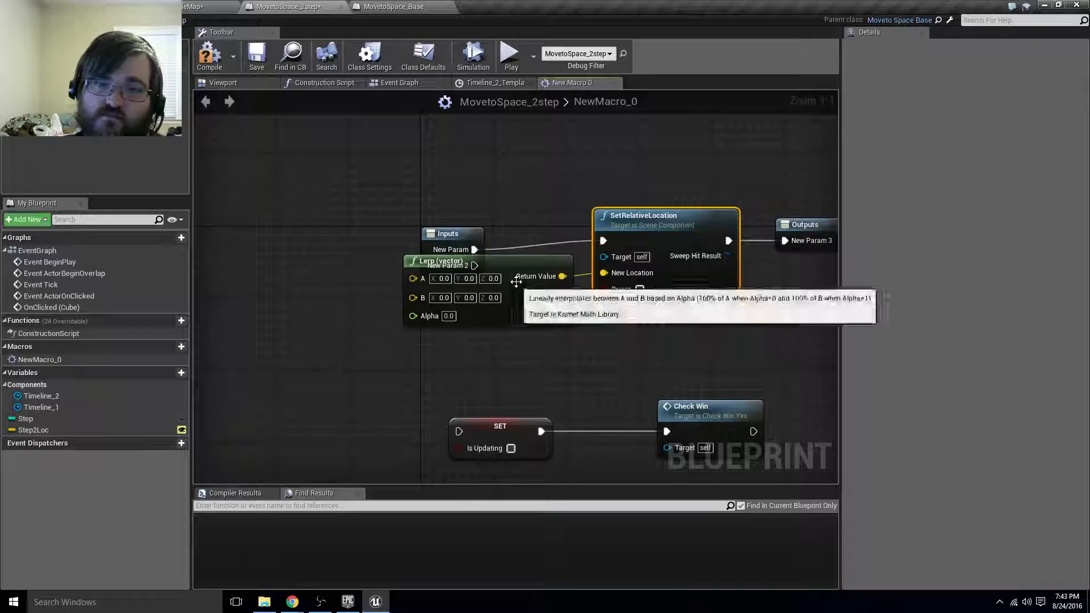
Move the Lerp (vector) node clear of the Inputs node and connect New Param 2 to the SET node's execution input.
right_click_drag(508, 328, 461, 241)
left_click_drag(465, 174, 519, 221)
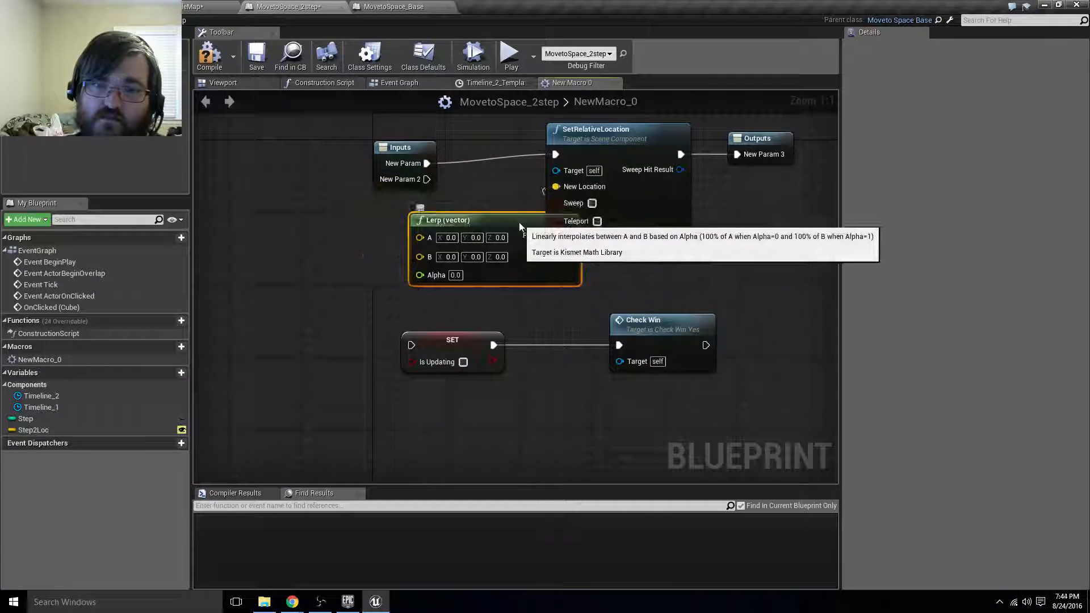
left_click_drag(424, 182, 412, 346)
right_click_drag(442, 341, 285, 360)
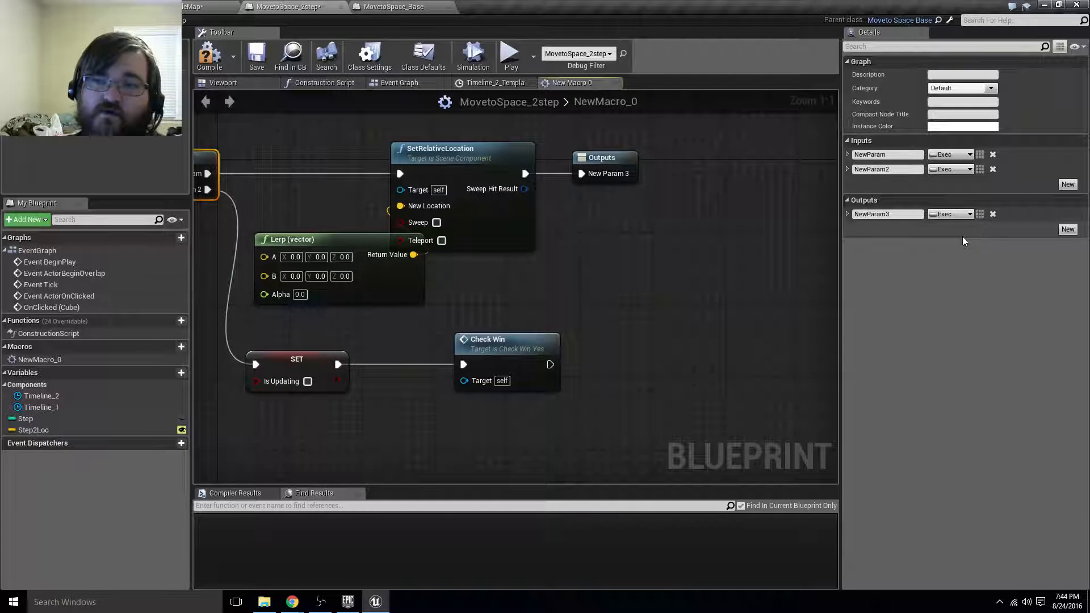
Add a second Exec output to the macro and connect the Check Win node's execution output to it.
left_click(1067, 230)
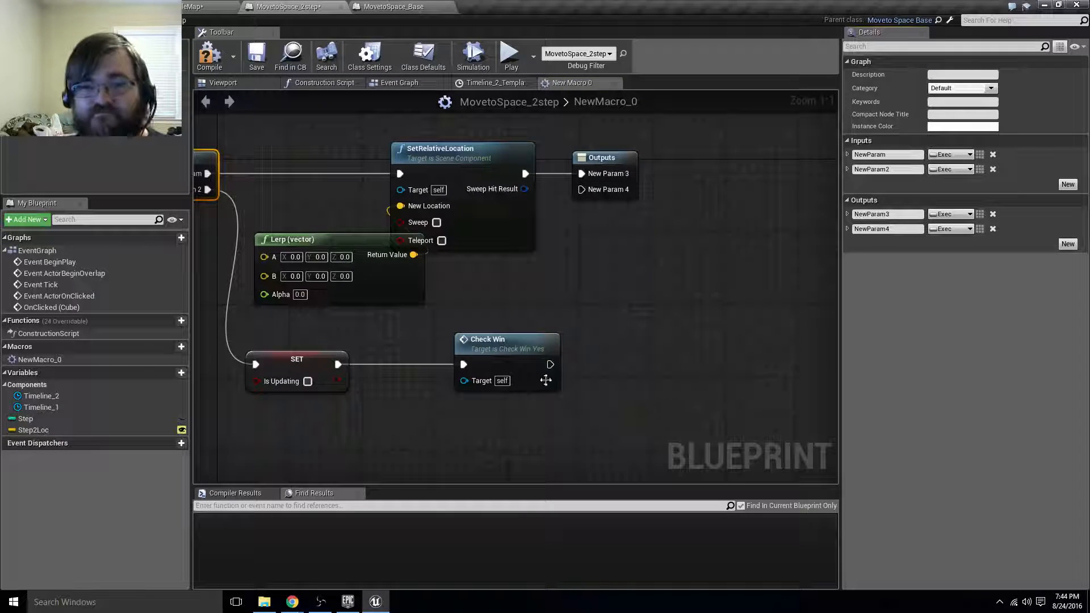
left_click_drag(548, 364, 592, 190)
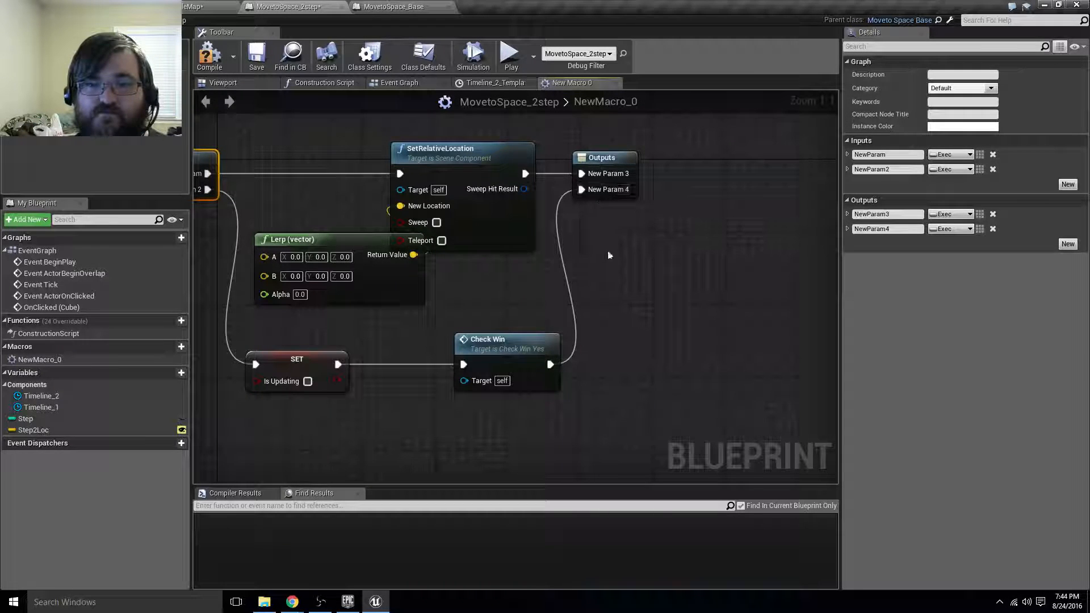
right_click_drag(571, 289, 700, 311)
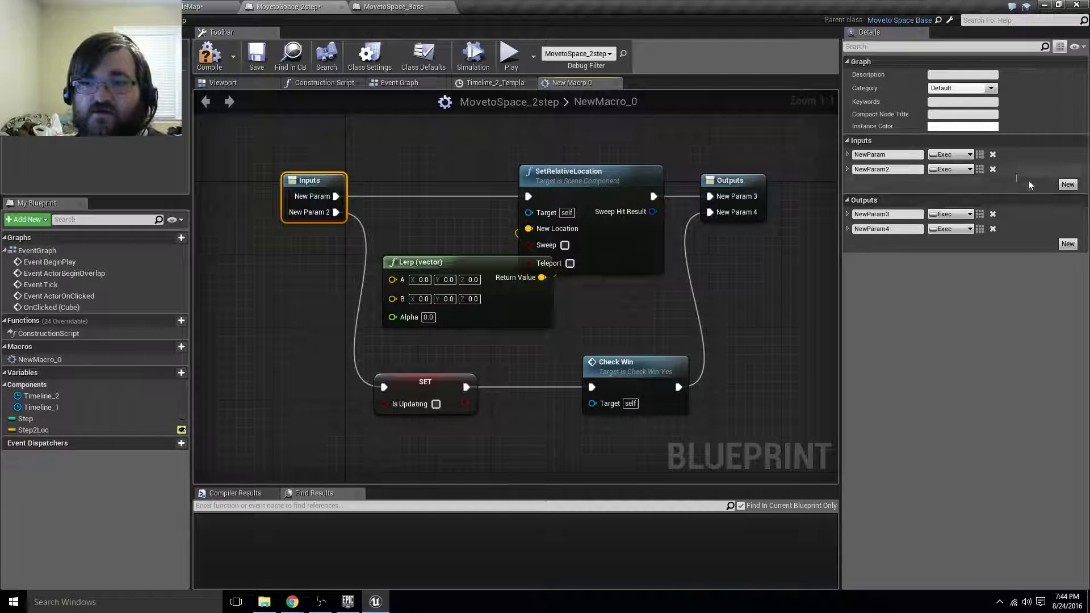
Add two Vector inputs to the macro and name them A and B.
left_click(1068, 185)
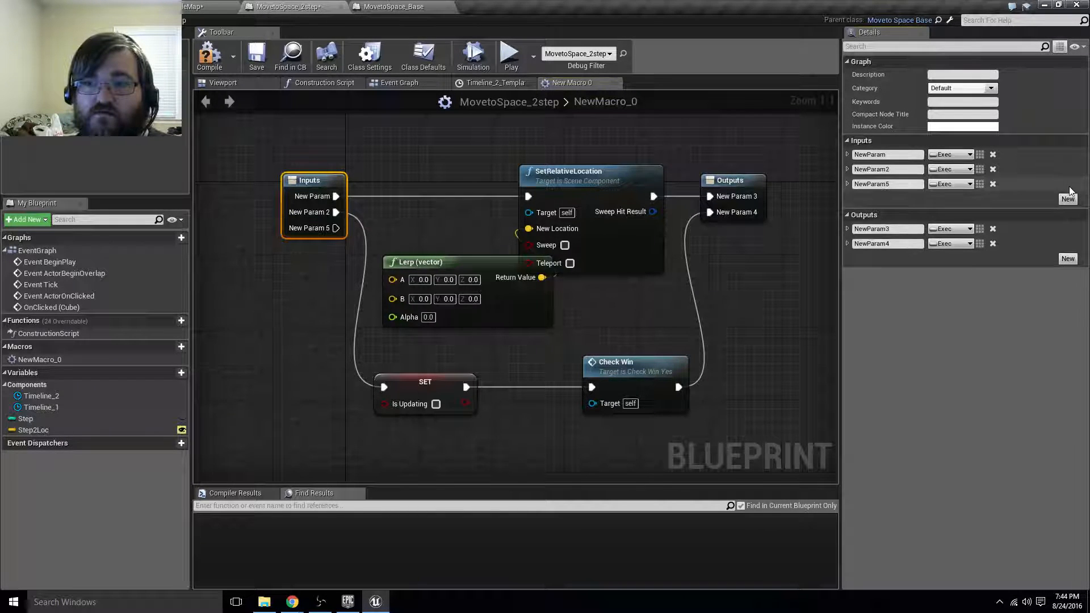
left_click(950, 184)
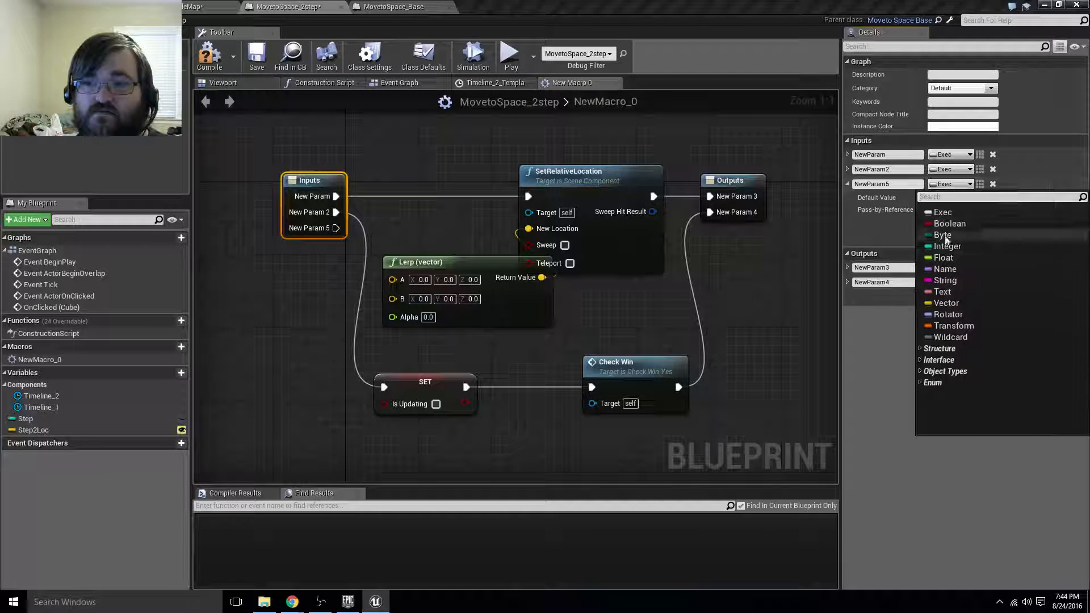
left_click(946, 303)
left_click(1069, 239)
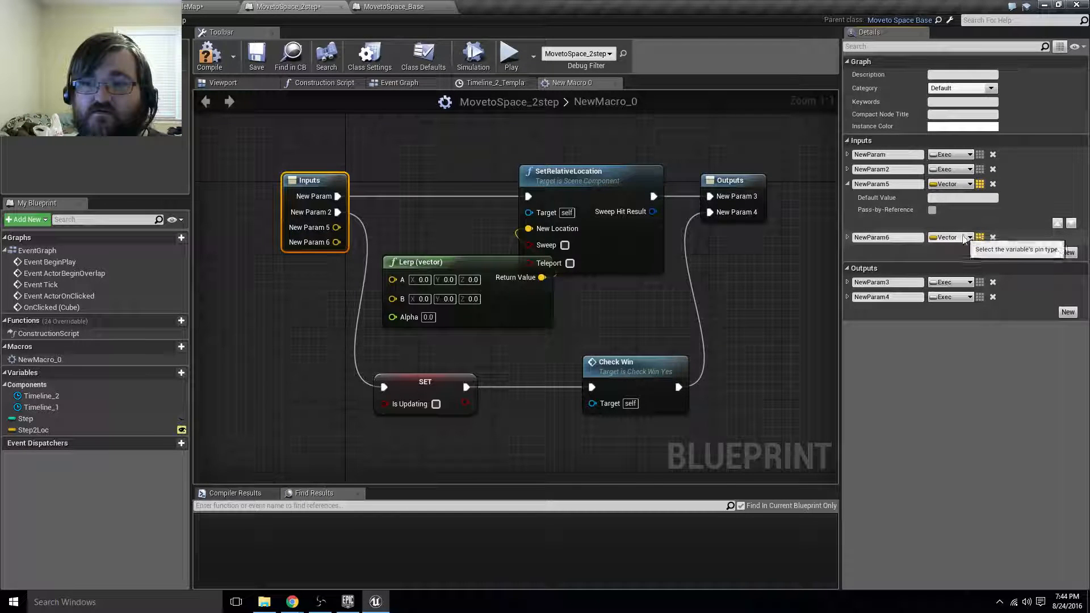
left_click_drag(900, 184, 853, 185)
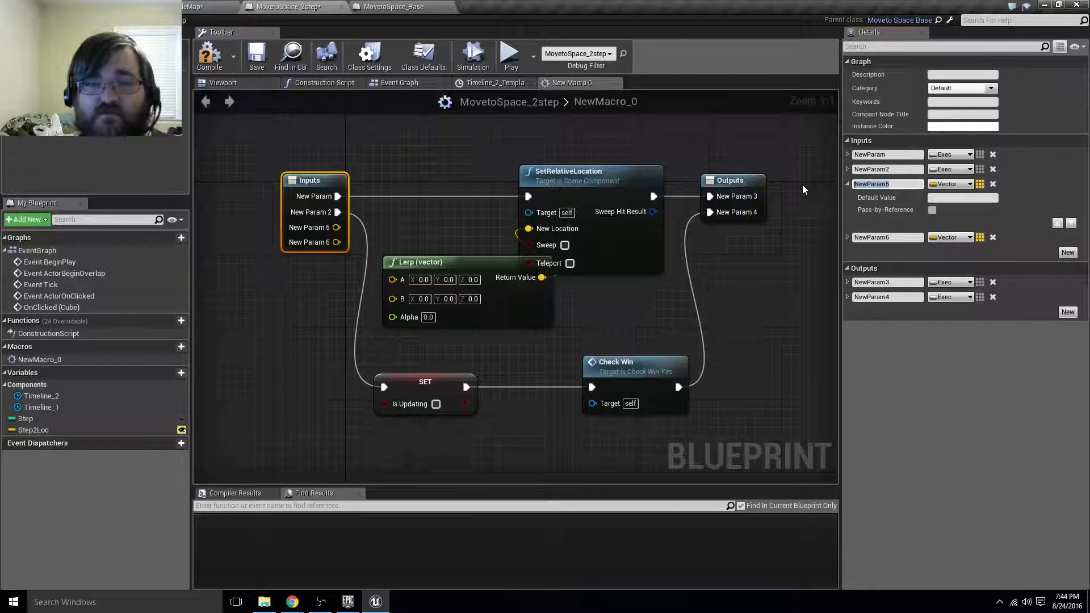
type("A")
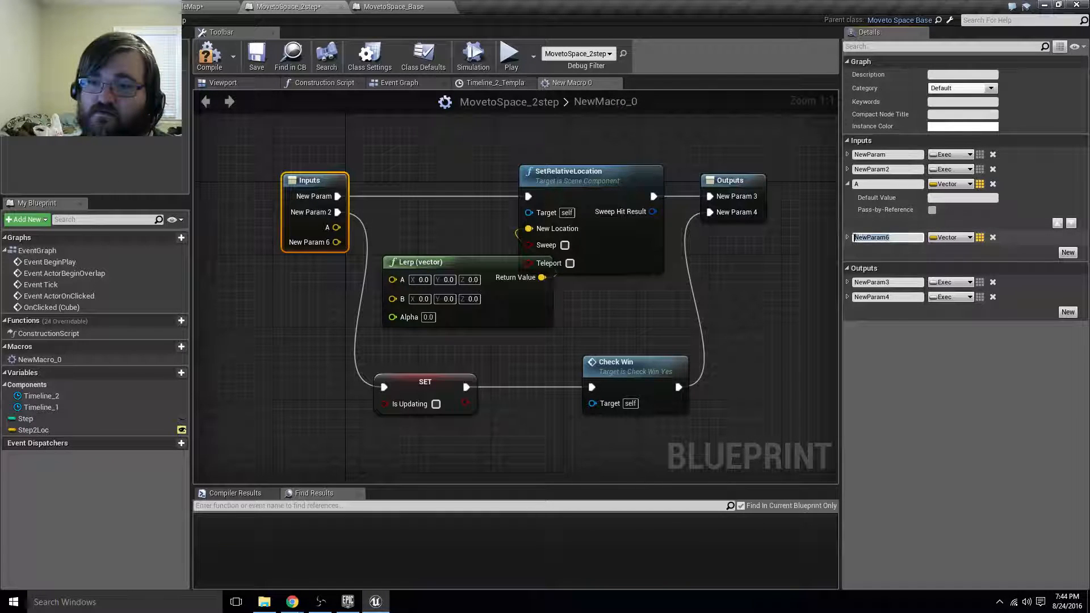
type("B")
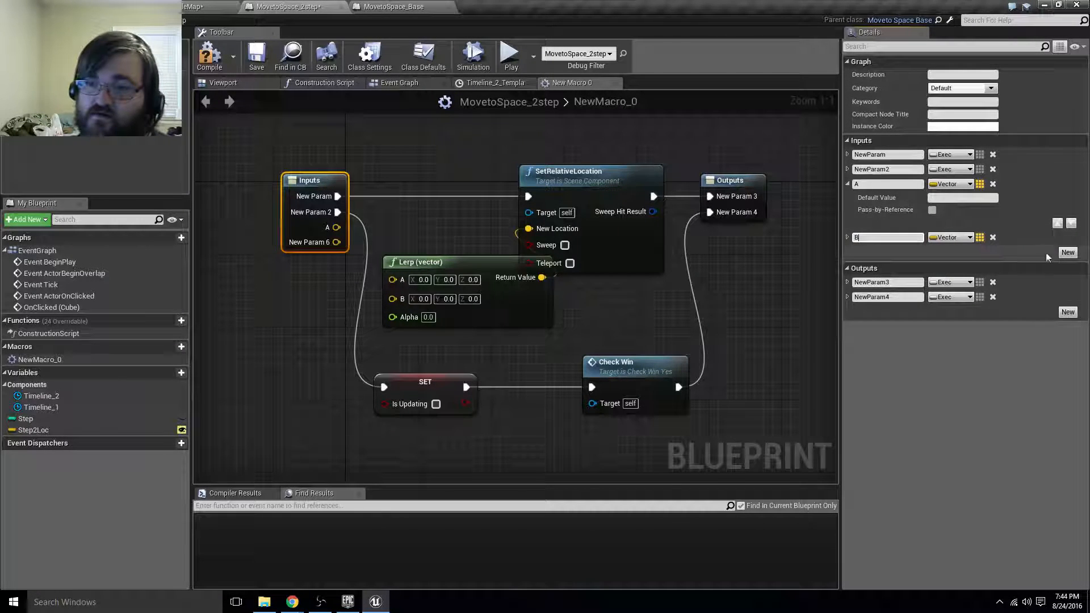
Add a Float input named Alpha to the macro.
left_click(1068, 252)
left_click(951, 252)
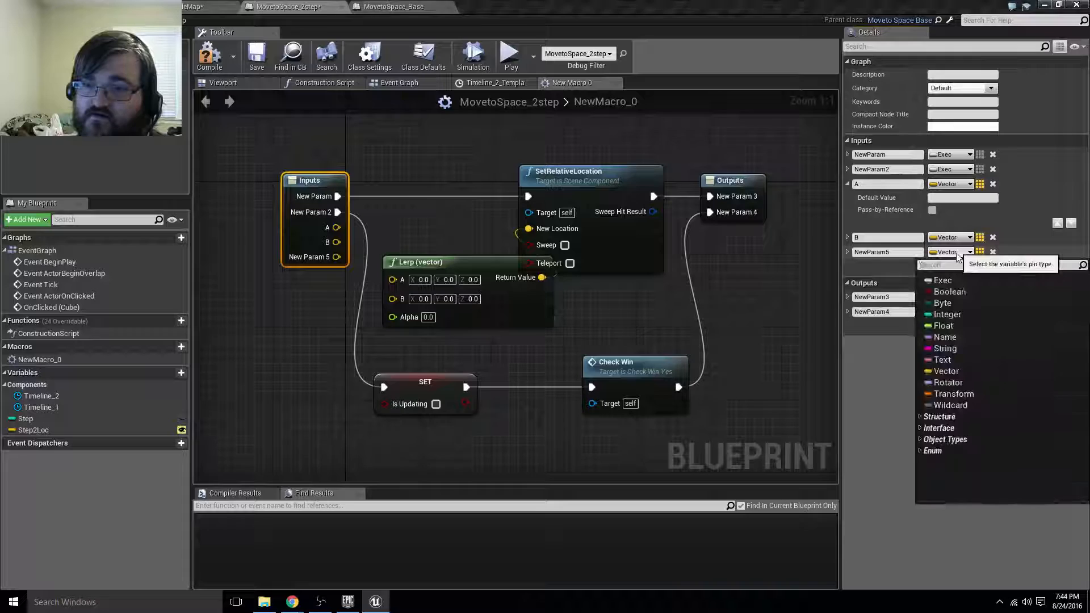
left_click(944, 326)
left_click(886, 252)
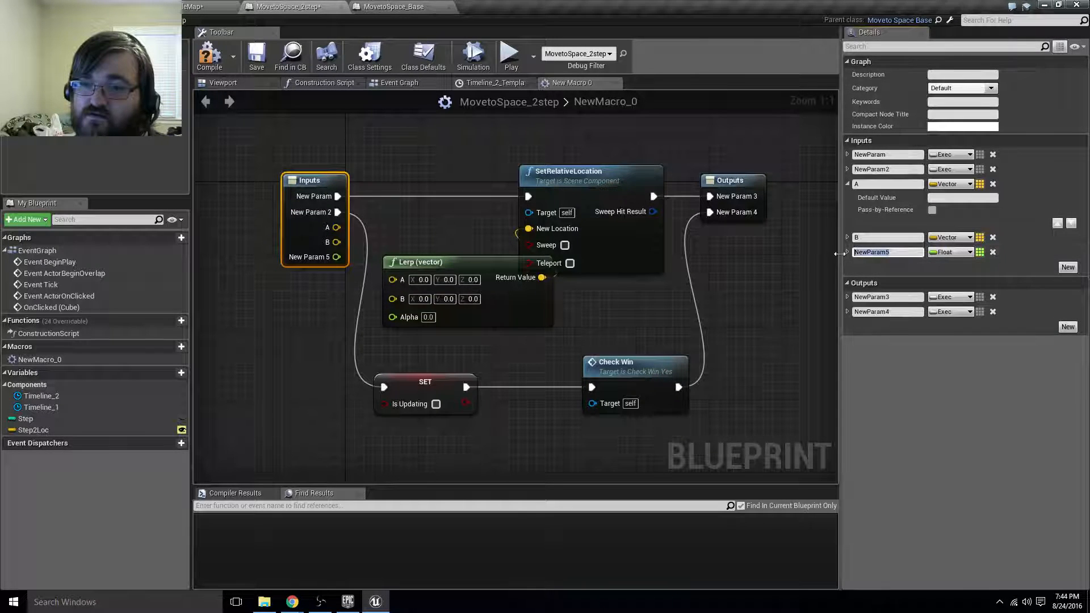
type("Alpha")
key("Return")
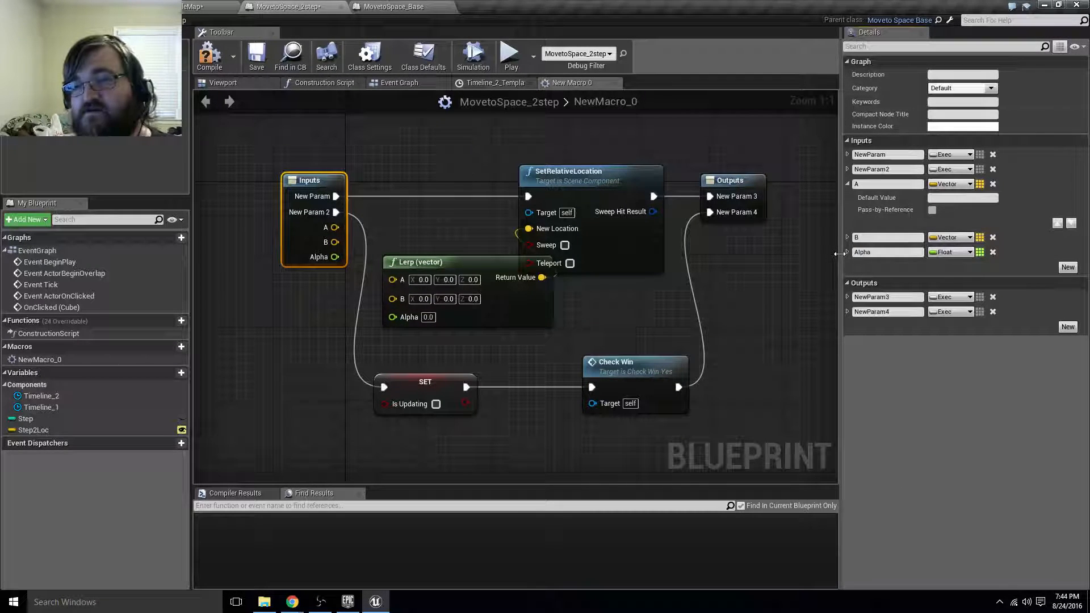
Add another macro input and set its type to an Actor reference.
left_click(1073, 269)
left_click(960, 267)
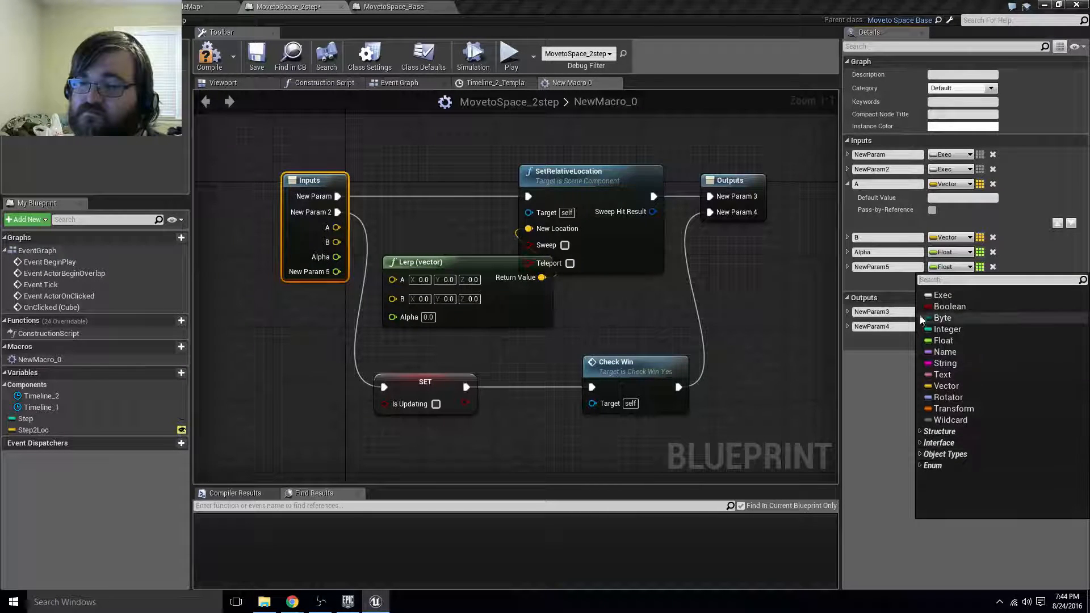
type("actr")
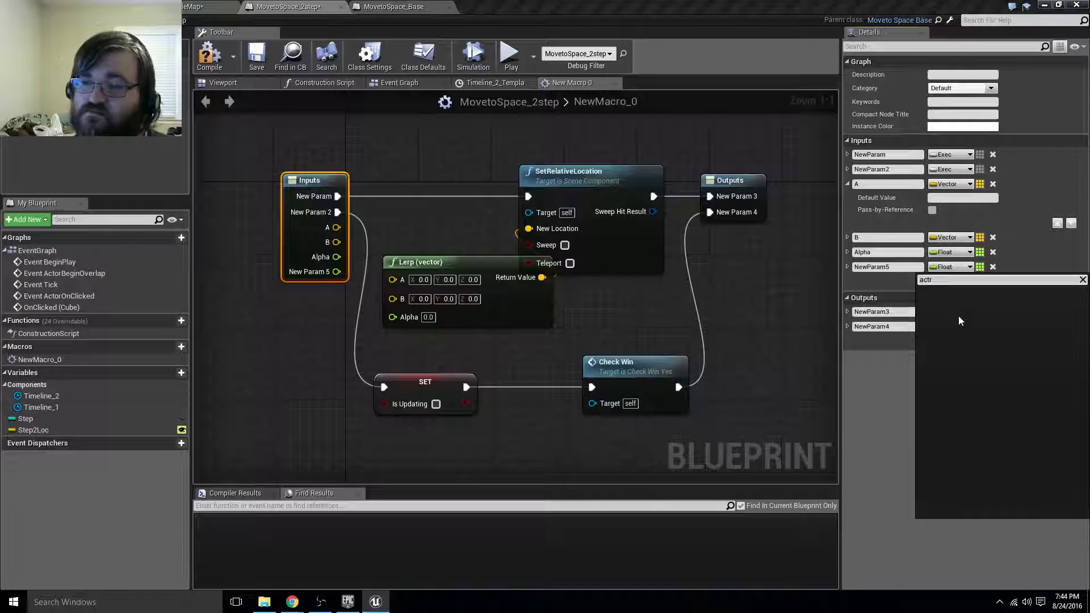
key("BackSpace")
type("or")
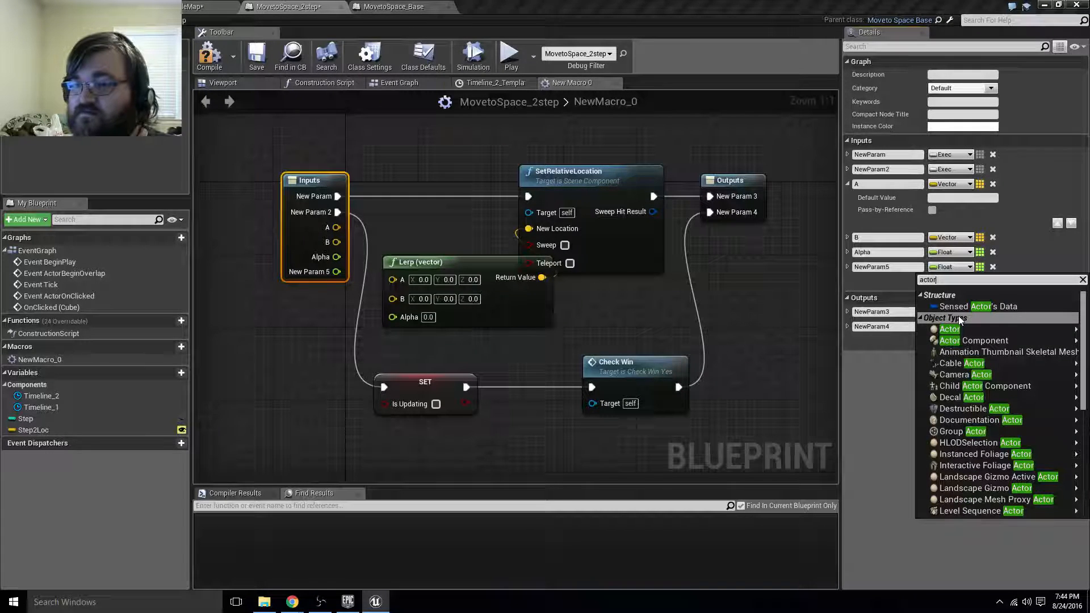
mouse_move(958, 316)
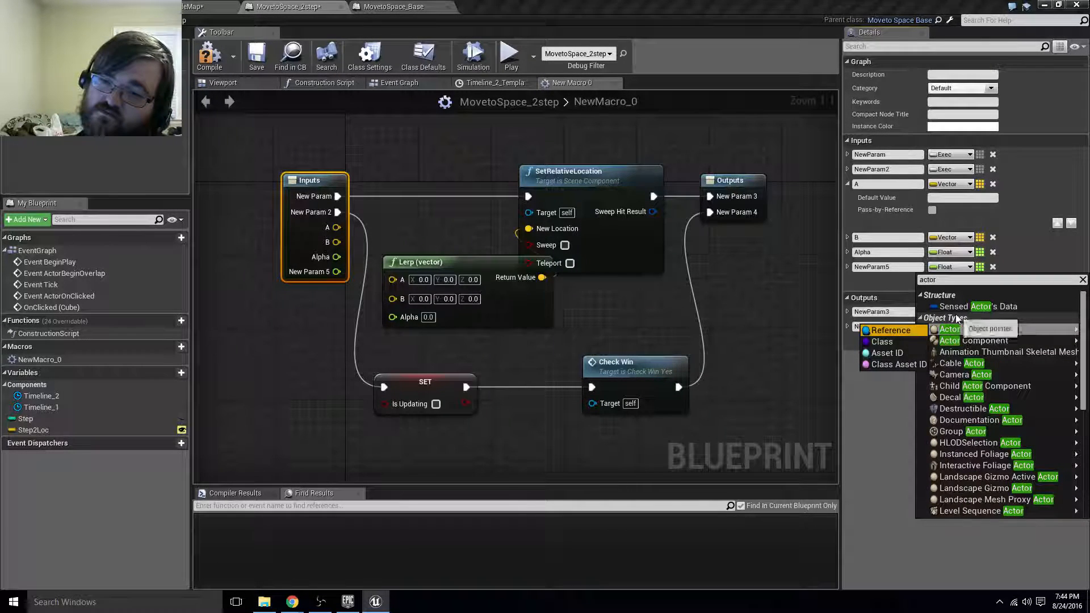
left_click(891, 330)
Rename the new Actor input to TargetMove.
left_click(910, 267)
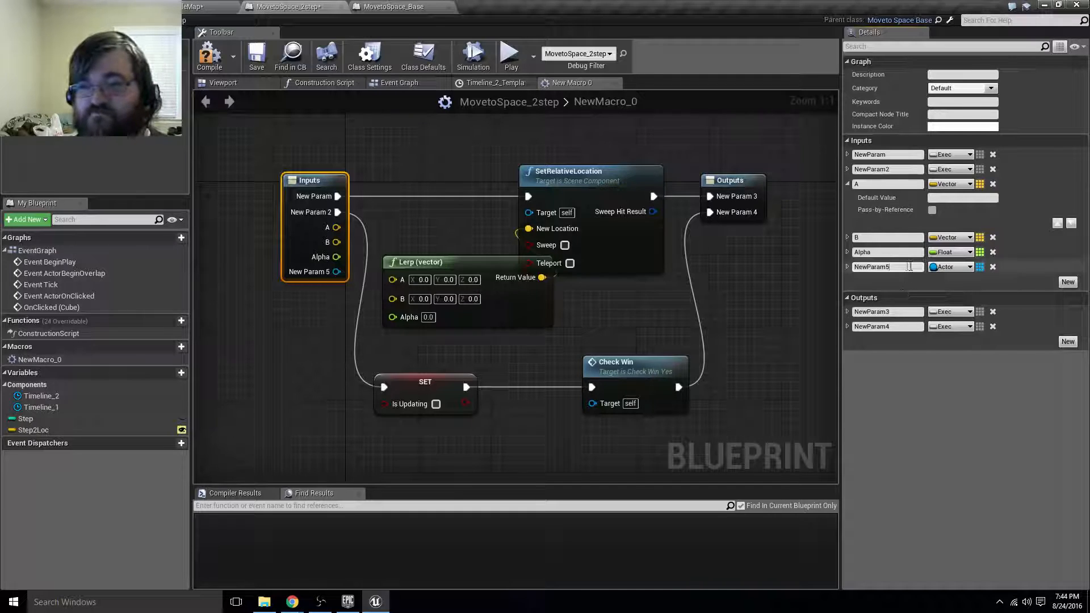
left_click_drag(909, 267, 810, 263)
type("T")
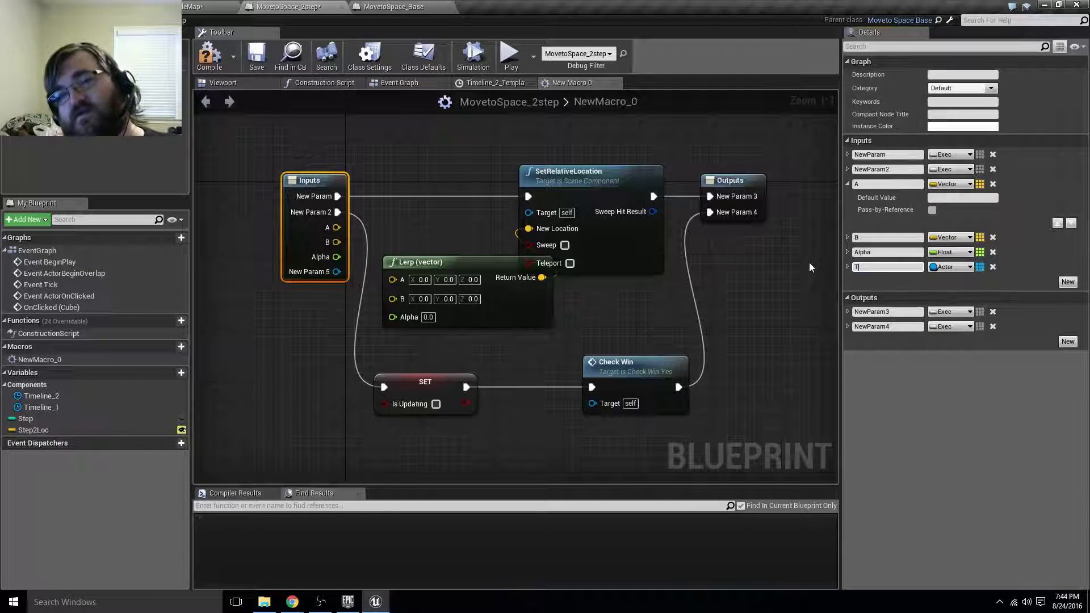
type("argett")
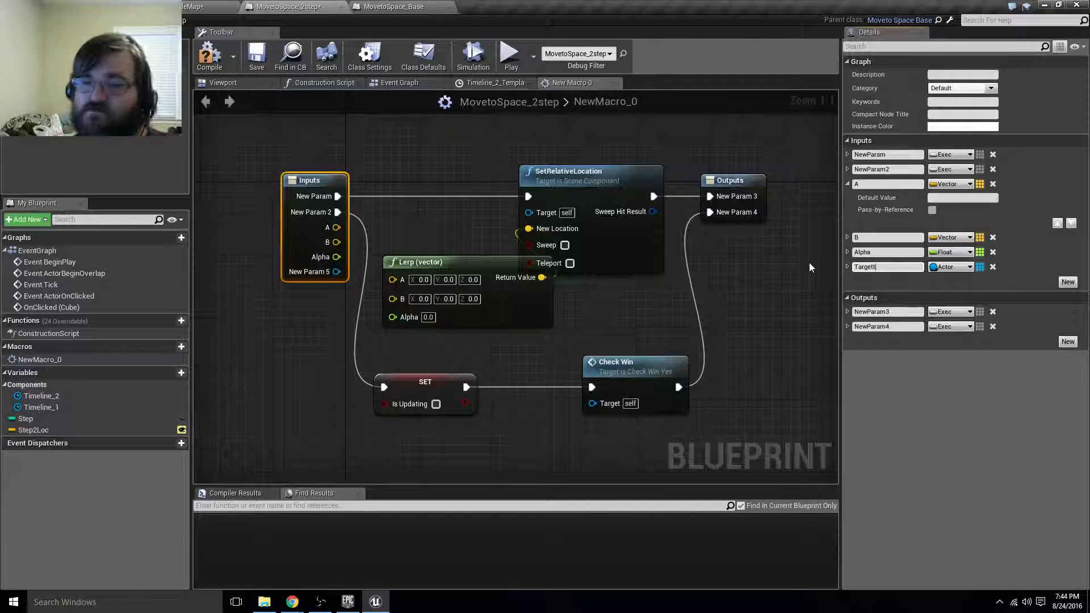
key("BackSpace")
type("Mo")
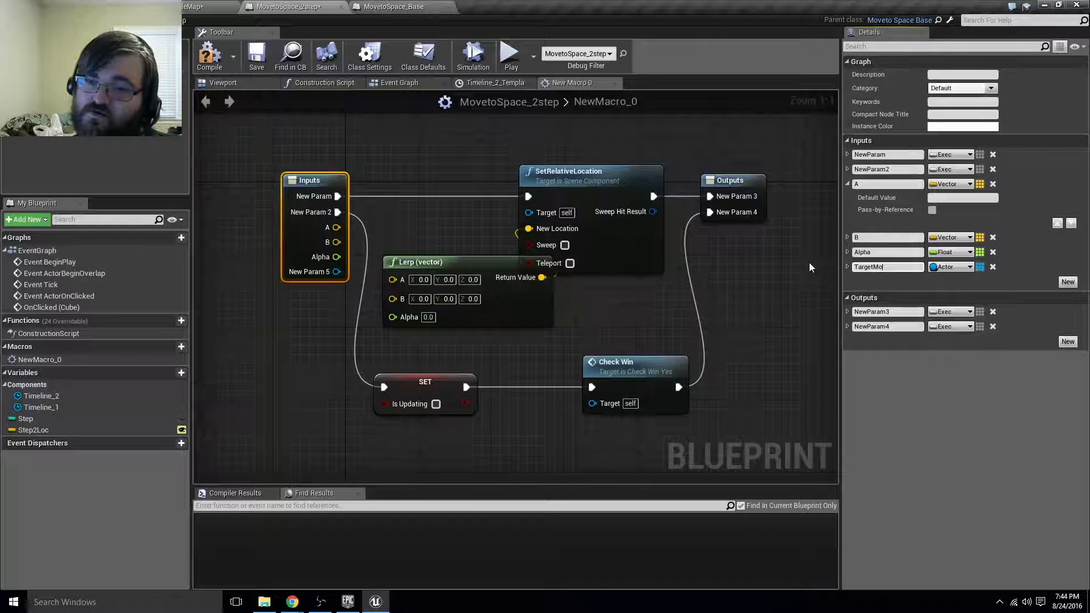
type("ve")
key("Return")
Add one more macro input below TargetMove and name it checkWin.
left_click(1068, 282)
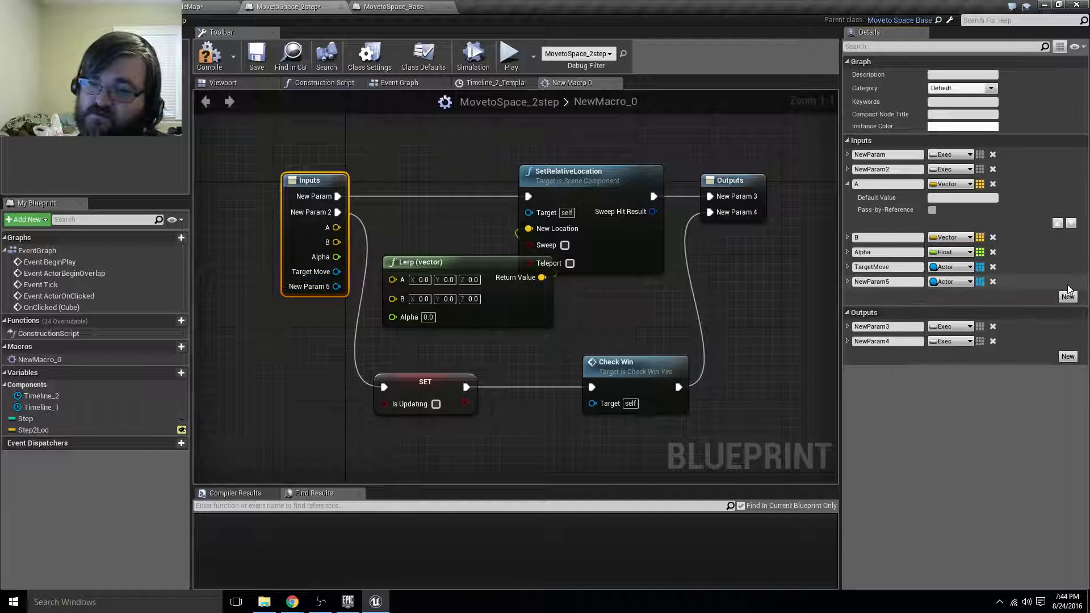
left_click(894, 282)
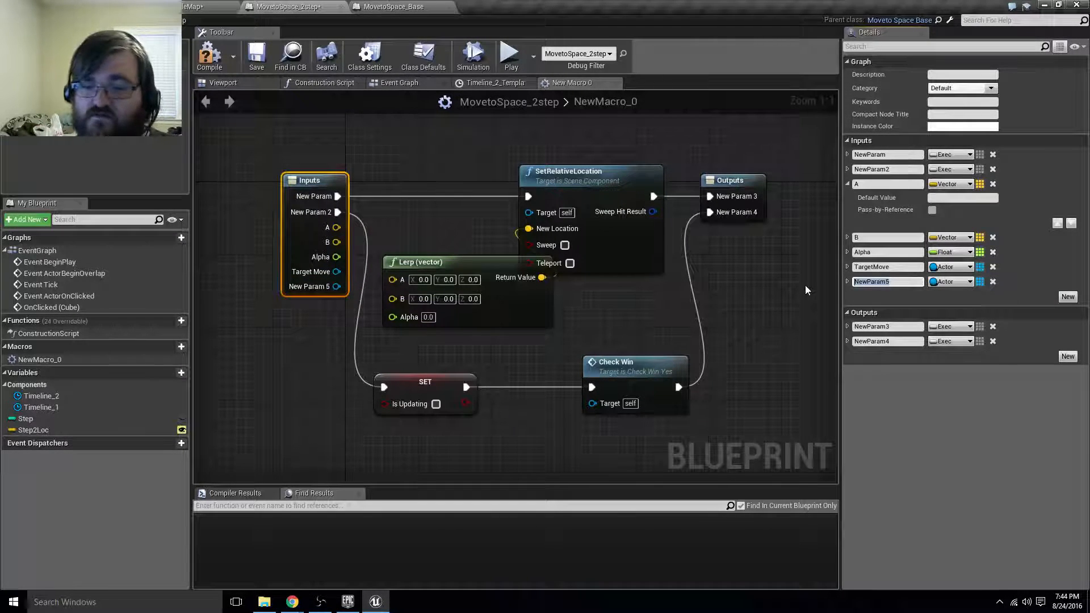
type("Chec")
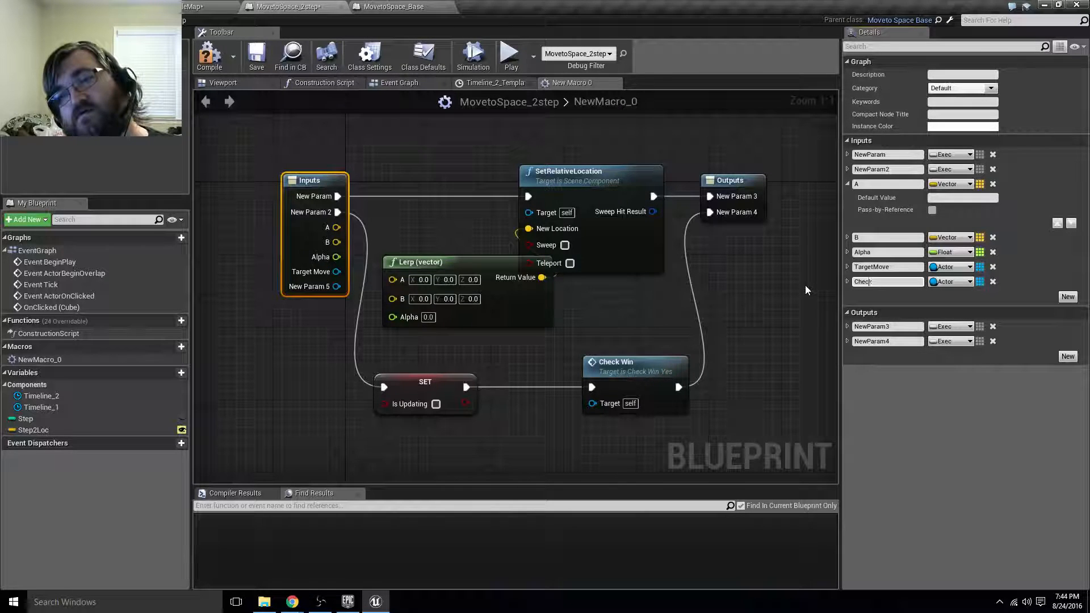
key("BackSpace")
key("BackSpace")
key("BackSpace")
key("BackSpace")
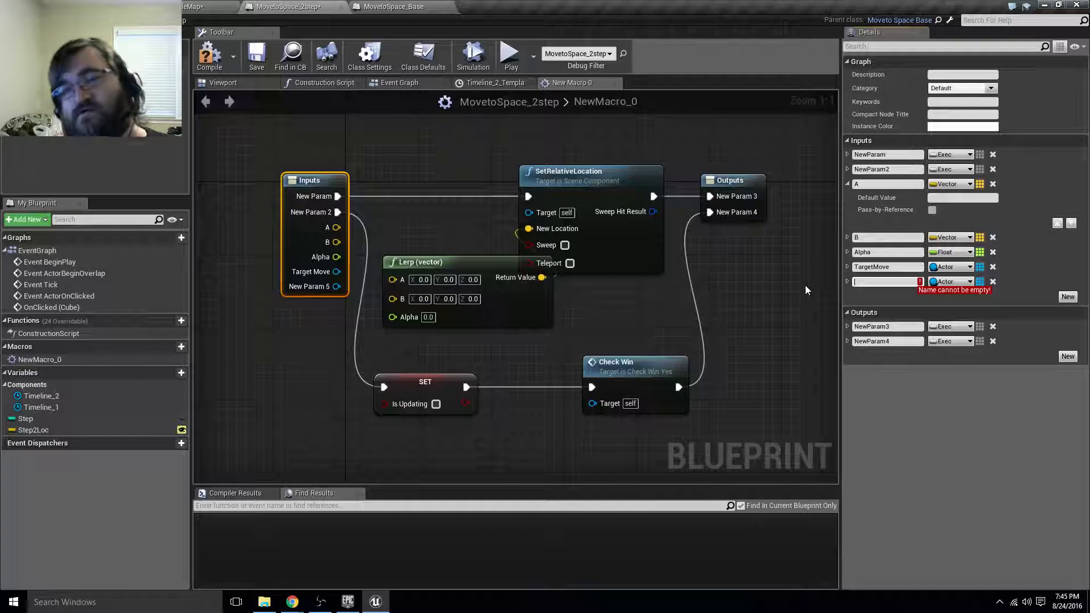
type("check")
key("BackSpace")
type("Win")
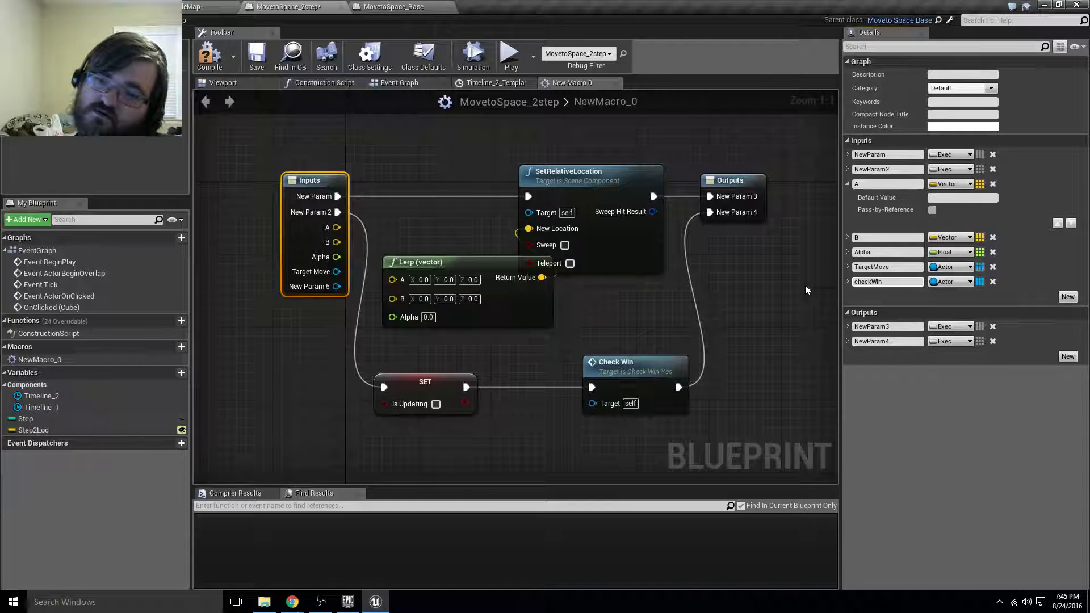
key("Return")
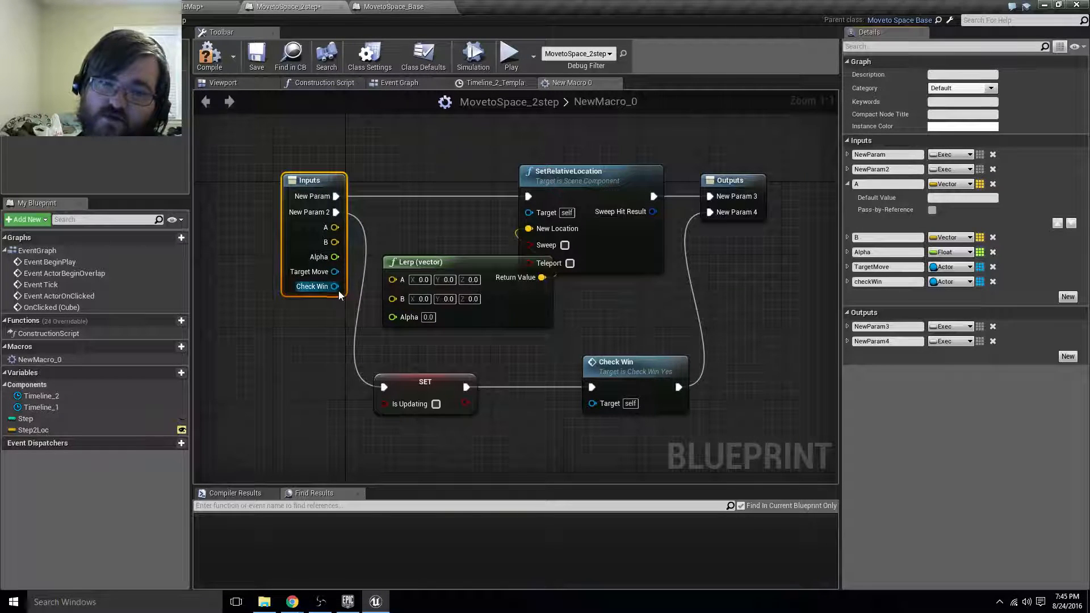
Set the checkWin input's type to Check Win Yes and connect it to the Check Win node's Target.
left_click_drag(335, 286, 598, 406)
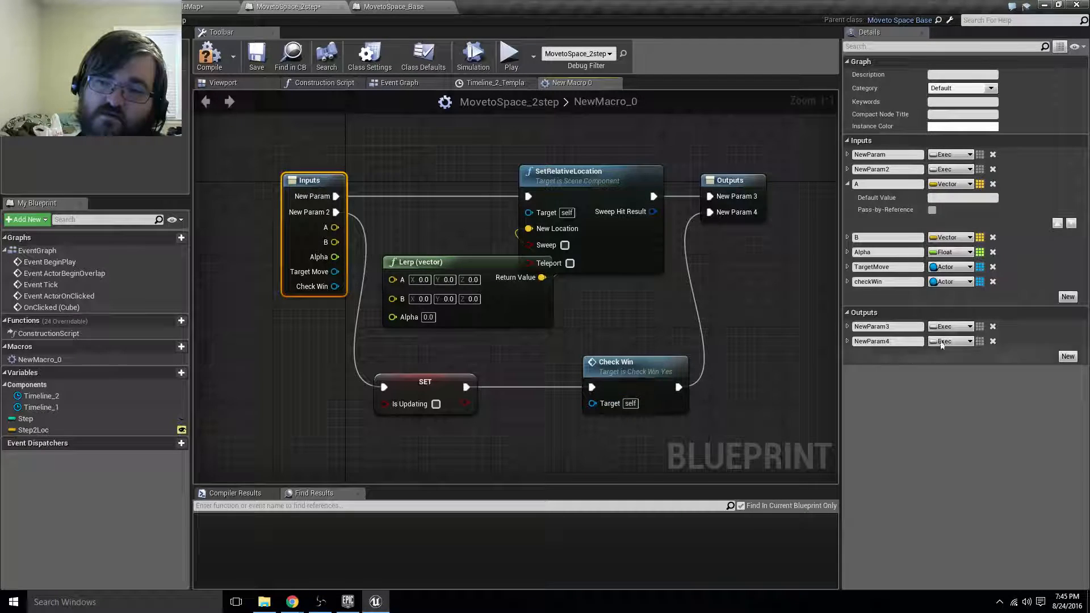
left_click(950, 282)
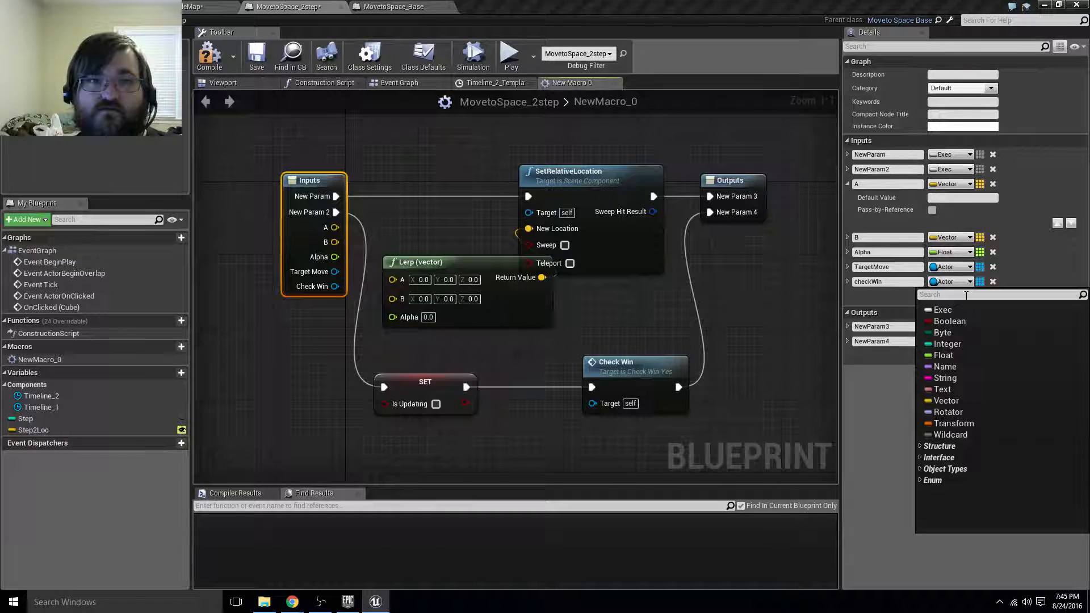
type("check")
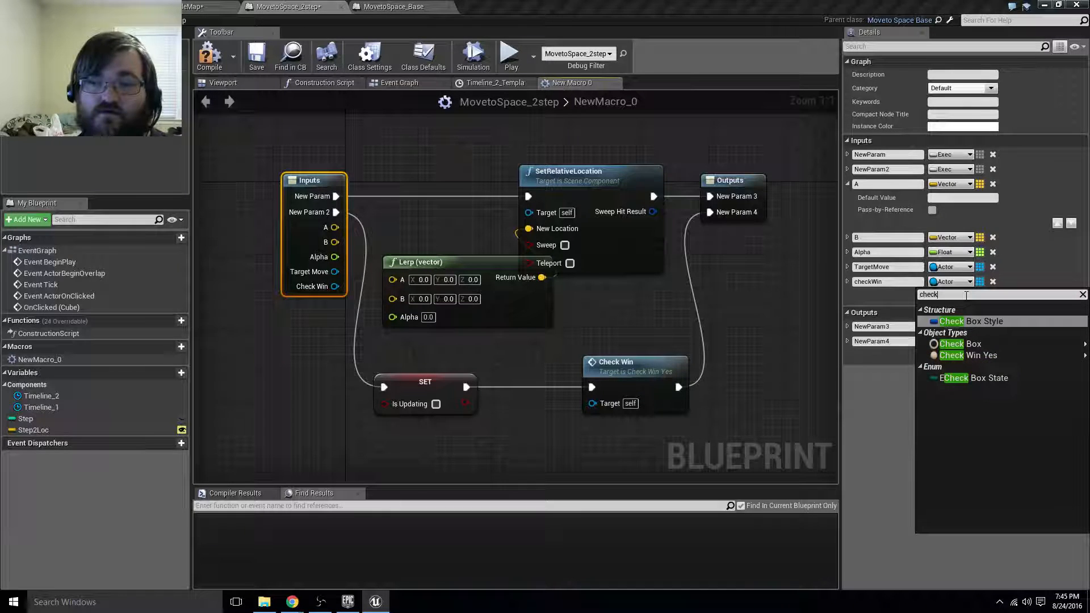
left_click(983, 358)
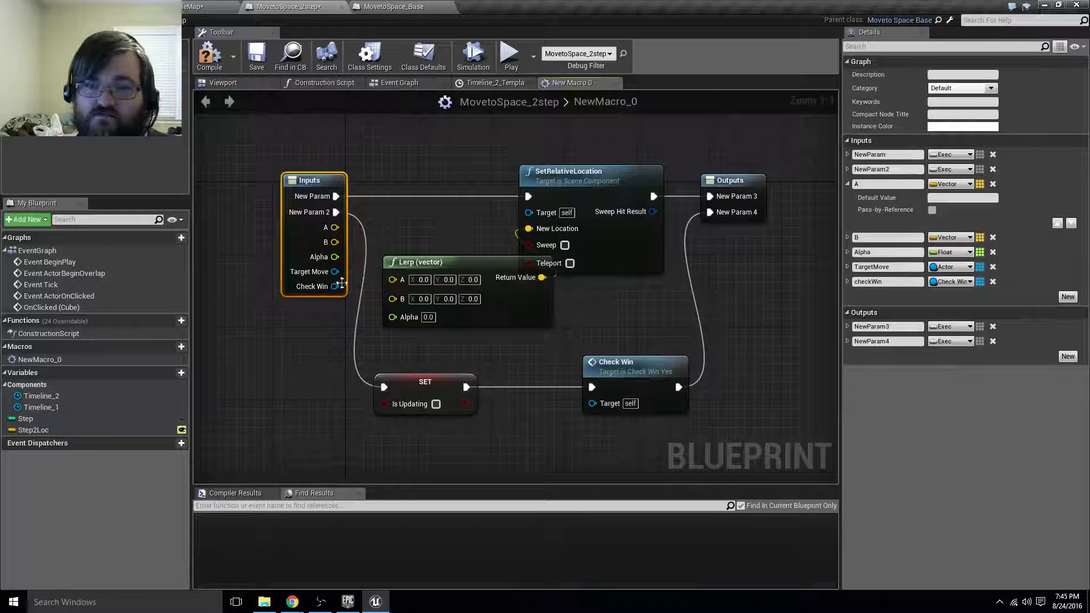
left_click_drag(341, 286, 594, 403)
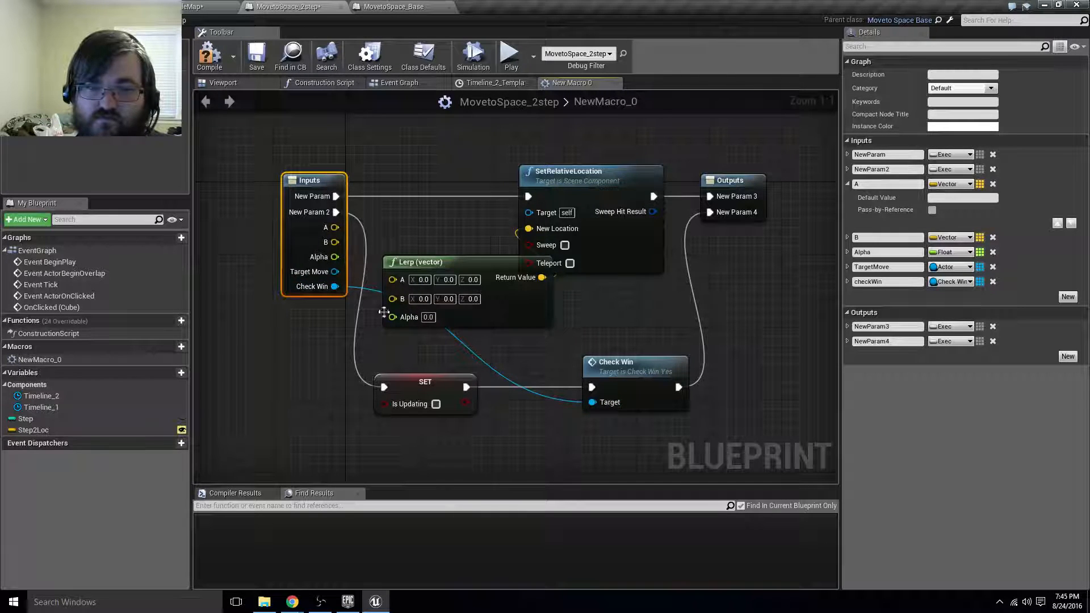
Try to connect the Target Move input to the SetRelativeLocation node's Target, searching the input's types for cube and trying the Cube component.
left_click_drag(335, 272, 535, 214)
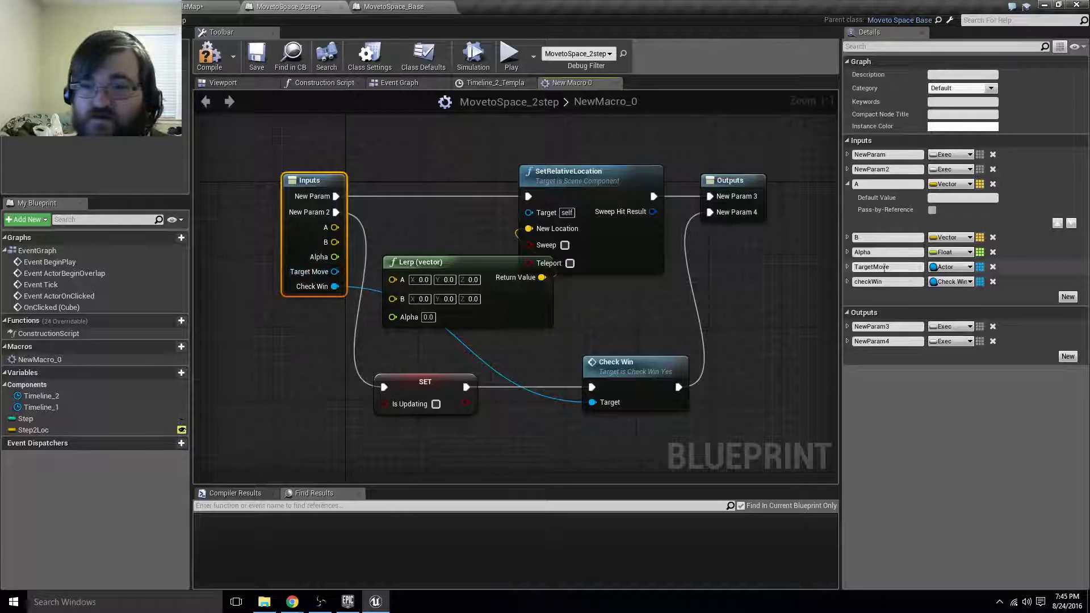
left_click(964, 267)
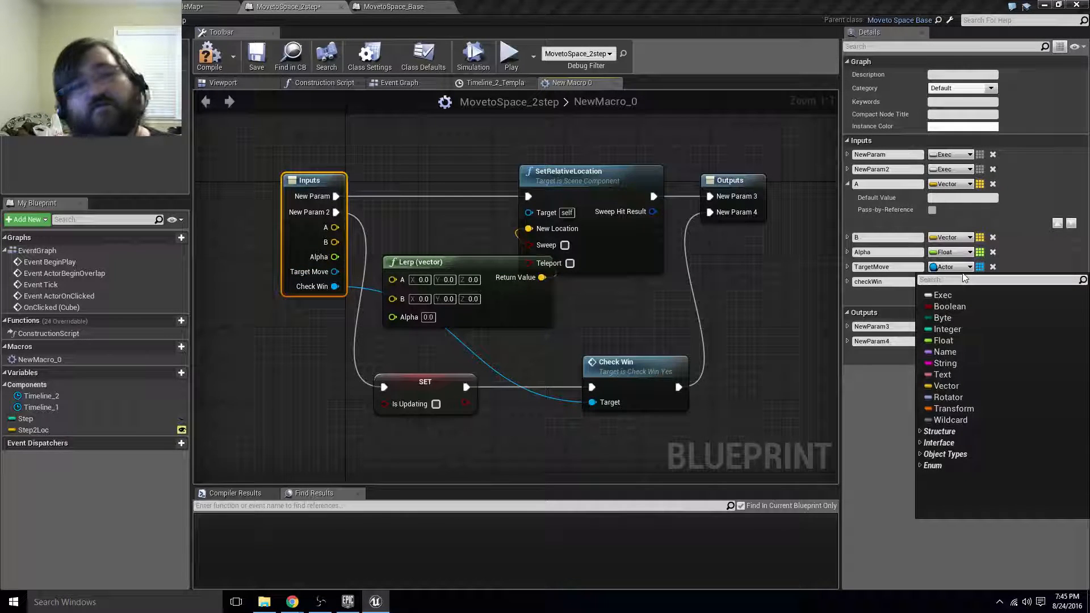
type("cube")
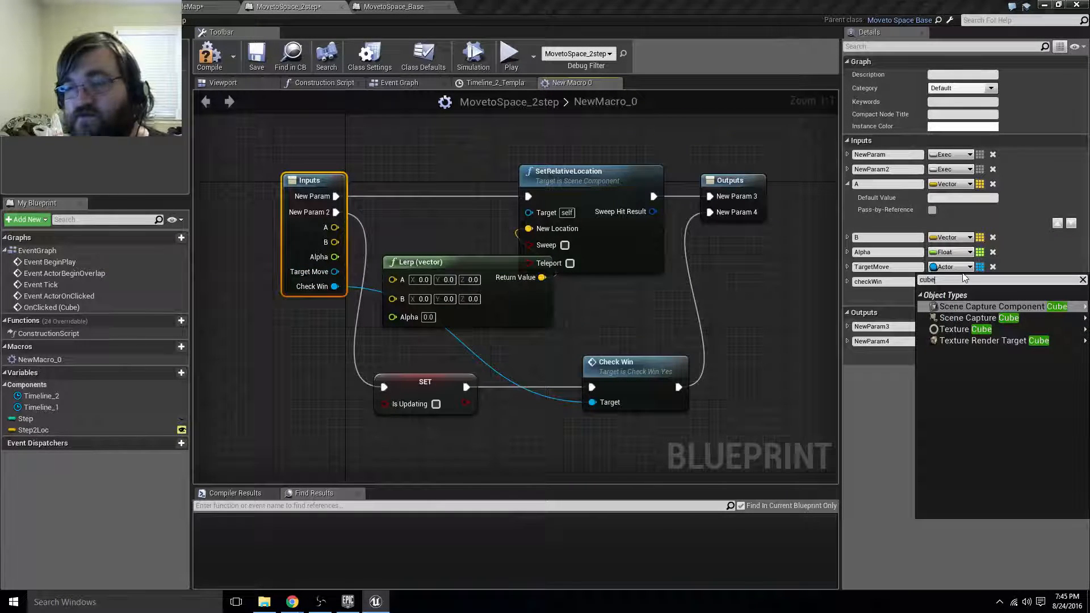
left_click(39, 88)
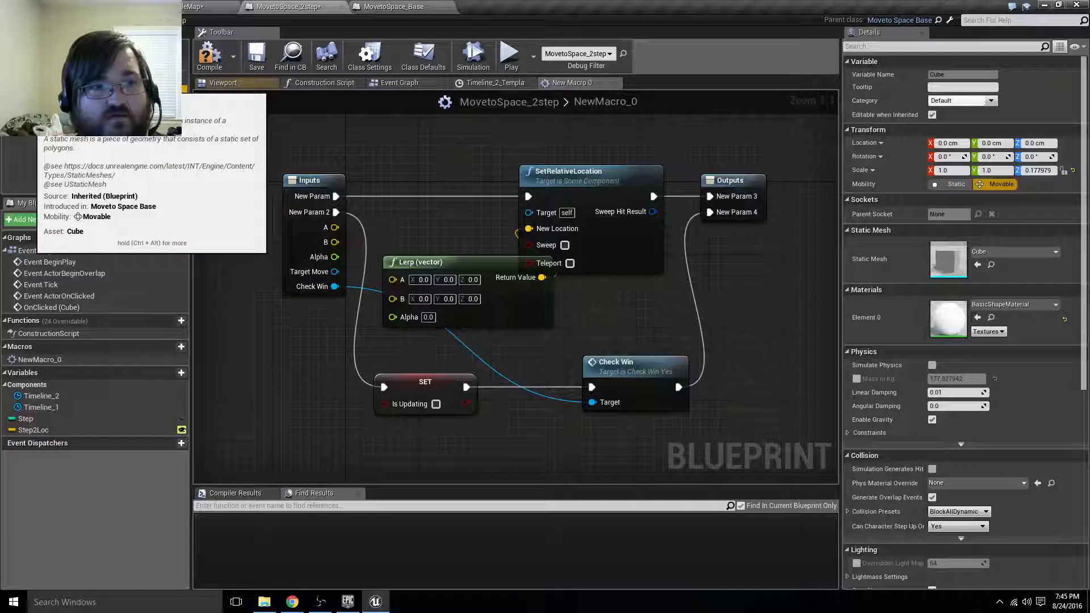
left_click_drag(39, 88, 681, 324)
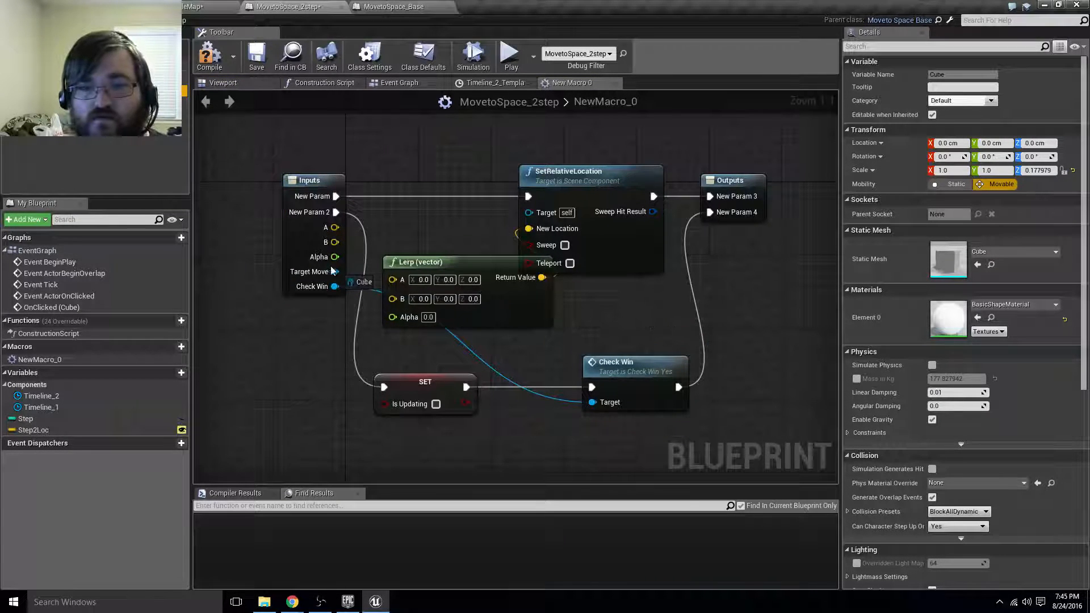
left_click_drag(333, 272, 312, 274)
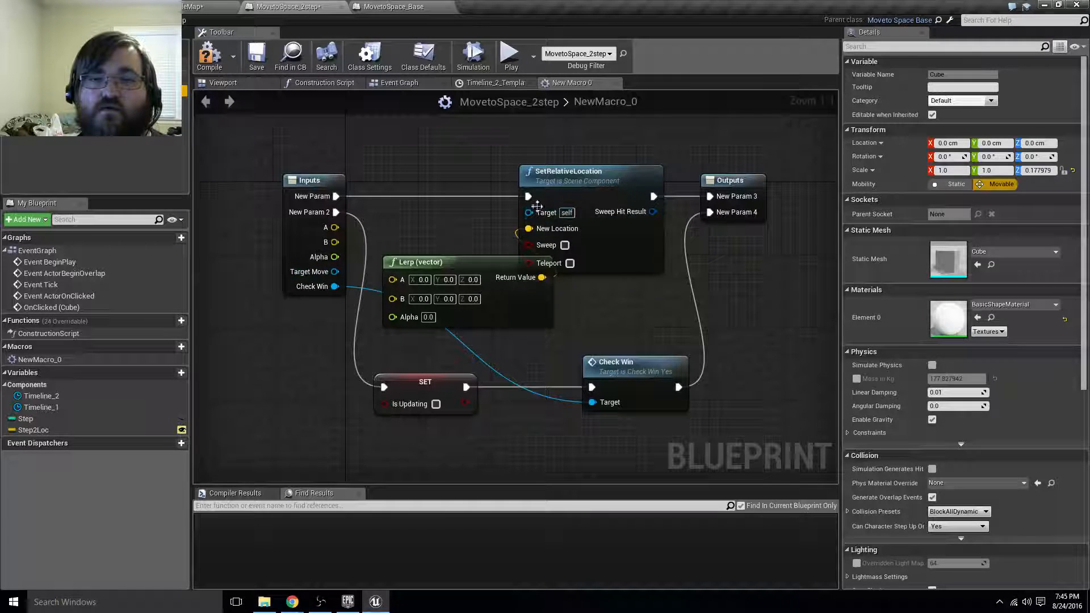
Set the TargetMove input's type to an Actor Component reference and try connecting it to the SetRelativeLocation node's Target.
left_click(299, 248)
left_click(954, 282)
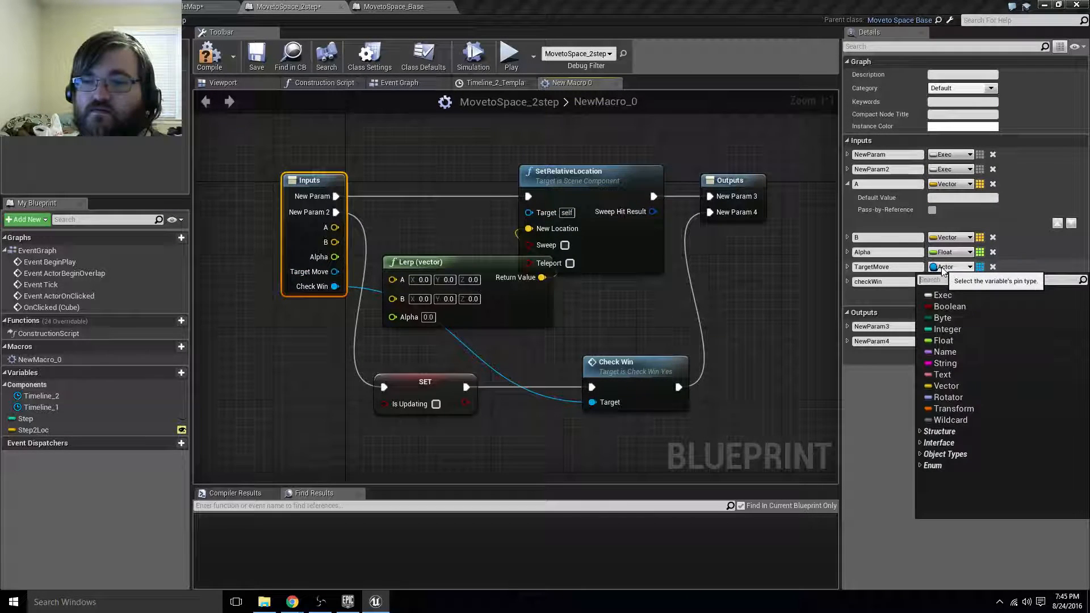
type("child")
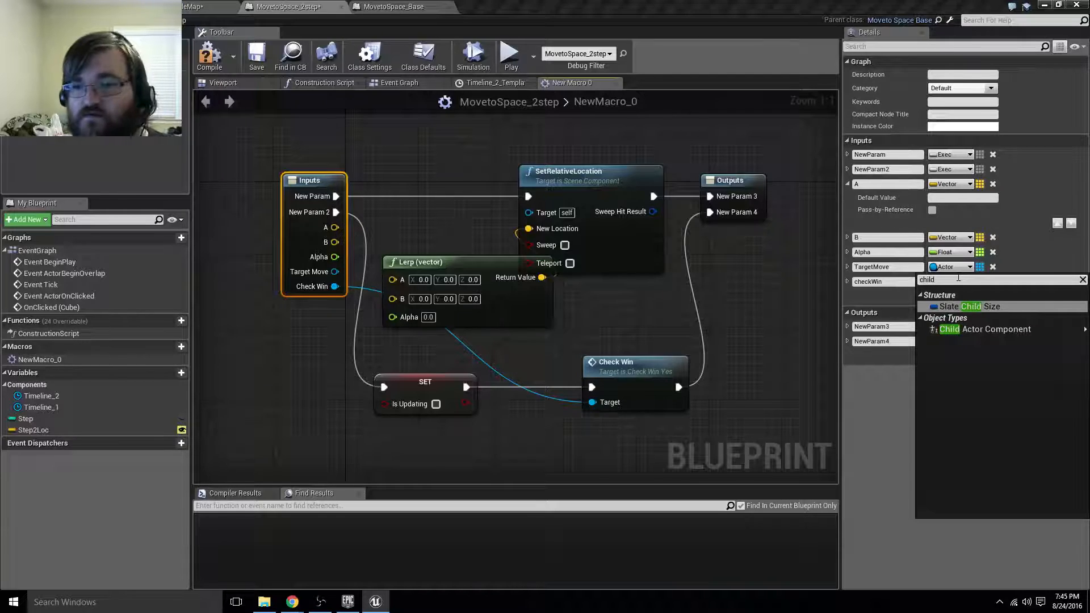
key("BackSpace")
key("BackSpace")
key("BackSpace")
key("BackSpace")
key("BackSpace")
type("component")
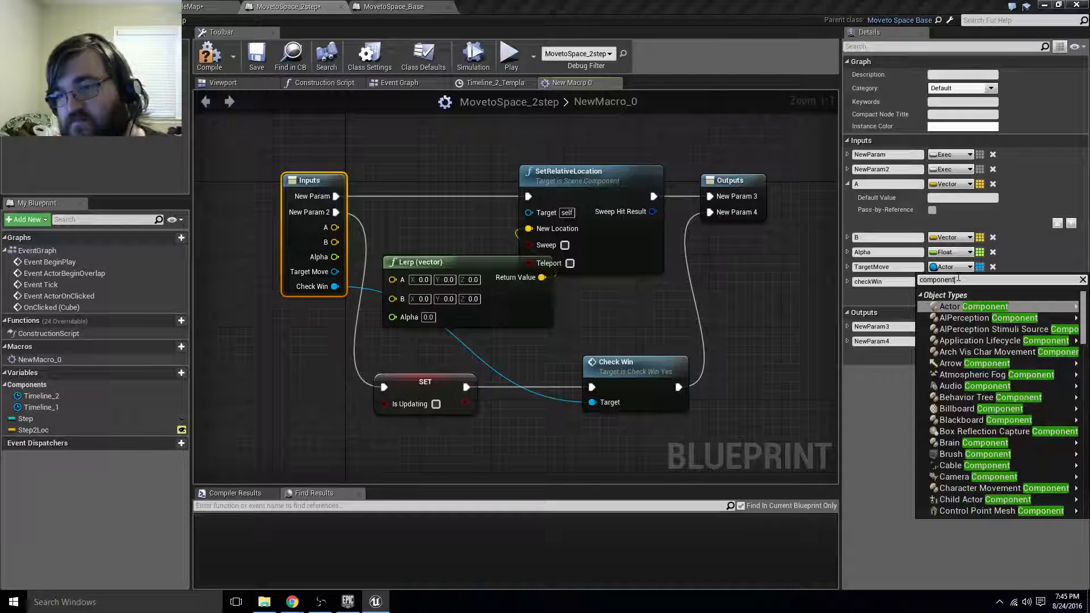
mouse_move(935, 307)
type("t")
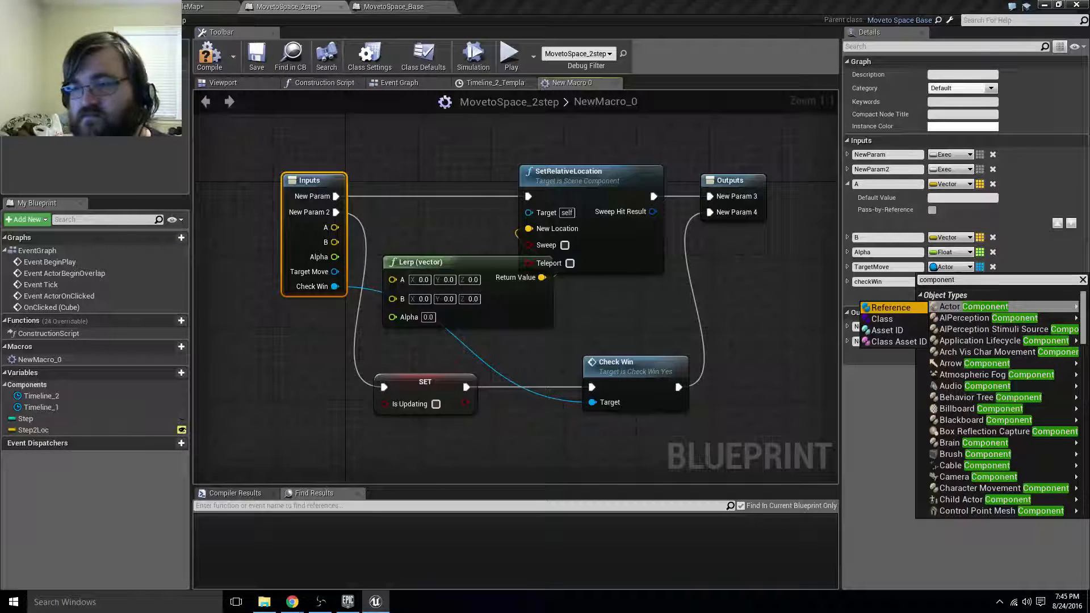
left_click(888, 308)
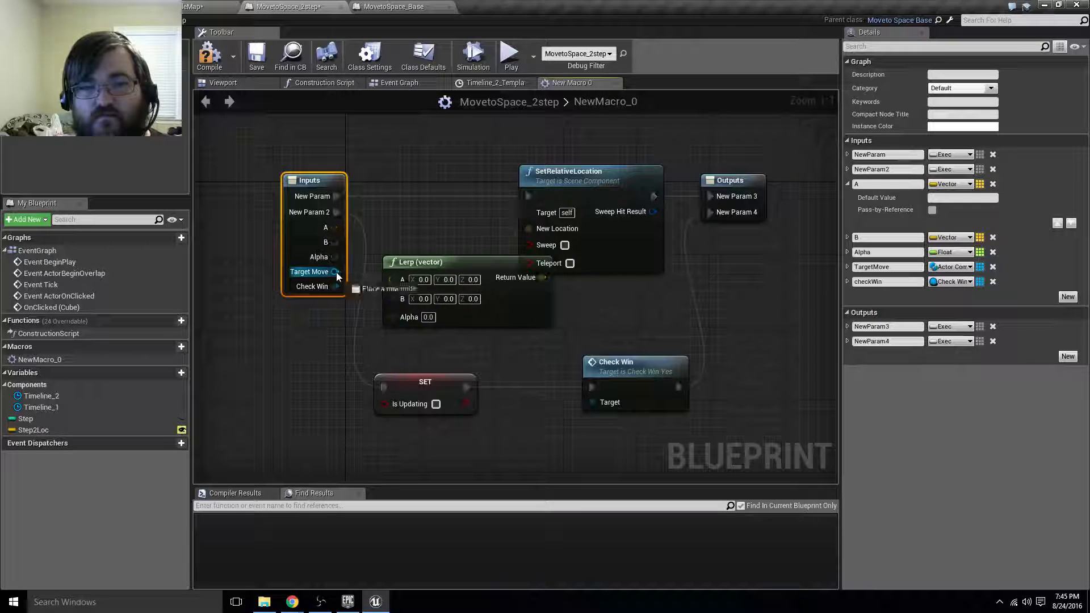
left_click_drag(336, 276, 543, 214)
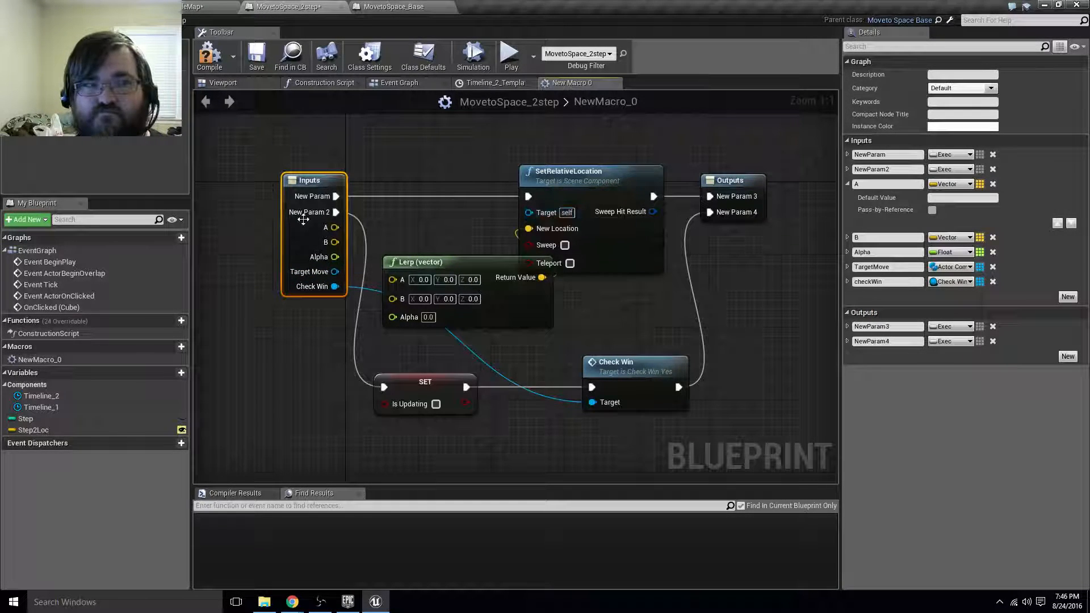
Connect a Cube reference to SetRelativeLocation's Target, and wire the macro's A, B and Alpha inputs to the matching Lerp pins.
left_click_drag(153, 91, 531, 218)
left_click_drag(426, 194, 426, 211)
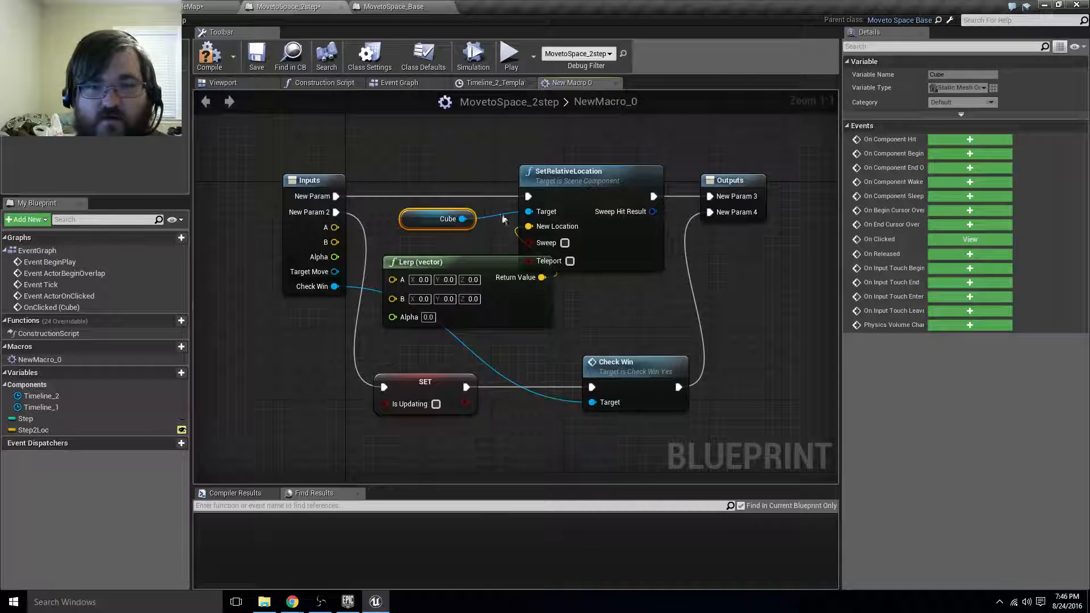
left_click_drag(492, 272, 483, 272)
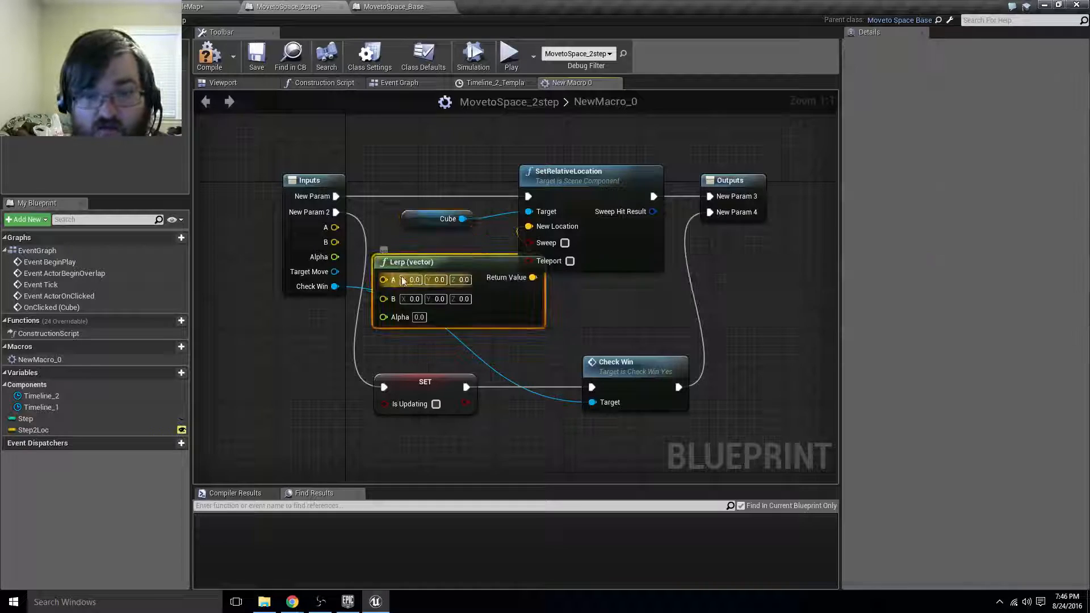
mouse_move(384, 280)
left_mouse_down()
mouse_move(340, 227)
mouse_move(385, 298)
left_mouse_up()
left_click_drag(336, 257, 384, 308)
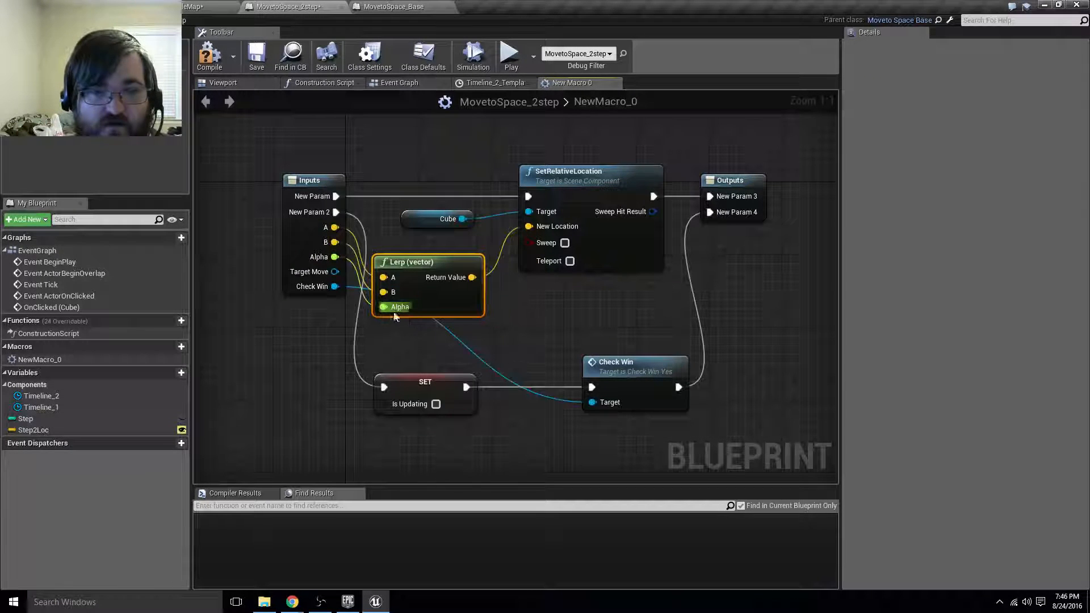
Delete the unused TargetMove macro input, and compile and save the blueprint.
left_click(337, 273)
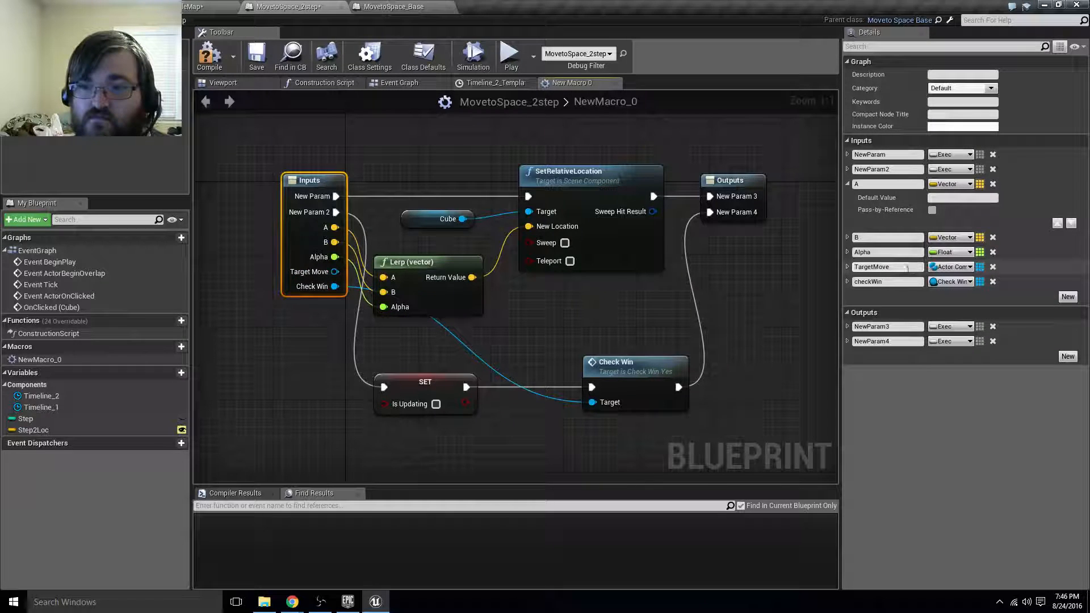
left_click(993, 267)
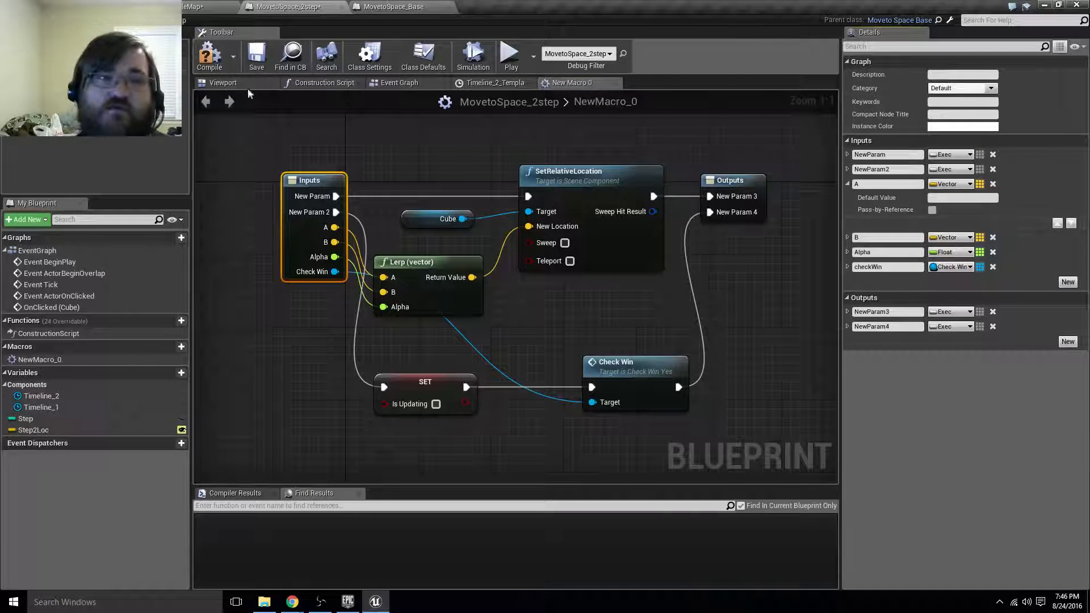
left_click(209, 55)
left_click(256, 55)
Run the game preview, test moving several of the puzzle cubes, and close the preview.
left_click(509, 53)
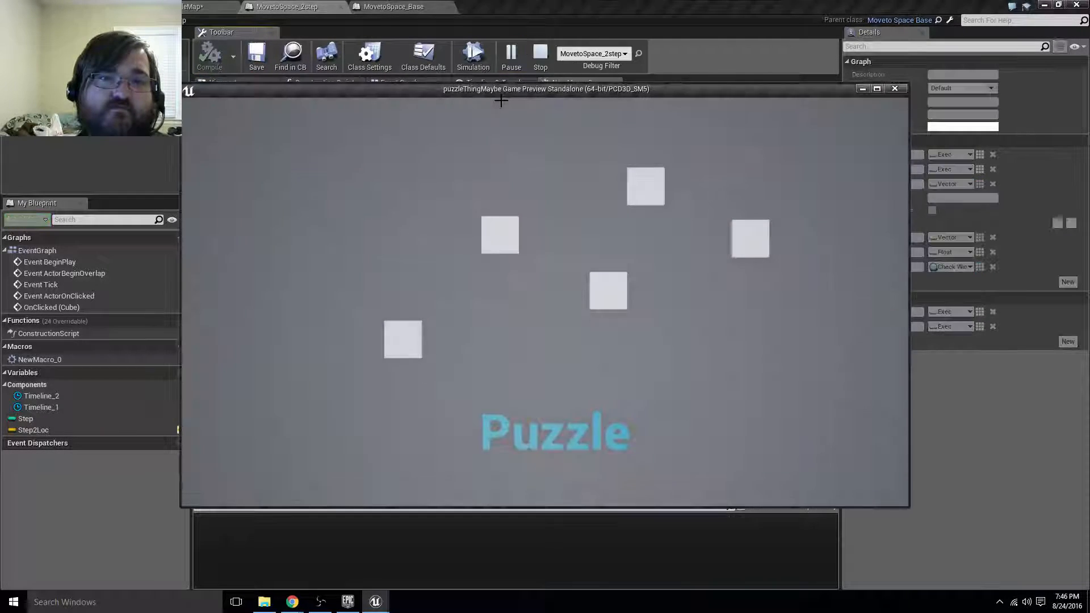
left_click(613, 292)
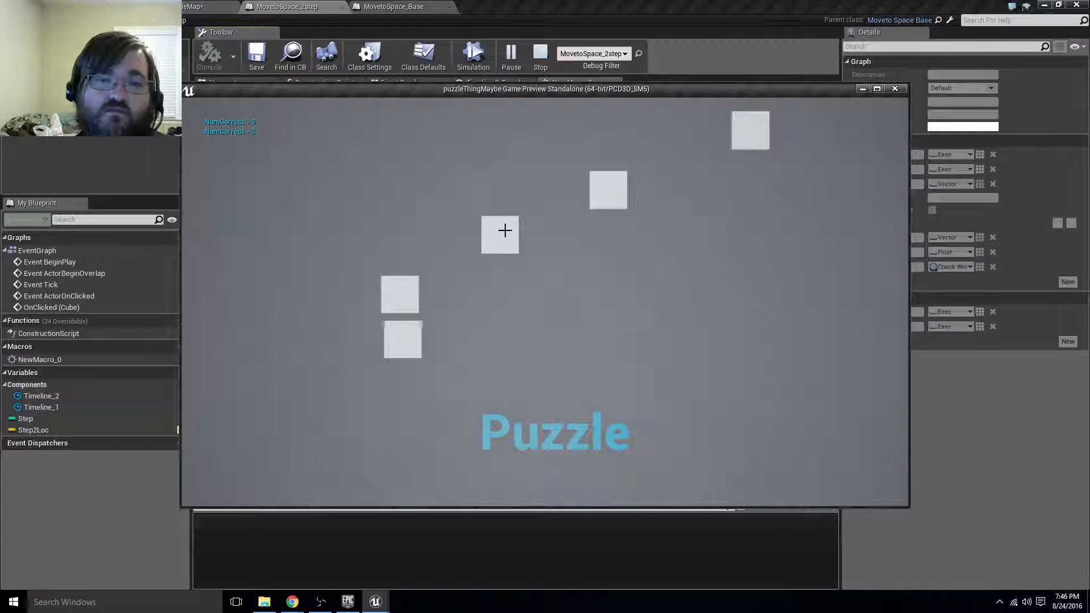
left_click(403, 348)
left_click(411, 296)
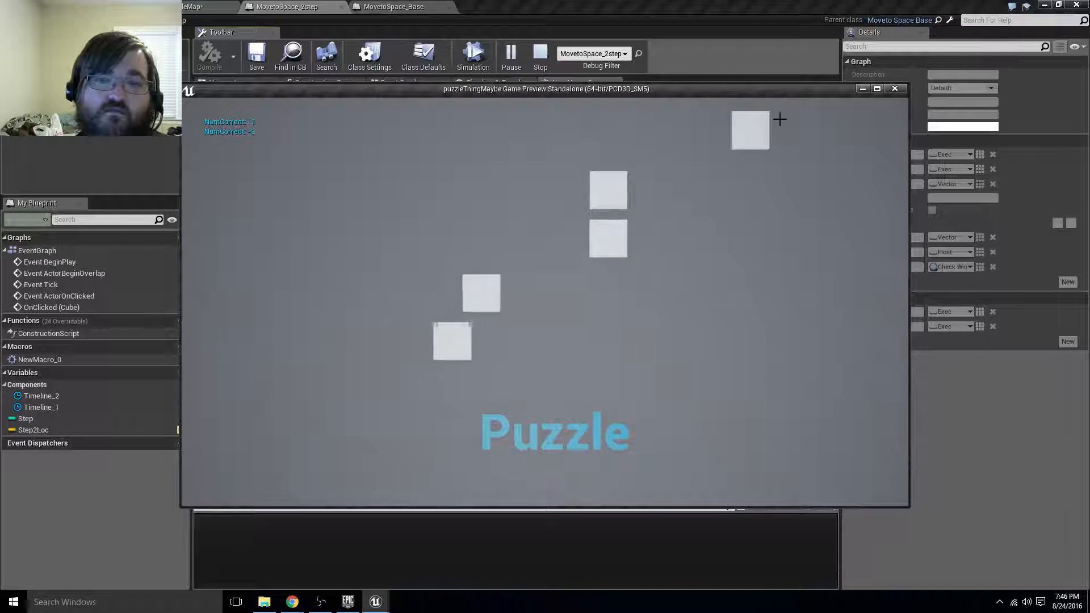
left_click(743, 139)
left_click(894, 89)
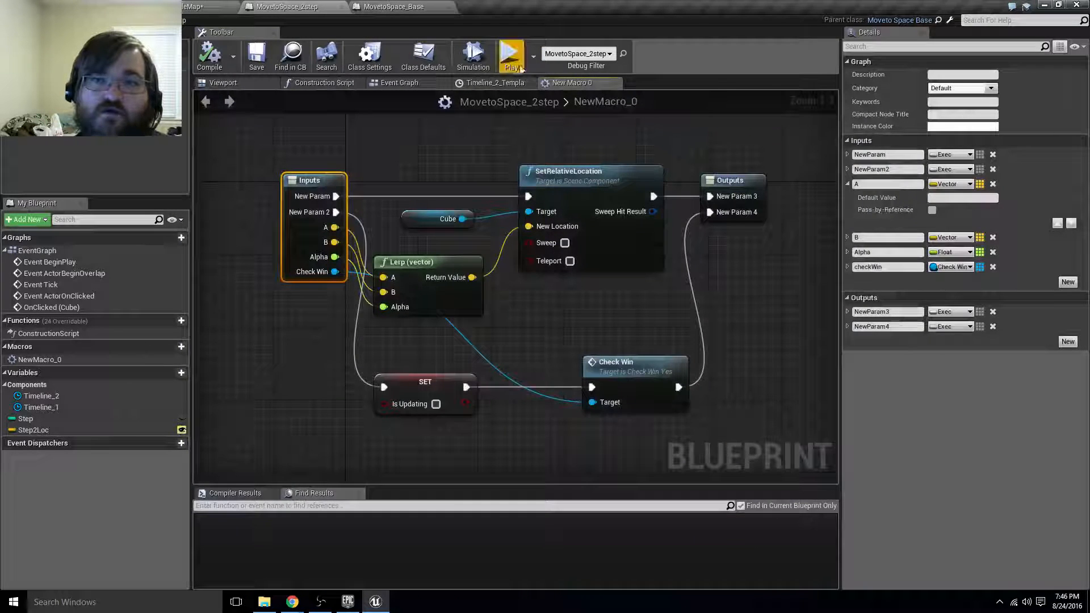
Place a NewMacro_0 instance in the Event Graph beside the upper timeline's SetRelativeLocation node.
left_click(493, 82)
left_click(400, 82)
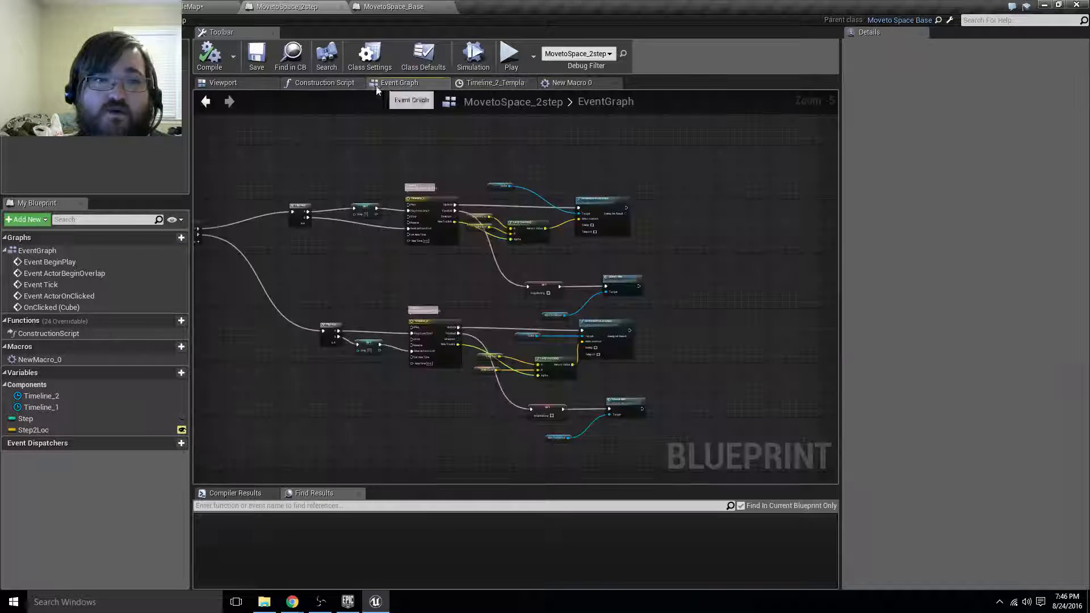
left_click(325, 83)
left_click(399, 82)
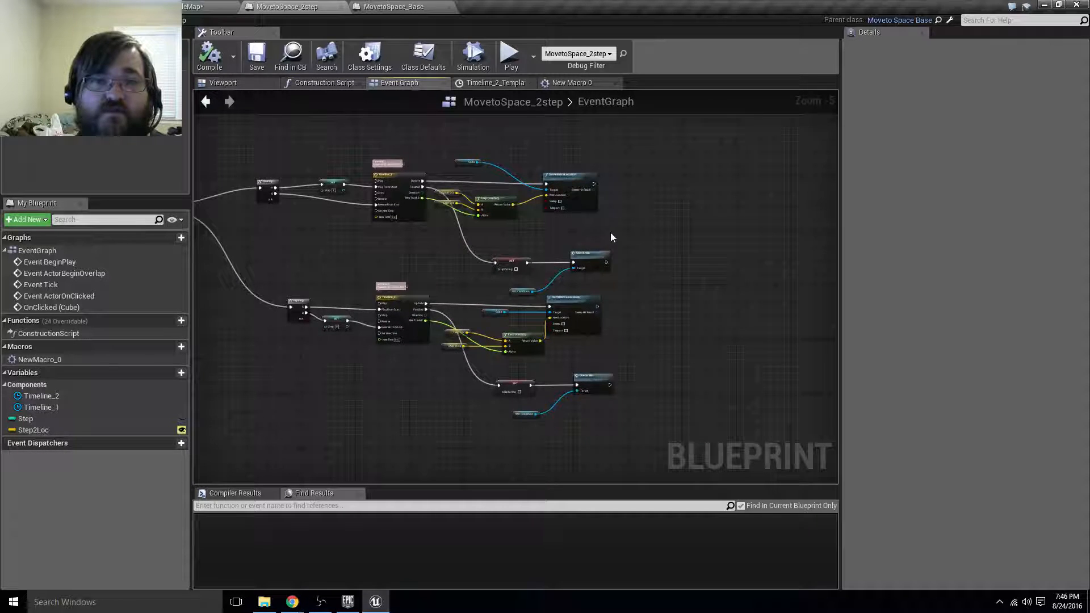
scroll(399, 265, "up", 1)
right_click_drag(399, 265, 556, 283)
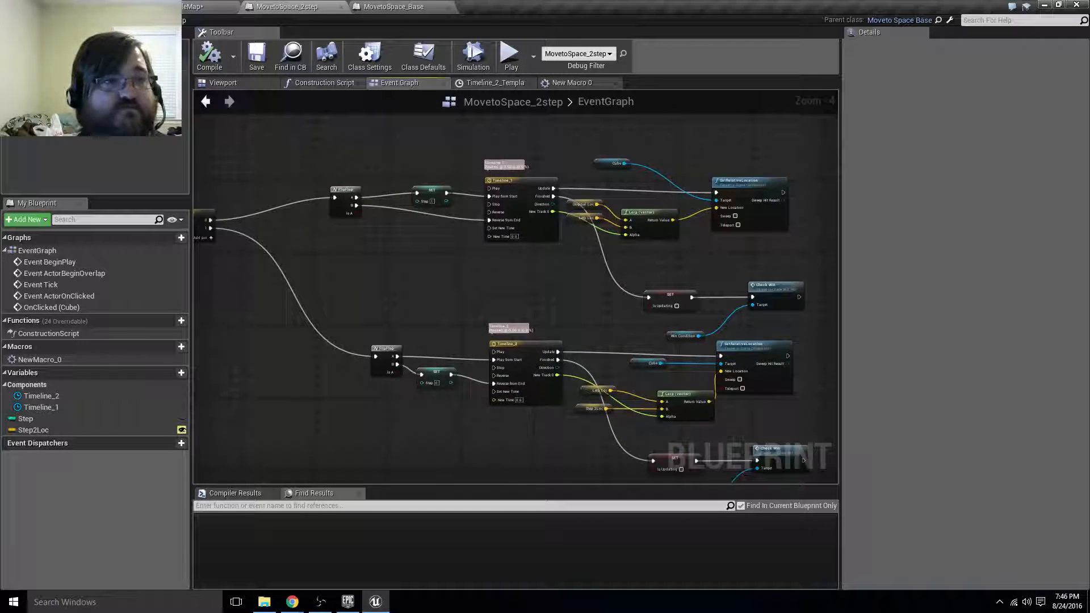
left_click_drag(40, 360, 608, 274)
right_click_drag(662, 278, 454, 274)
left_click_drag(453, 275, 646, 201)
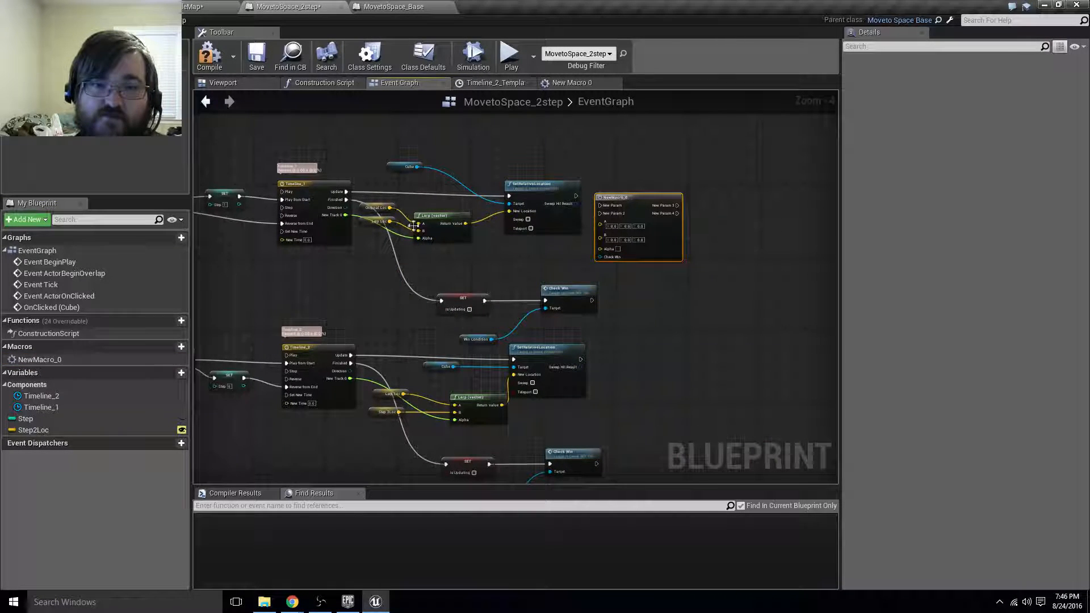
Disconnect the upper timeline's Update output and move its variable getters, Lerp and SetRelativeLocation nodes aside to make room for the macro.
left_click_drag(382, 200, 382, 223)
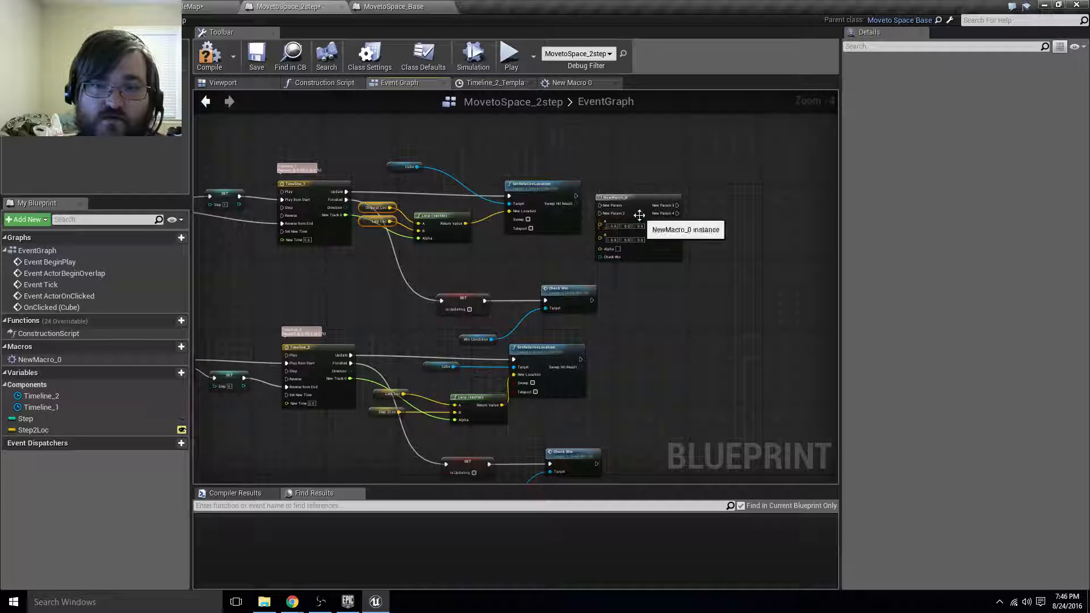
left_click(394, 213)
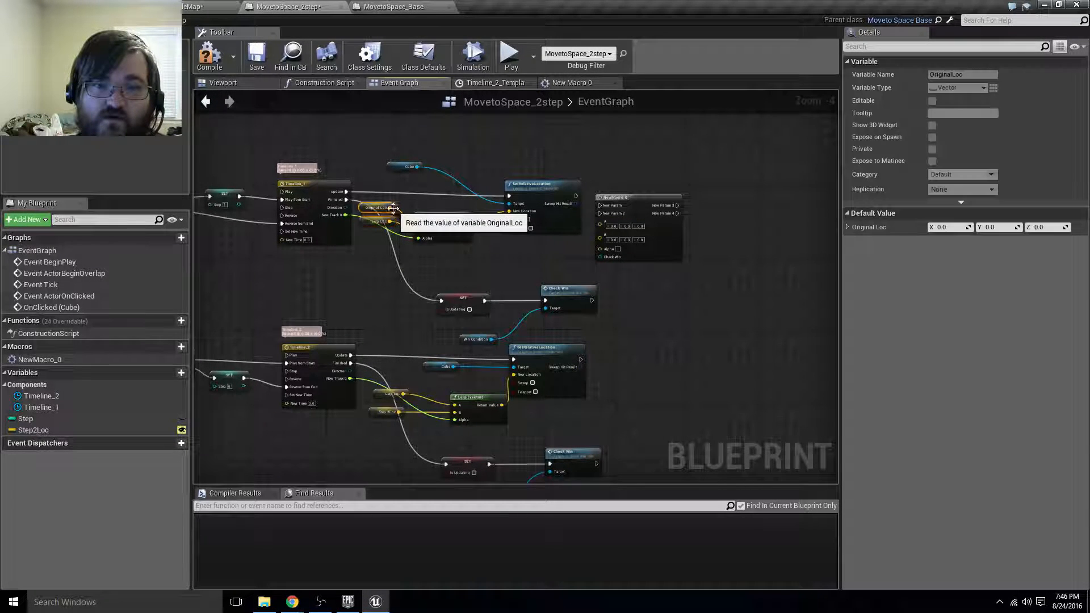
left_click_drag(373, 200, 465, 279)
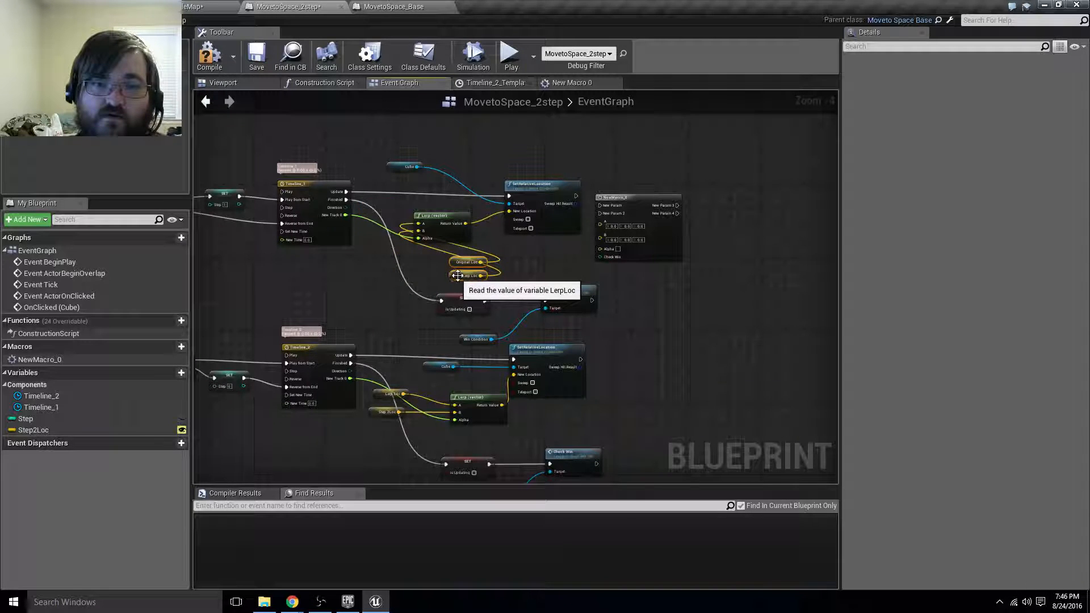
left_click(449, 228)
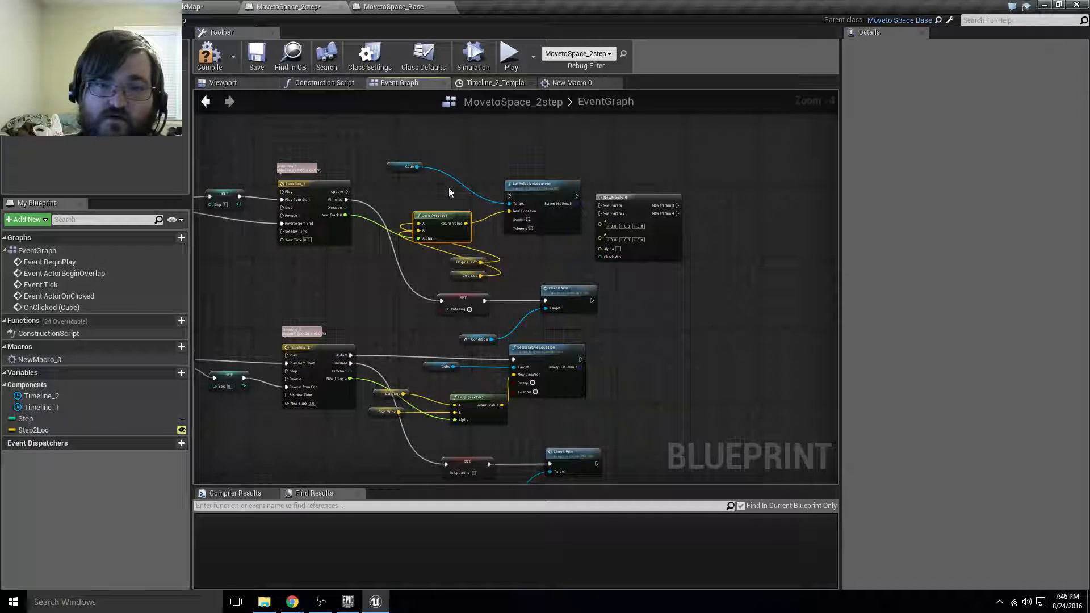
left_click_drag(475, 199, 561, 125)
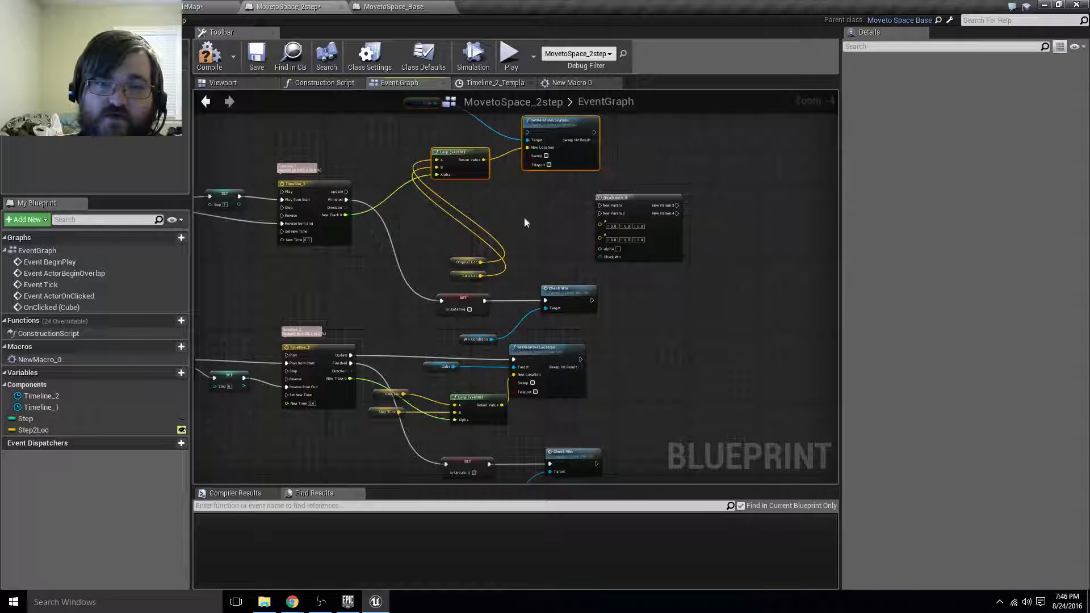
Wire Win Condition, Original Loc, Lerp Loc and the timeline's Update, Finished and track outputs into NewMacro_0, placing it beside the timeline.
right_click_drag(524, 217, 505, 172)
scroll(504, 172, "up", 2)
left_click_drag(453, 353, 618, 218)
right_click_drag(428, 297, 411, 378)
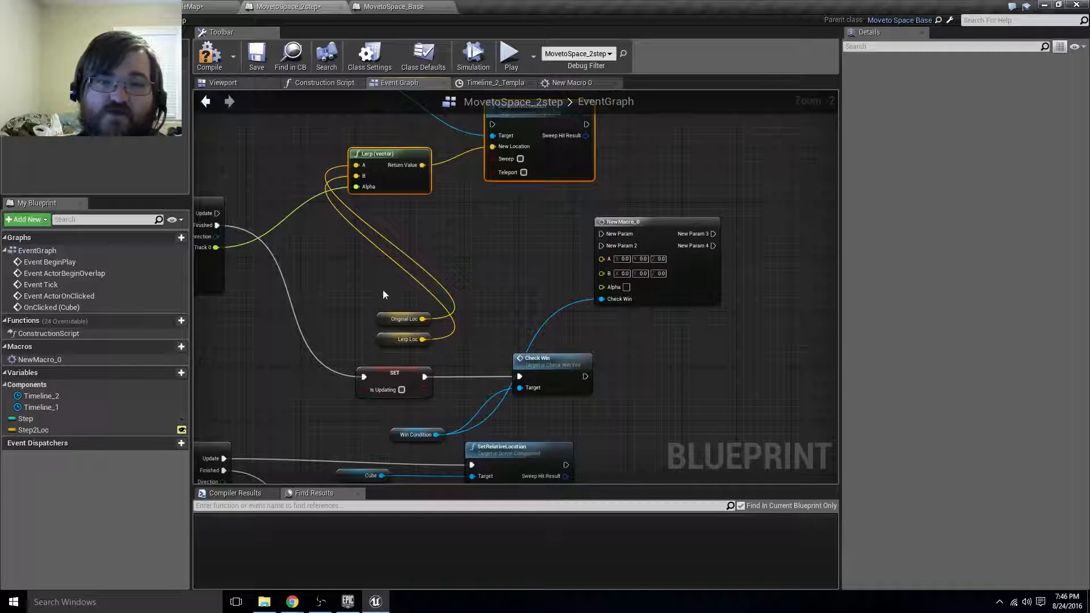
left_click_drag(382, 294, 609, 265)
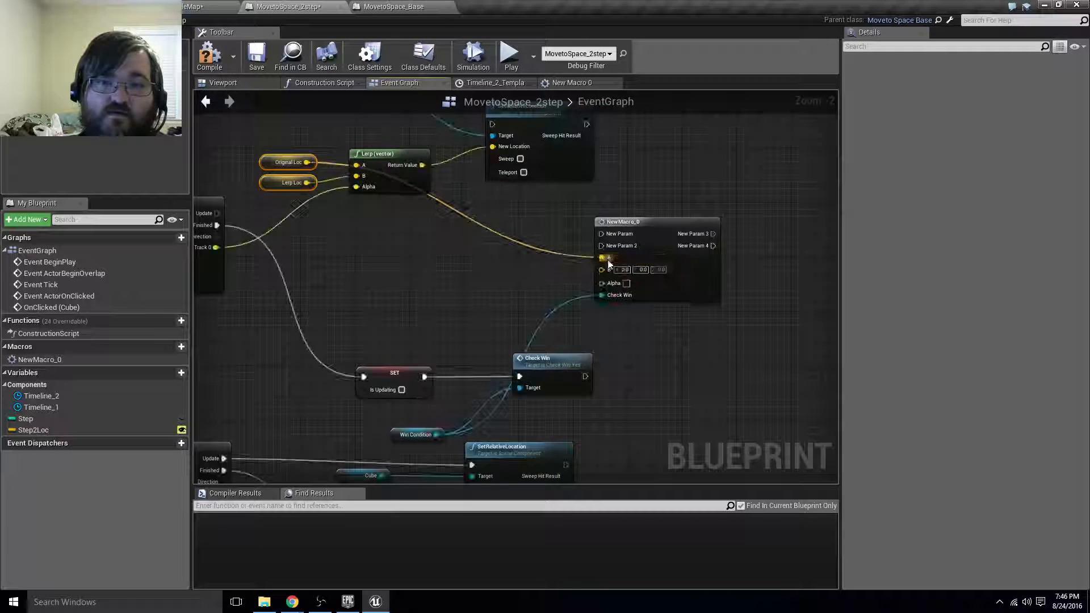
left_click_drag(306, 182, 602, 270)
left_click_drag(223, 248, 601, 279)
left_click_drag(602, 234, 438, 203)
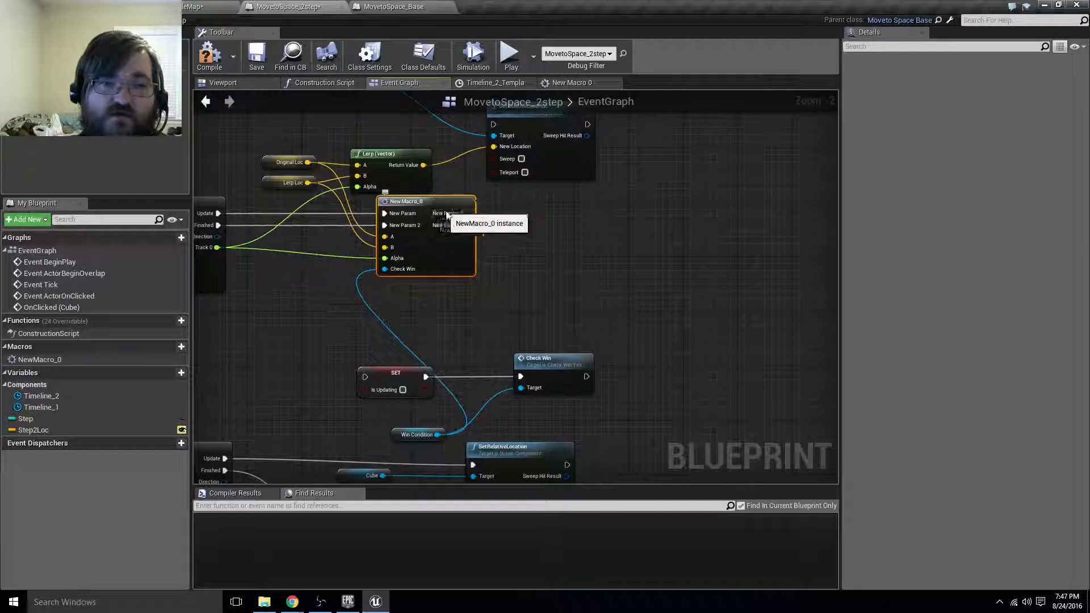
Move the old Cube, Original Loc, Lerp Loc, Lerp and SetRelativeLocation nodes together above the NewMacro_0 node.
right_click_drag(556, 227, 701, 232)
right_click_drag(502, 209, 402, 324)
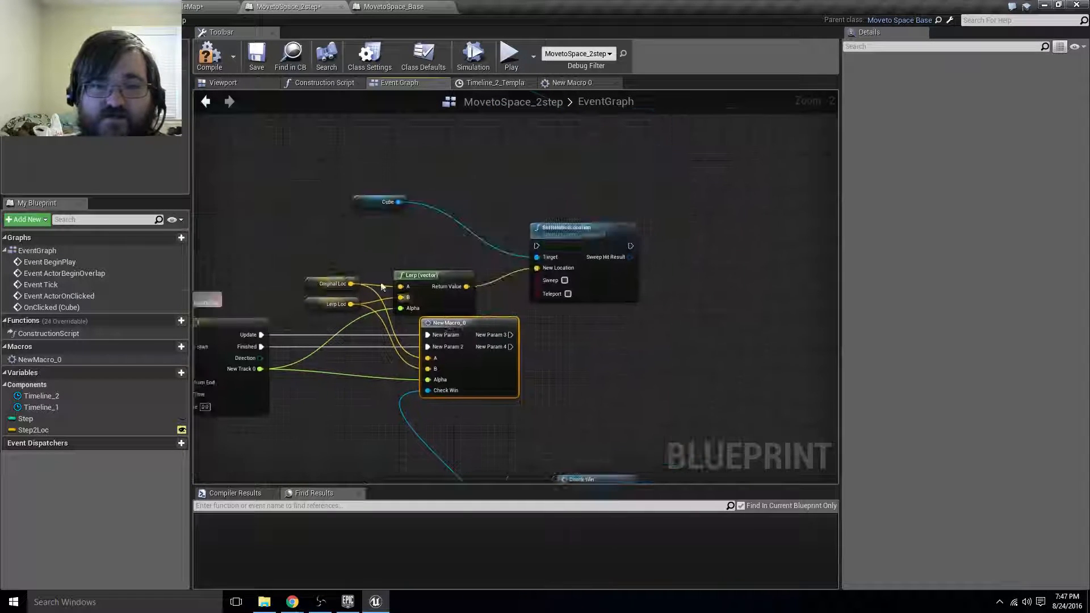
left_click_drag(295, 178, 559, 304)
left_click_drag(419, 275, 384, 209)
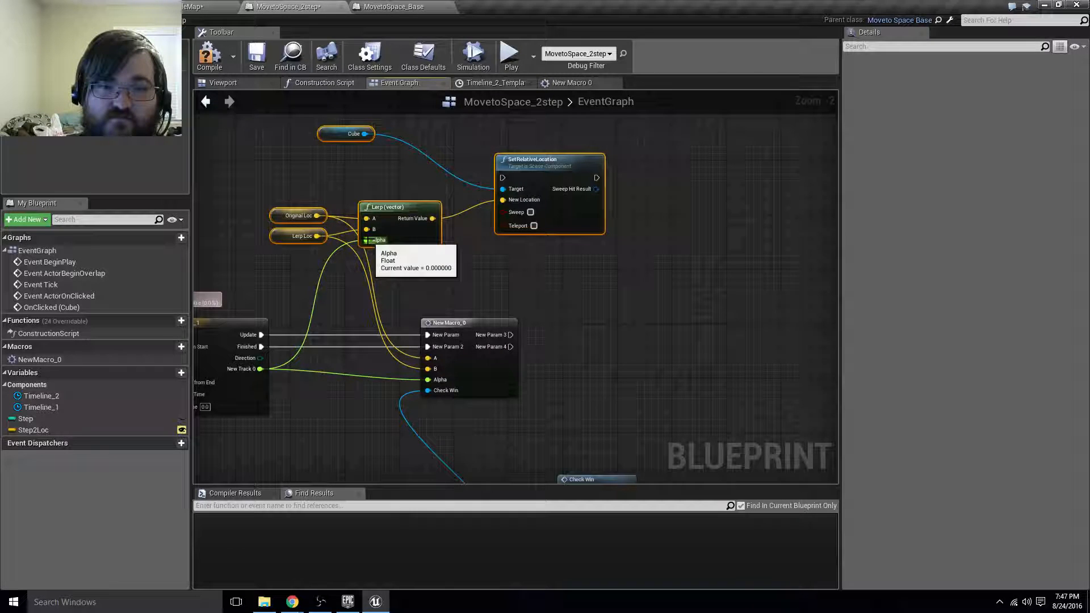
Break the links into the old upper Lerp's A, B and Alpha inputs and move it aside together with its SetRelativeLocation node.
left_click(365, 240, "alt")
left_click(367, 219, "alt")
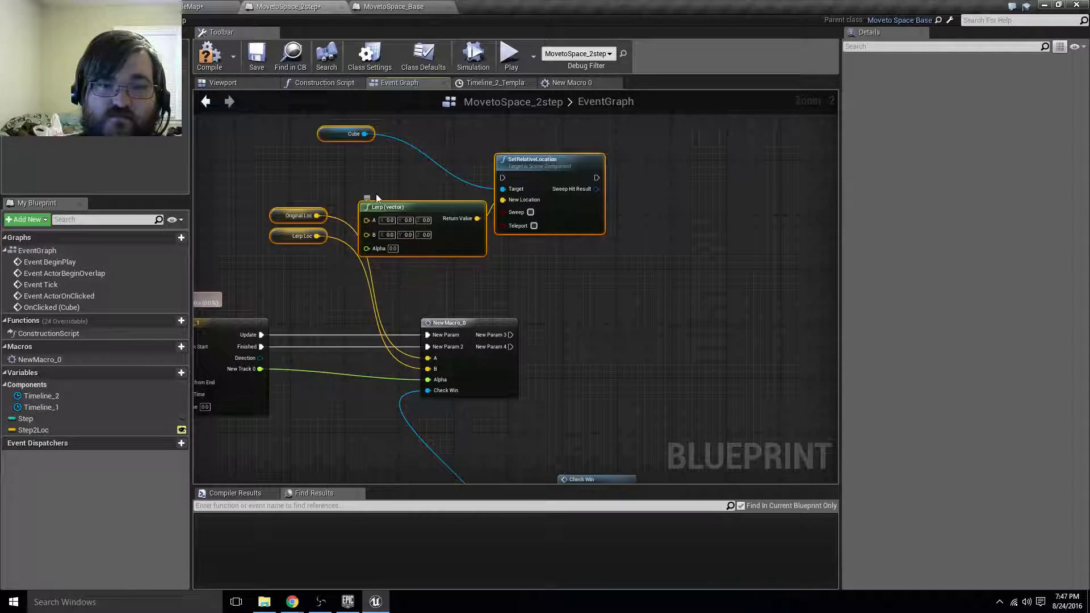
left_click(438, 208)
left_click(504, 232, "ctrl")
left_click_drag(579, 163, 655, 130)
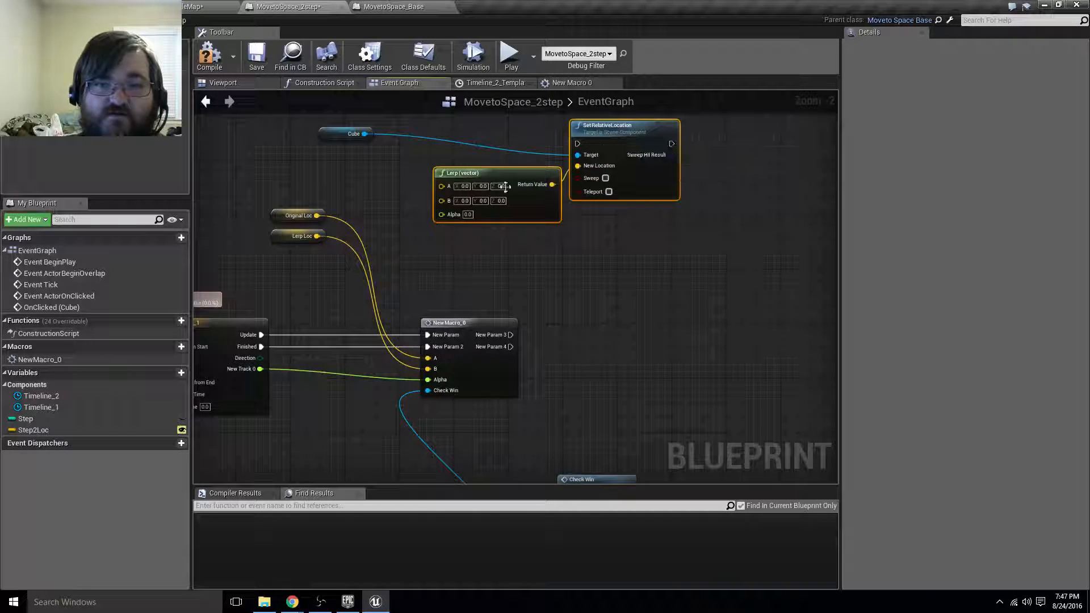
Compile and save the MovetoSpace_2step blueprint and play-test the two-step cube in the puzzle level.
right_click_drag(273, 261, 365, 136)
left_click(211, 52)
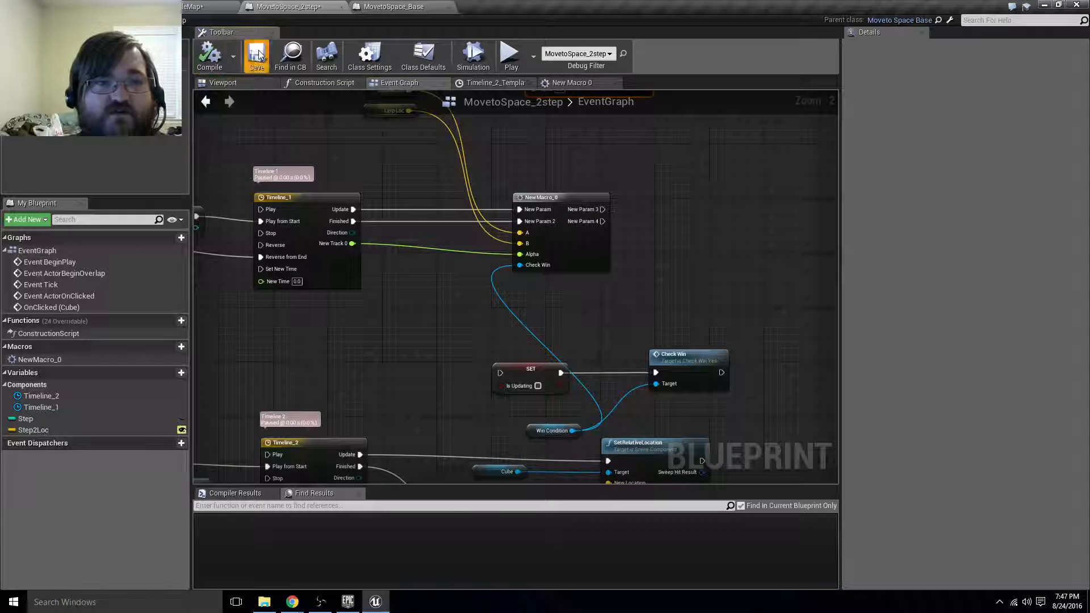
left_click(257, 54)
left_click(196, 7)
left_click(523, 44)
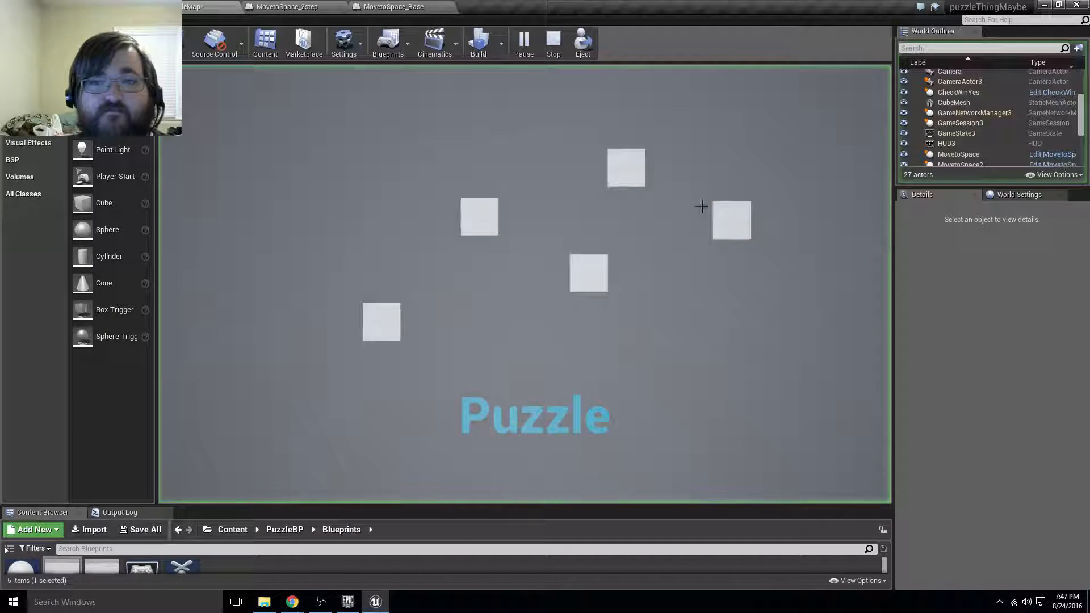
left_click_drag(732, 209, 728, 103)
left_click_drag(655, 117, 751, 396)
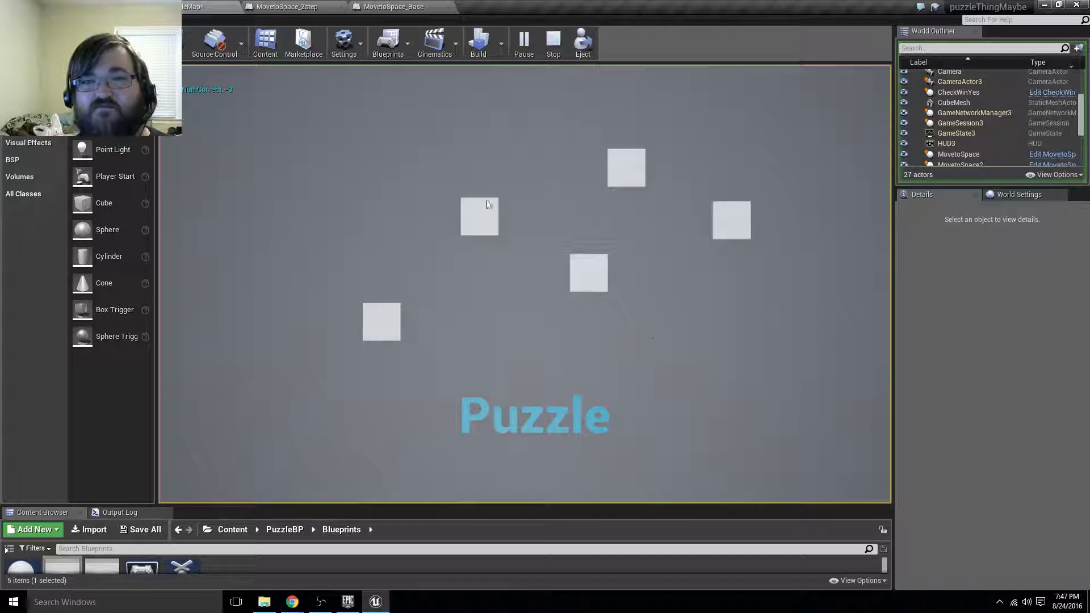
key("Escape")
Review the node graph inside NewMacro_0 and return to the MovetoSpace_2step Event Graph.
left_click(311, 7)
right_click_drag(753, 380, 625, 382)
double_click(568, 299)
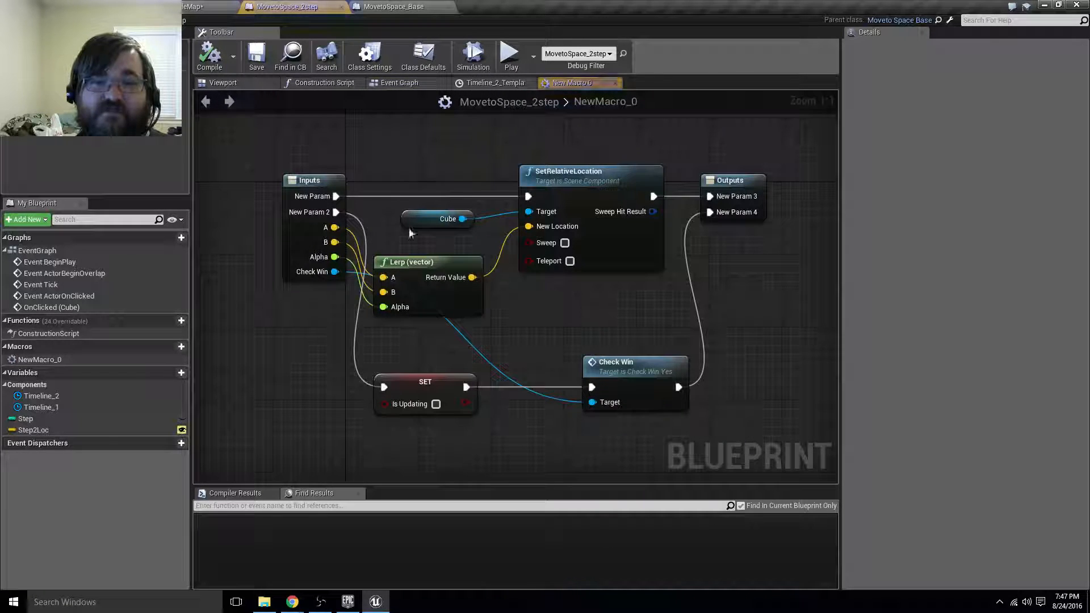
left_click(408, 81)
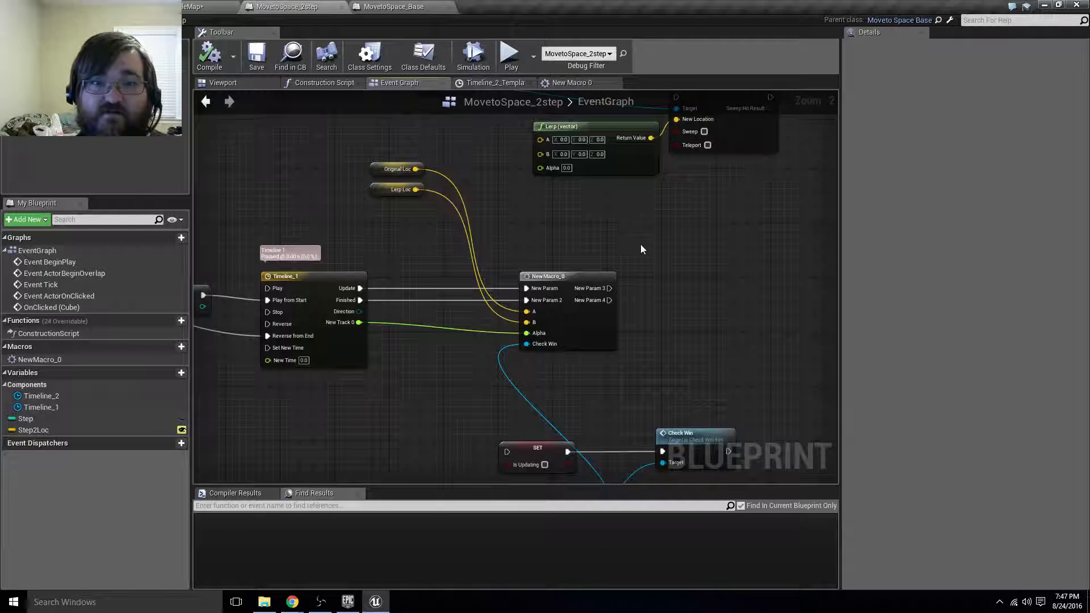
Duplicate the NewMacro_0 node and place the copy beside the Timeline_2 node chain.
right_click_drag(641, 244, 599, 301)
right_click_drag(651, 447, 673, 344)
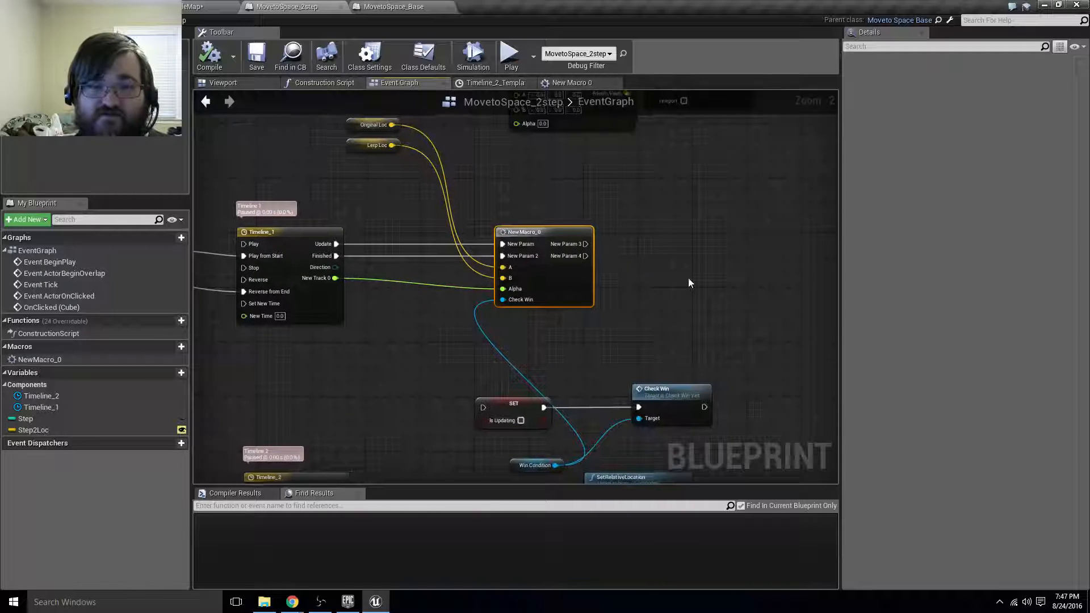
key("ctrl+c")
right_click_drag(745, 326, 584, 247)
key("ctrl+v")
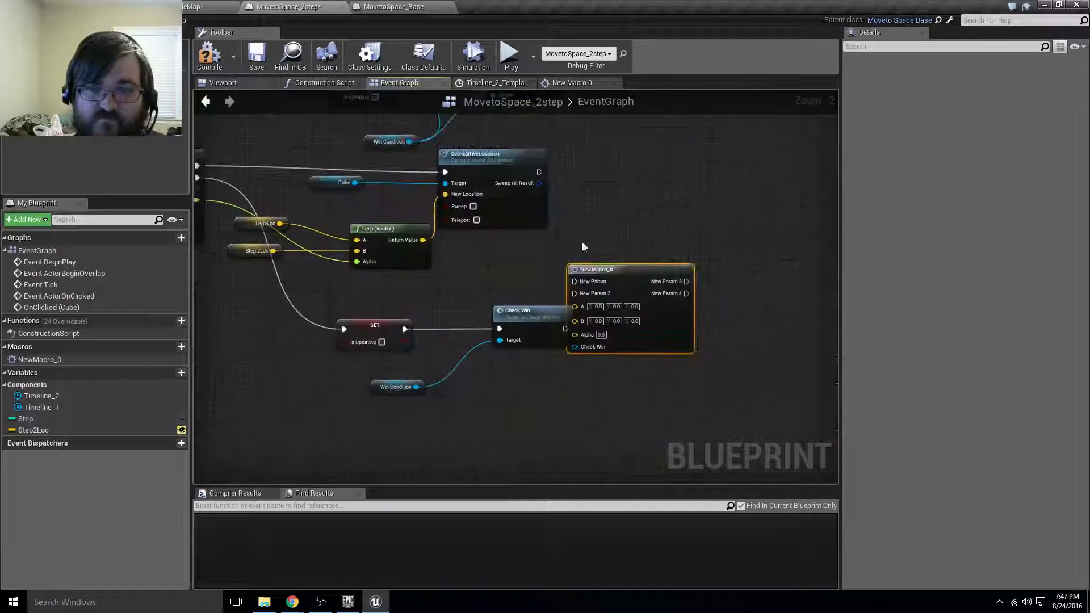
left_click_drag(631, 287, 618, 219)
Delete the Cube, Lerp and SetRelativeLocation nodes of the Timeline_2 chain.
right_click_drag(399, 193, 481, 309)
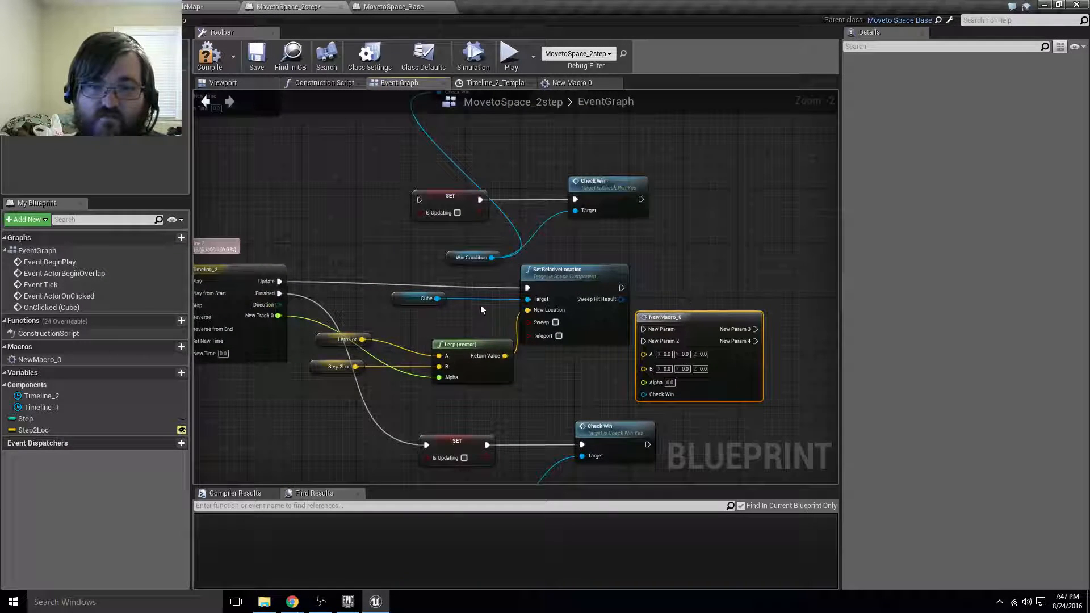
left_click_drag(471, 276, 549, 366)
left_click(425, 301, "ctrl")
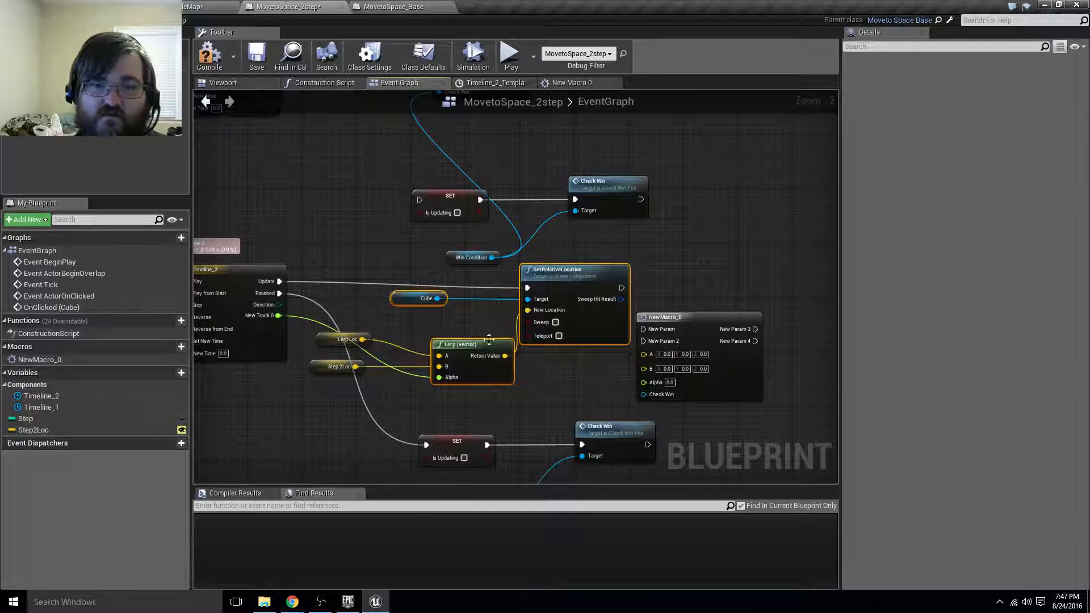
key("Delete")
Delete both SET Is Updating and Check Win node pairs belonging to the two timelines.
left_click_drag(418, 162, 608, 227)
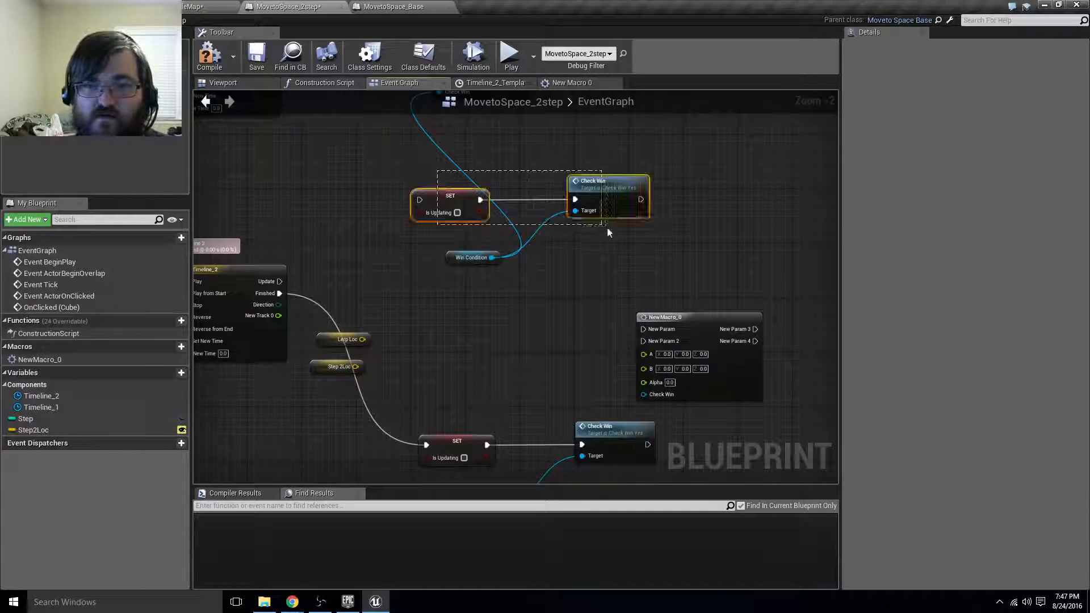
key("Delete")
right_click_drag(548, 306, 568, 187)
left_click_drag(436, 287, 648, 314)
key("Delete")
Place the second NewMacro_0 near Timeline_2 and wire Update, Finished, New Track 0, Lerp Loc, Step 2Loc and Win Condition into it.
left_click_drag(756, 228, 530, 213)
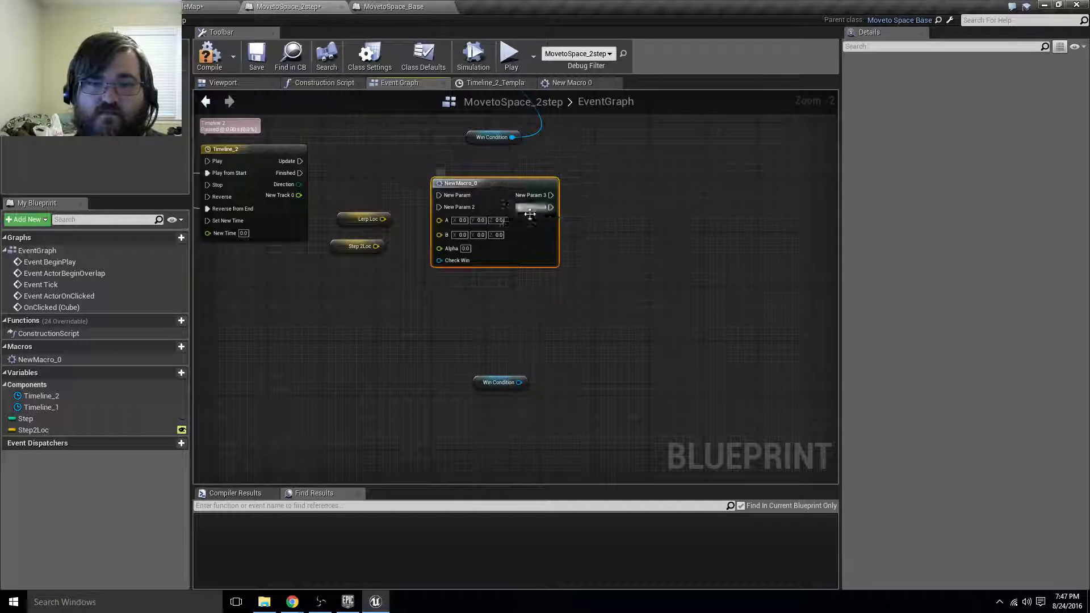
right_click_drag(530, 214, 691, 275)
left_click_drag(600, 256, 464, 228)
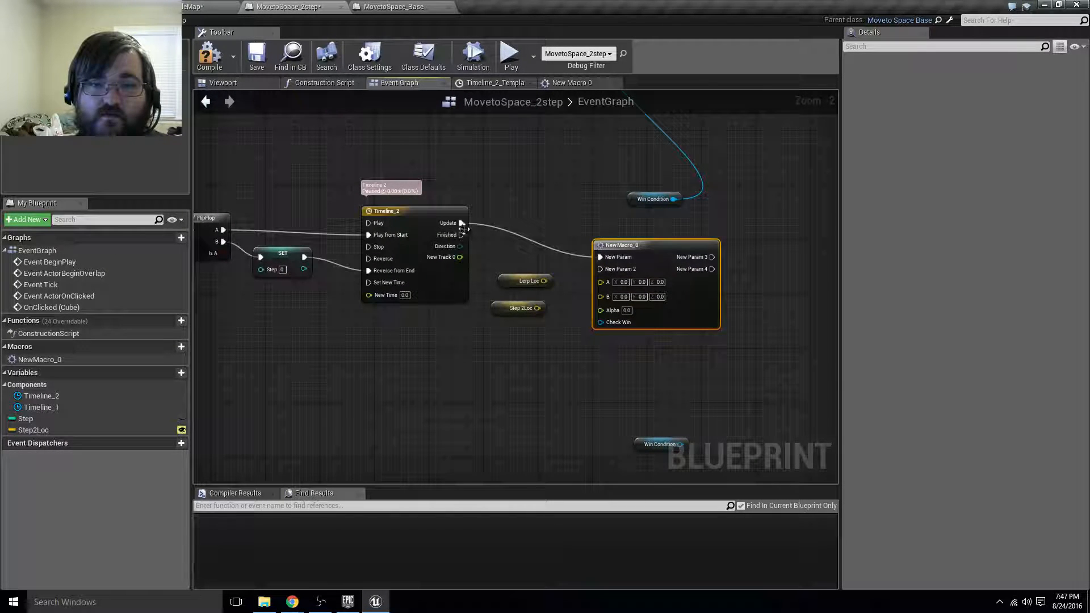
left_click_drag(544, 281, 634, 288)
mouse_move(537, 309)
left_mouse_down()
mouse_move(584, 314)
mouse_move(617, 295)
mouse_move(556, 298)
left_mouse_up()
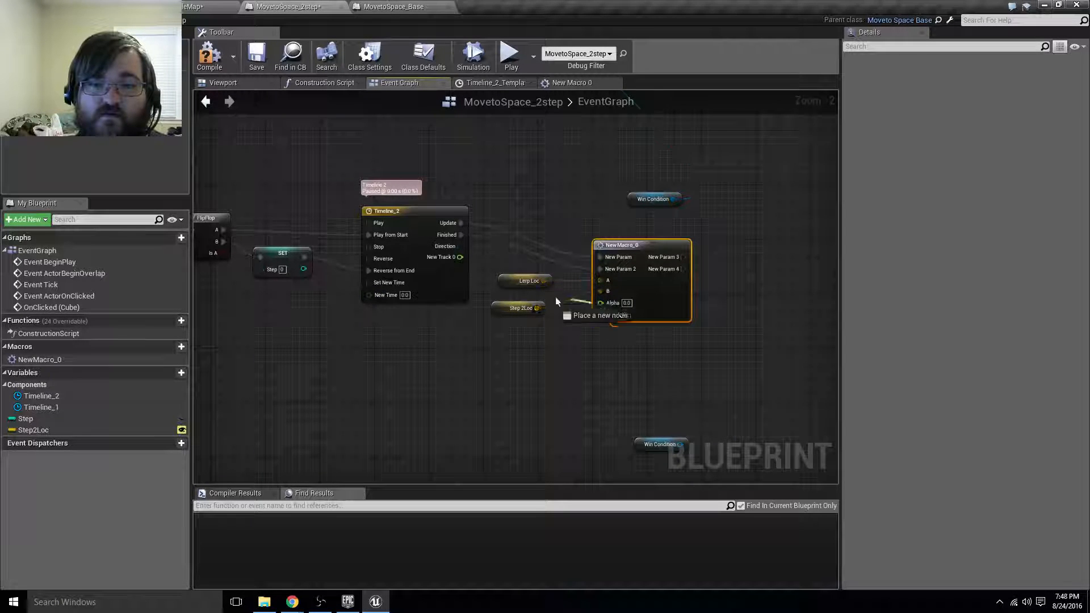
left_click_drag(463, 260, 461, 257)
left_click_drag(644, 443, 602, 314)
Move the upper Win Condition getter close to the Check Win input of Timeline_1's NewMacro_0 node.
right_click_drag(760, 290, 593, 483)
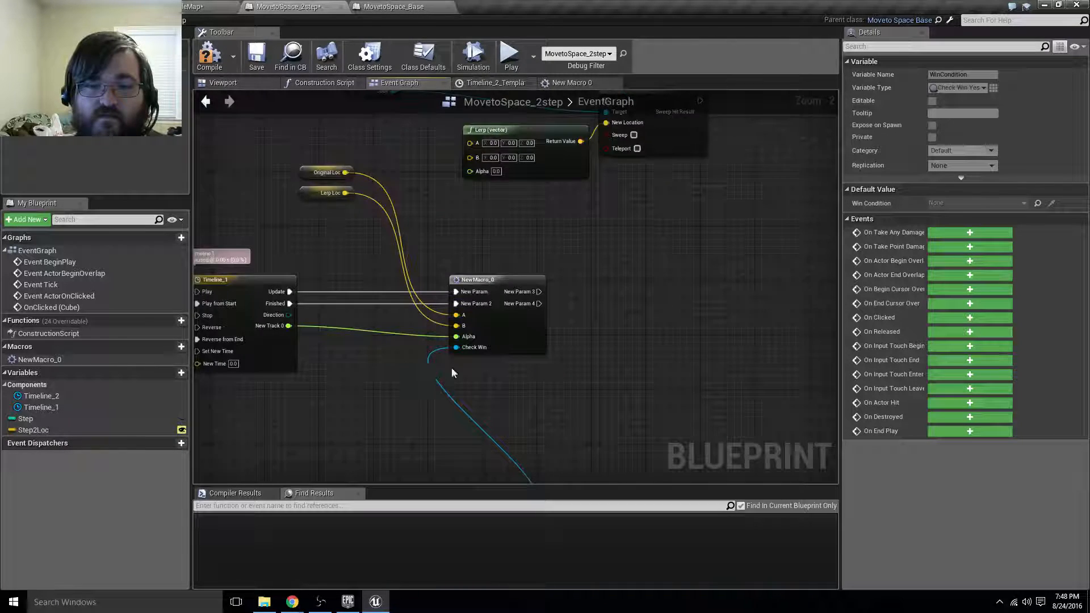
right_click_drag(412, 429, 407, 299)
left_click(486, 385)
left_click_drag(485, 380, 383, 236)
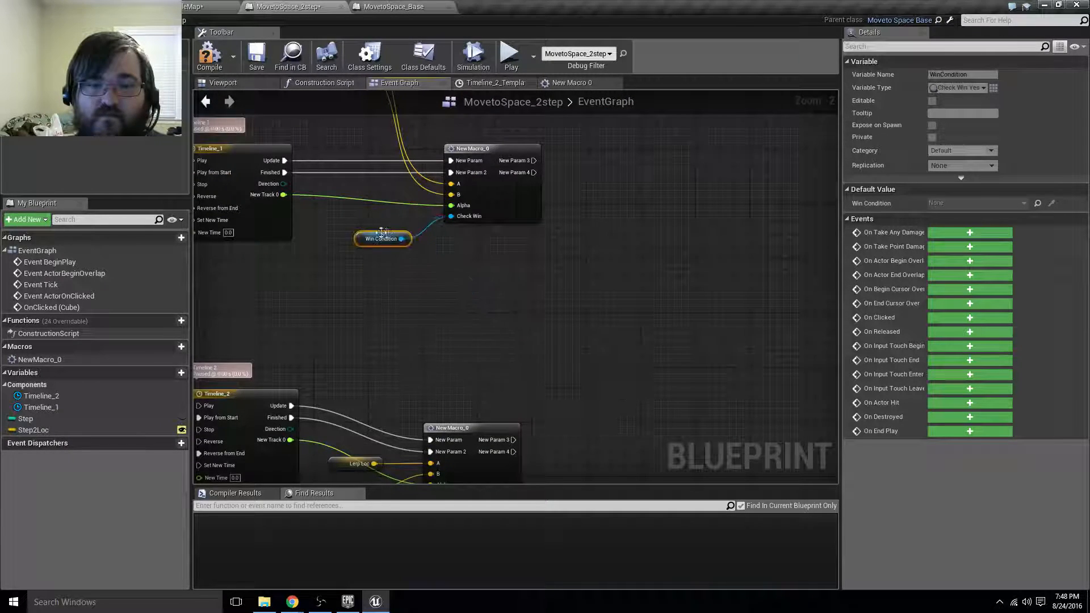
right_click_drag(538, 105, 561, 257)
Rename NewMacro_0's two execution inputs to Update and Finish.
left_click(576, 83)
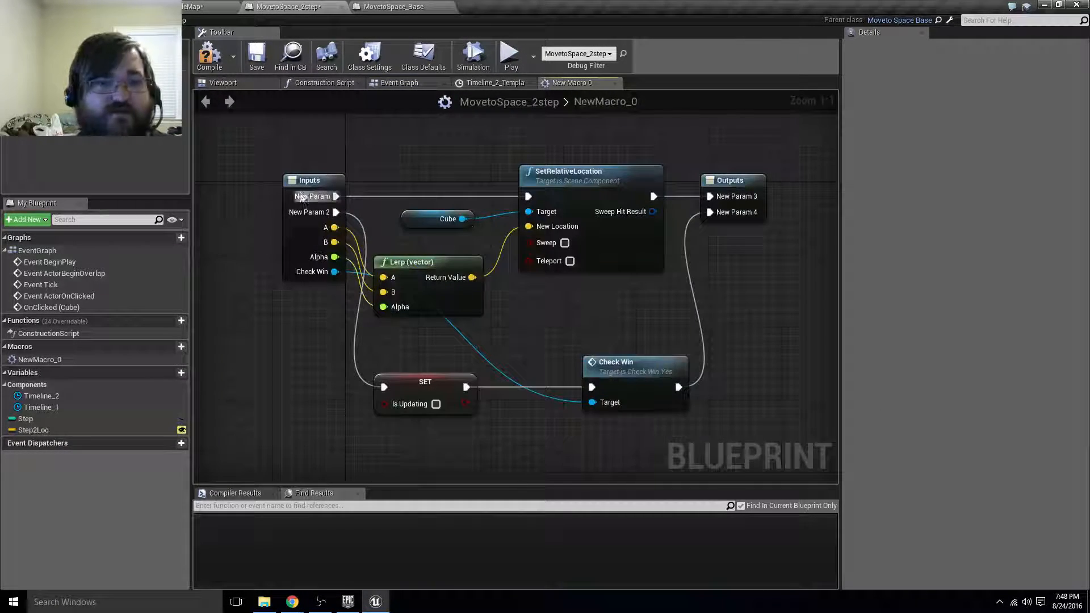
left_click(301, 197)
left_click(875, 154)
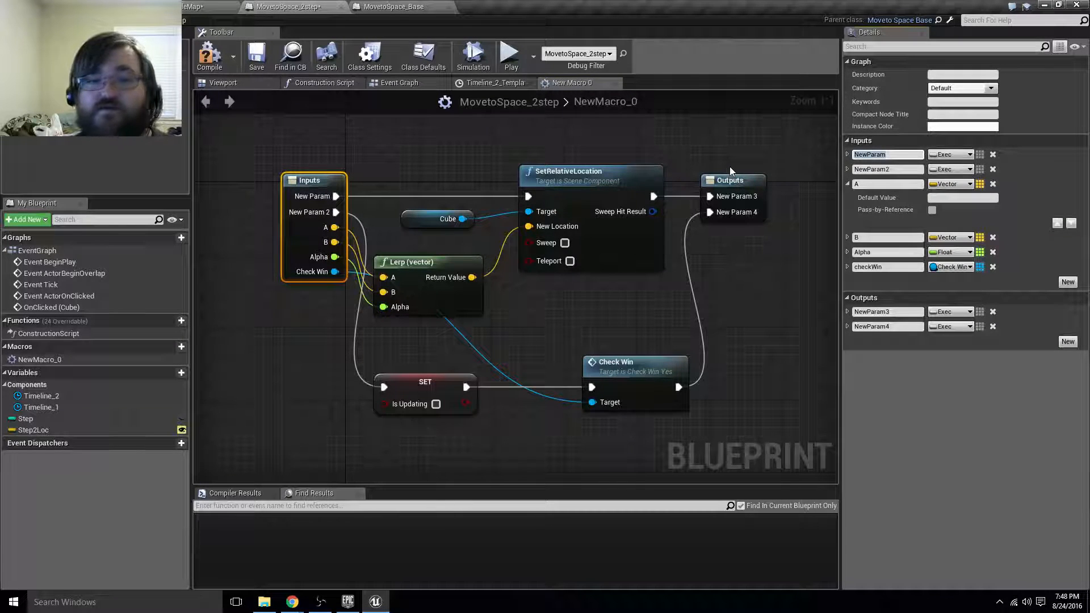
type("Upda")
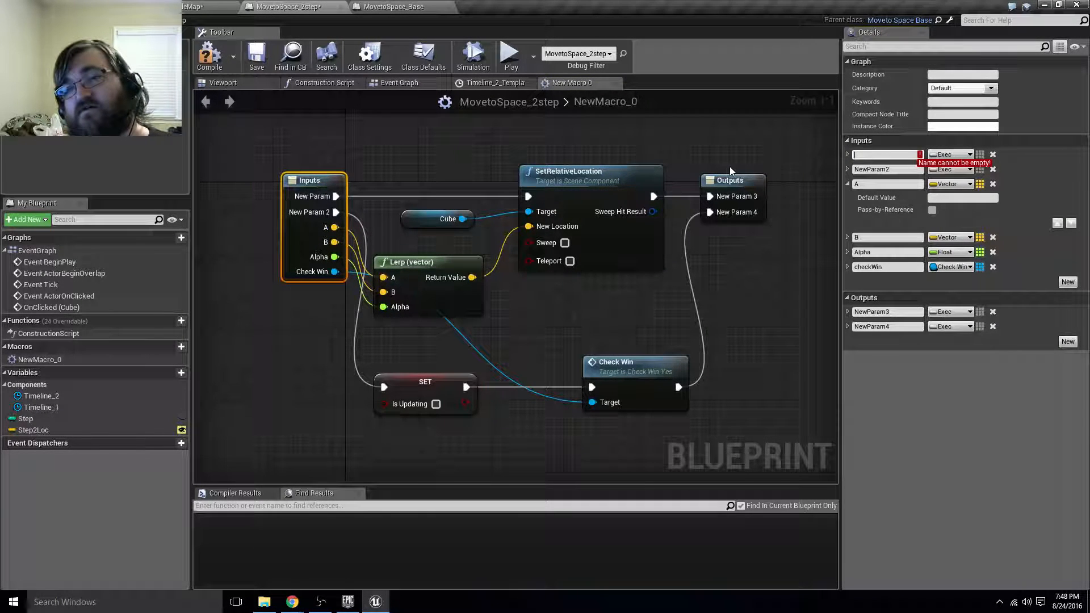
type("te")
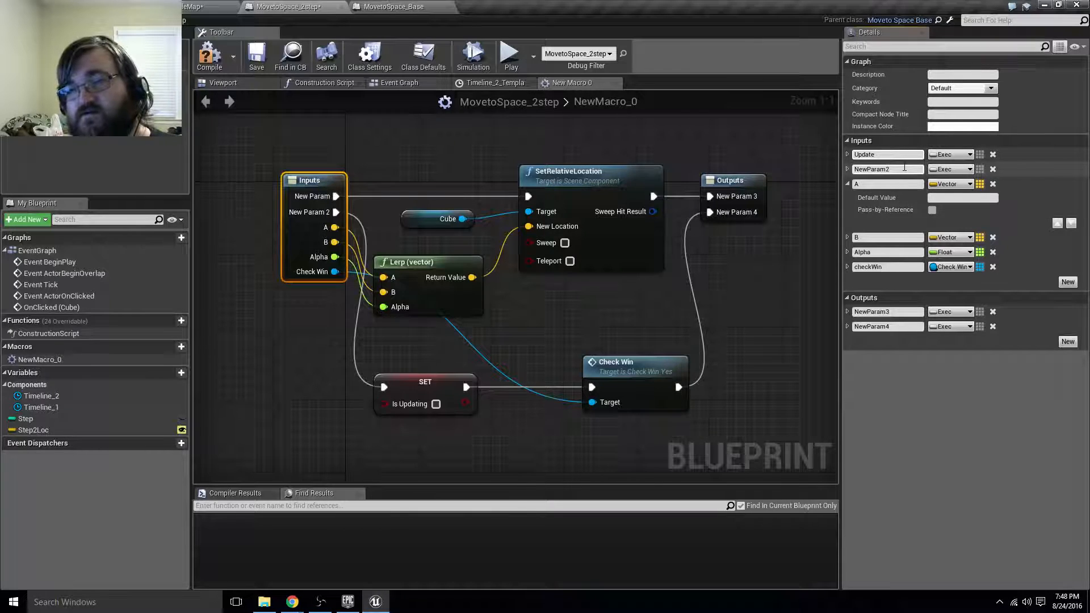
key("Tab")
type("F")
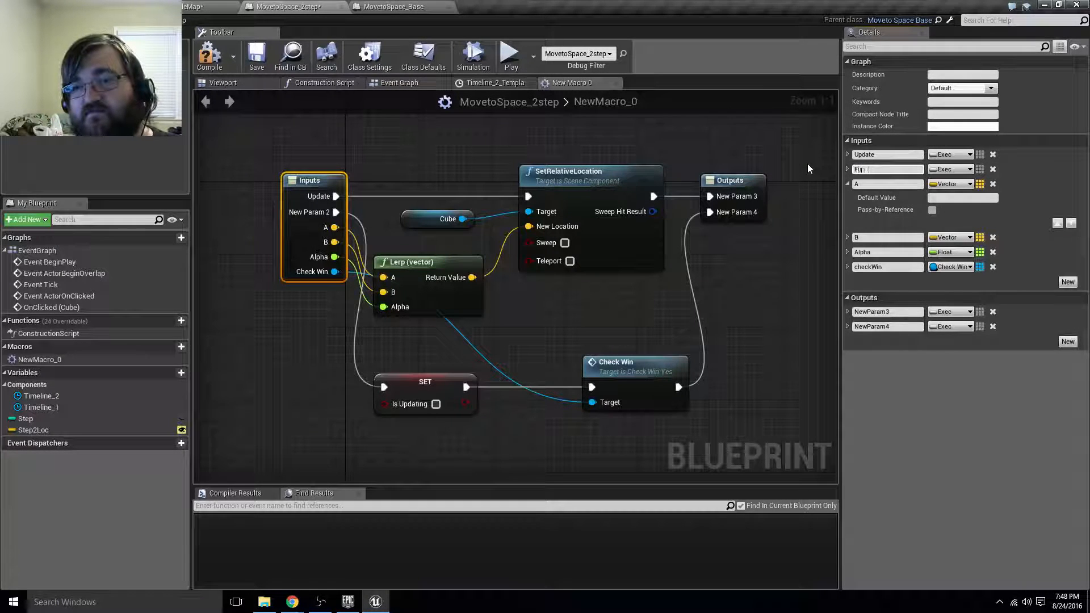
type("inish")
key("Return")
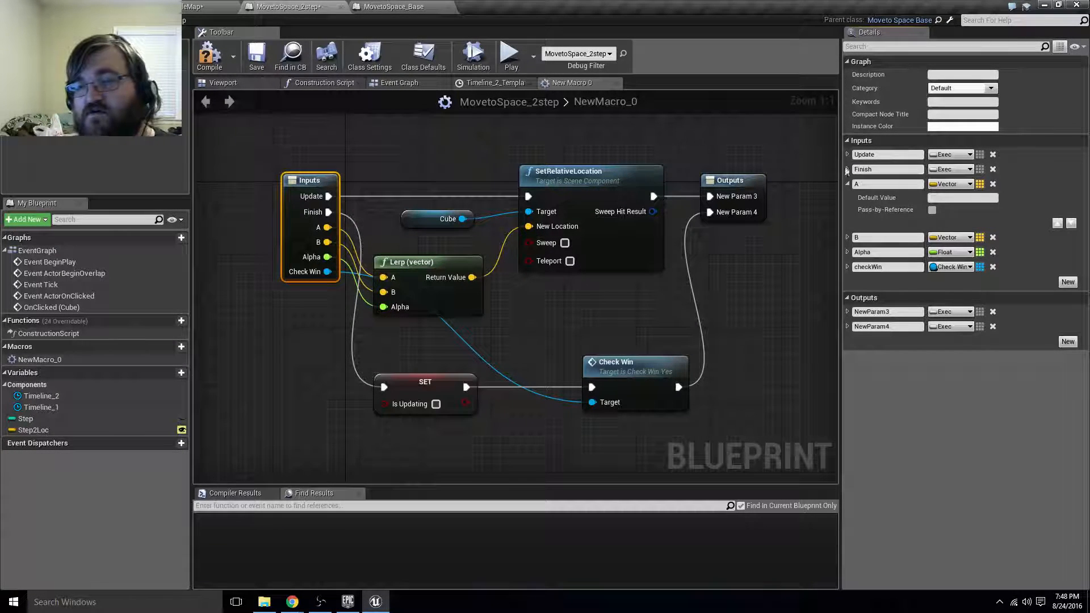
Remove both execution outputs, NewParam3 and NewParam4, from NewMacro_0, and compile and save the blueprint.
left_click(993, 312)
left_click(992, 312)
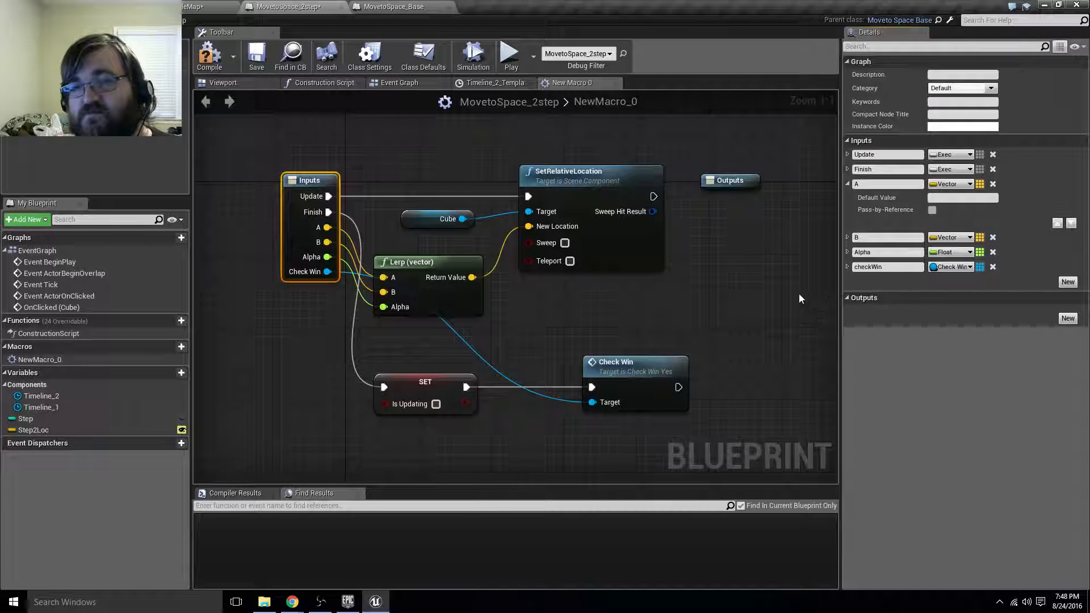
left_click(637, 202)
left_click_drag(644, 203, 662, 212)
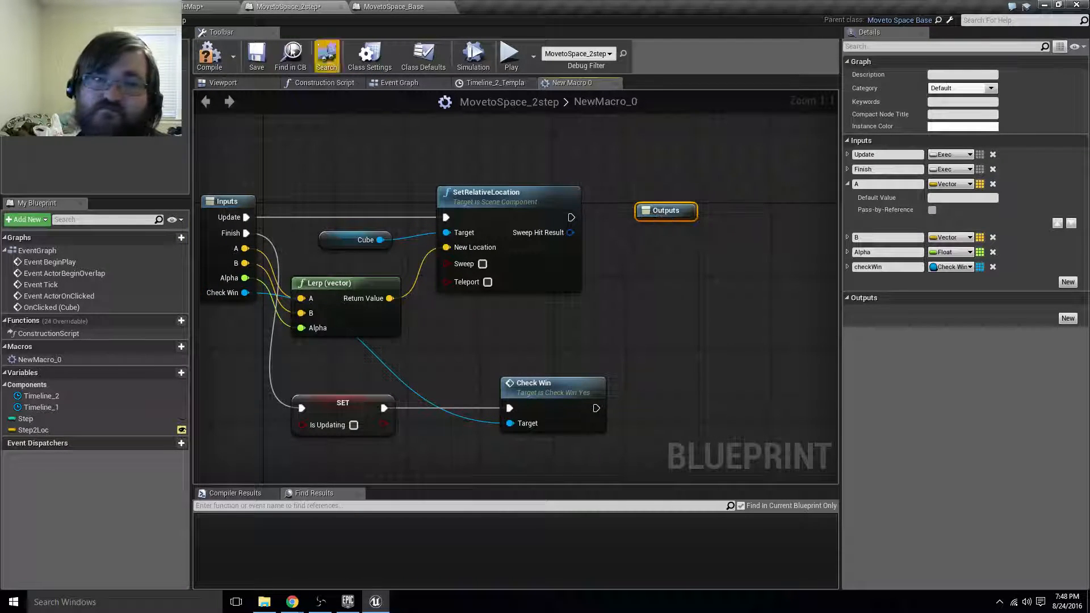
left_click(213, 57)
left_click(257, 57)
Examine the Timeline_0 movement and win-check nodes in the MovetoSpace_Base Event Graph.
left_click(196, 6)
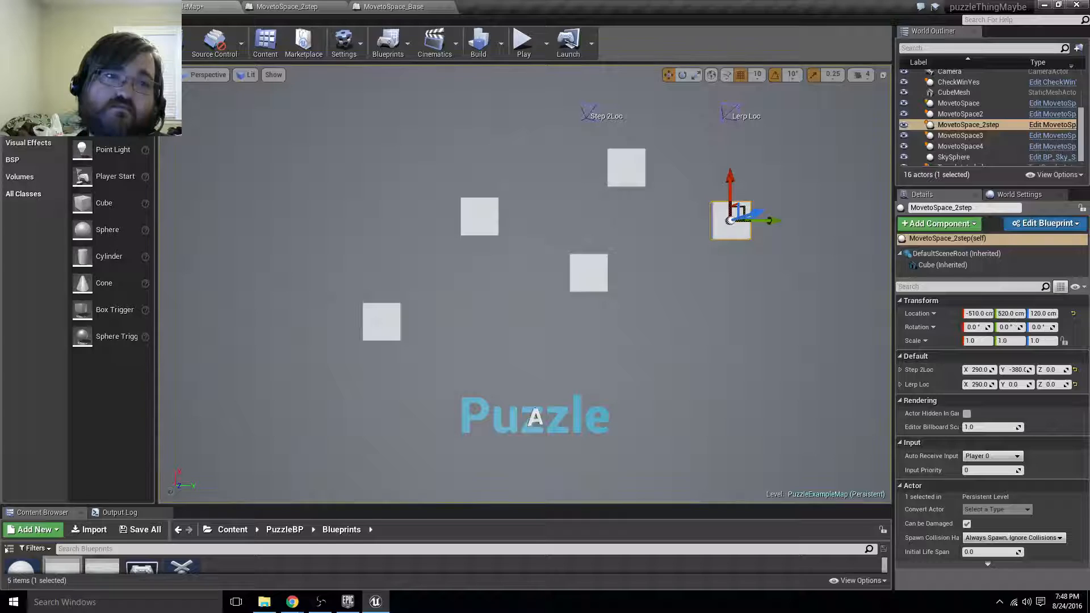
left_click(378, 7)
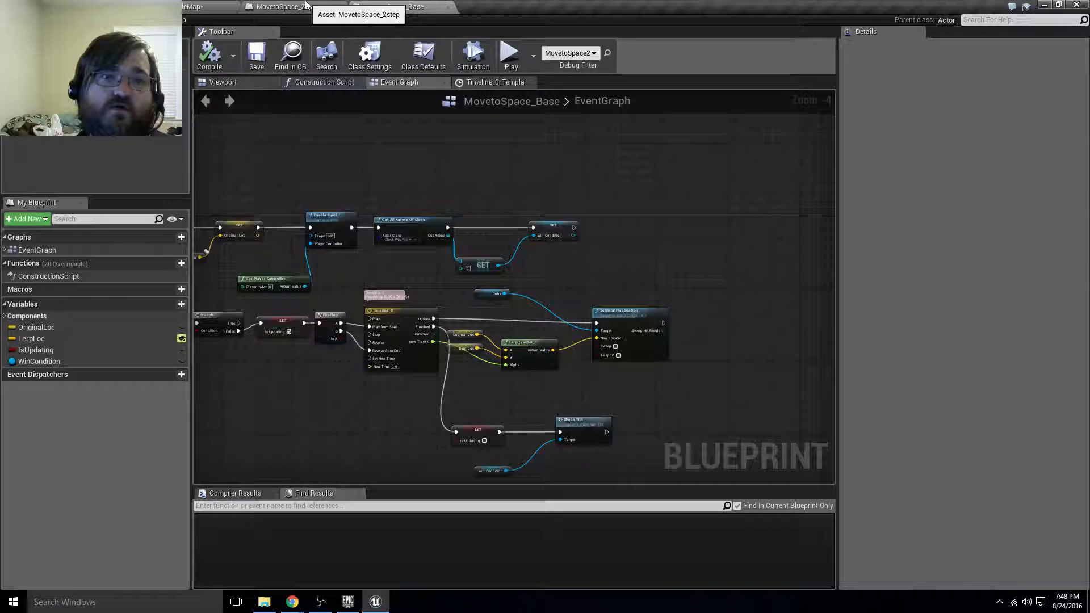
scroll(648, 280, "up", 2)
scroll(576, 245, "up", 2)
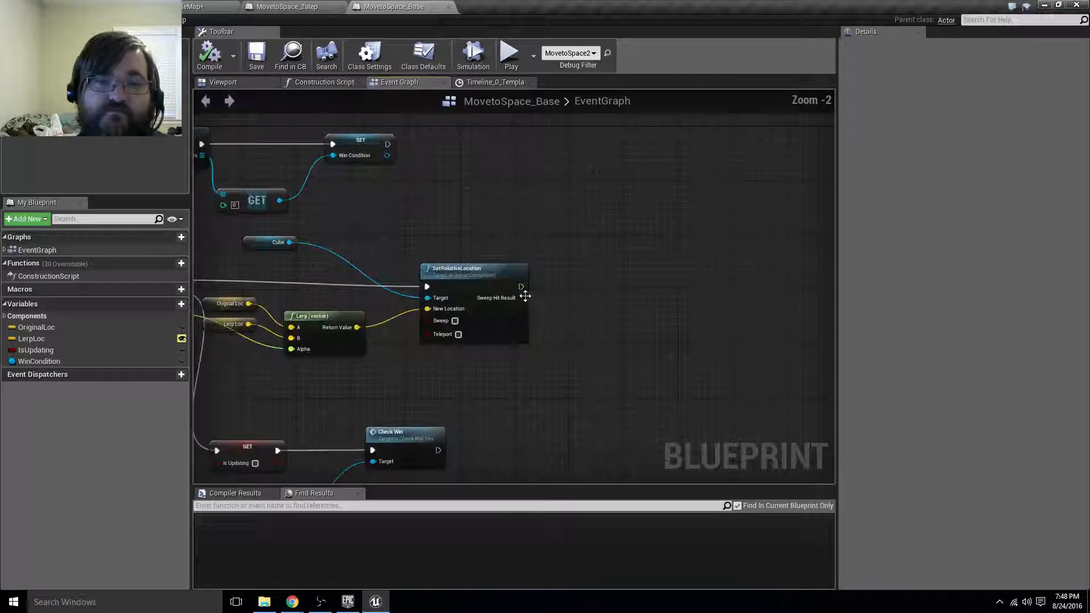
right_click_drag(530, 293, 704, 387)
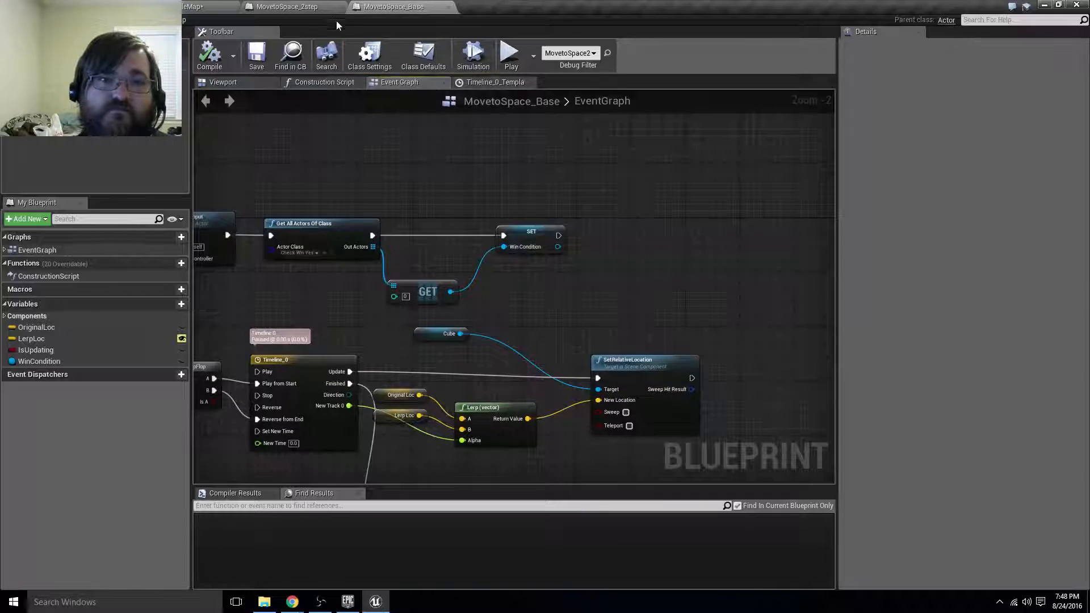
Delete the leftover Cube, Lerp and SetRelativeLocation nodes above Timeline_1 in the MovetoSpace_2step Event Graph.
left_click(306, 7)
right_click_drag(572, 316, 551, 298)
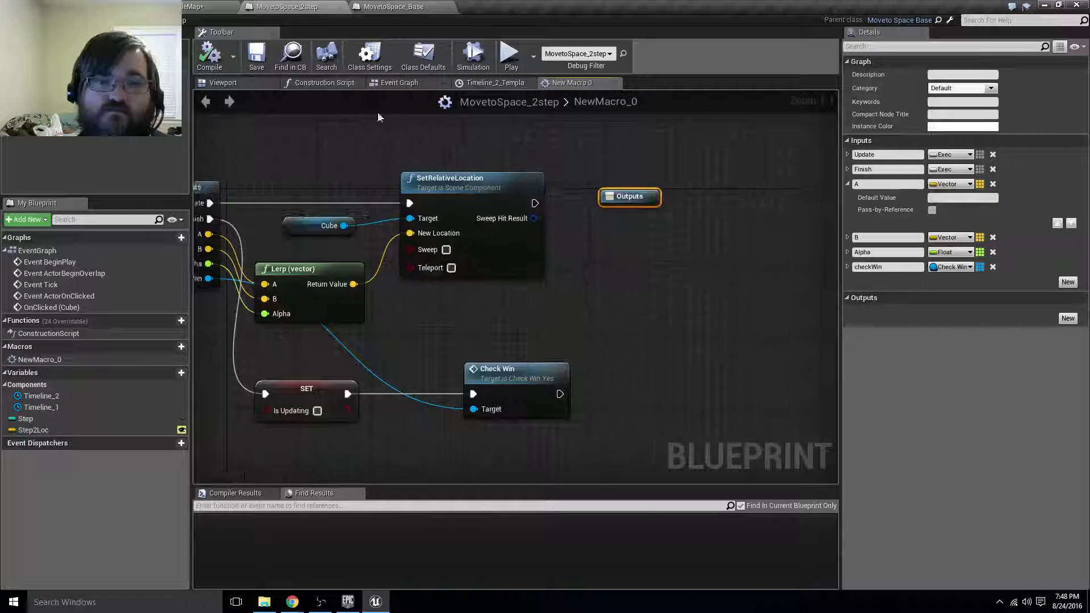
left_click(490, 83)
left_click(400, 83)
right_click_drag(425, 183, 612, 364)
left_click_drag(310, 147, 586, 258)
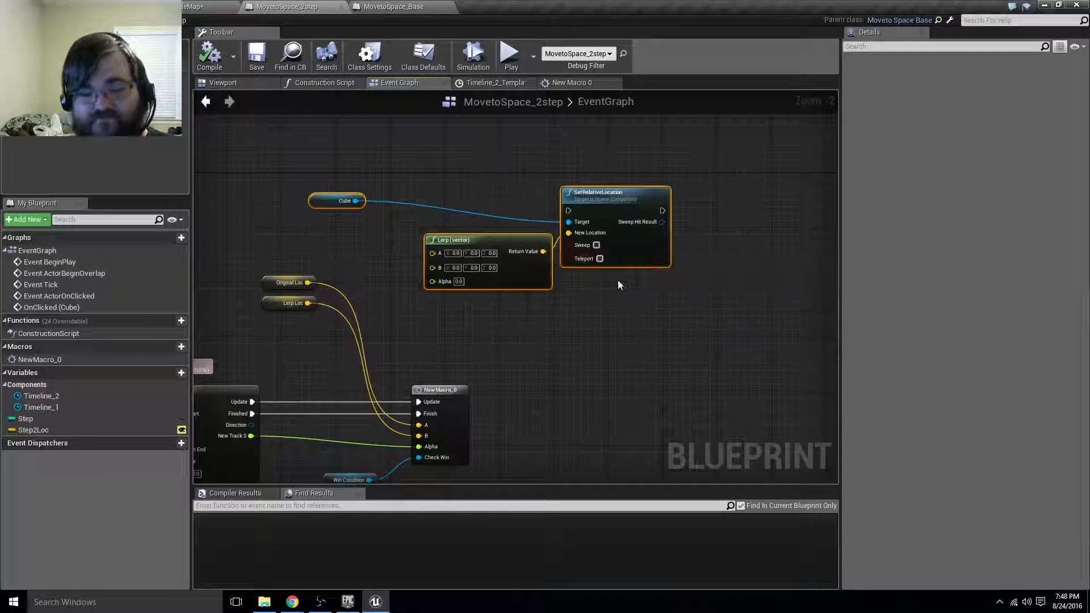
key("Delete")
Move the Original Loc, Lerp Loc and Win Condition getters below Timeline_1, in a row beneath the macro wires.
right_click_drag(482, 227, 557, 165)
left_click_drag(350, 135, 317, 416)
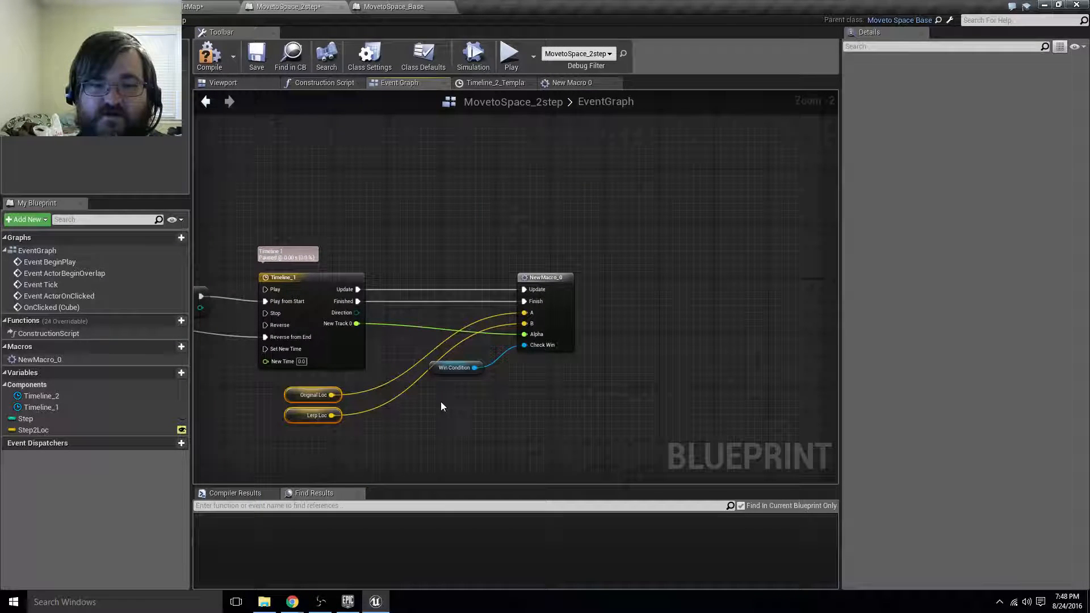
left_click_drag(443, 369, 403, 417)
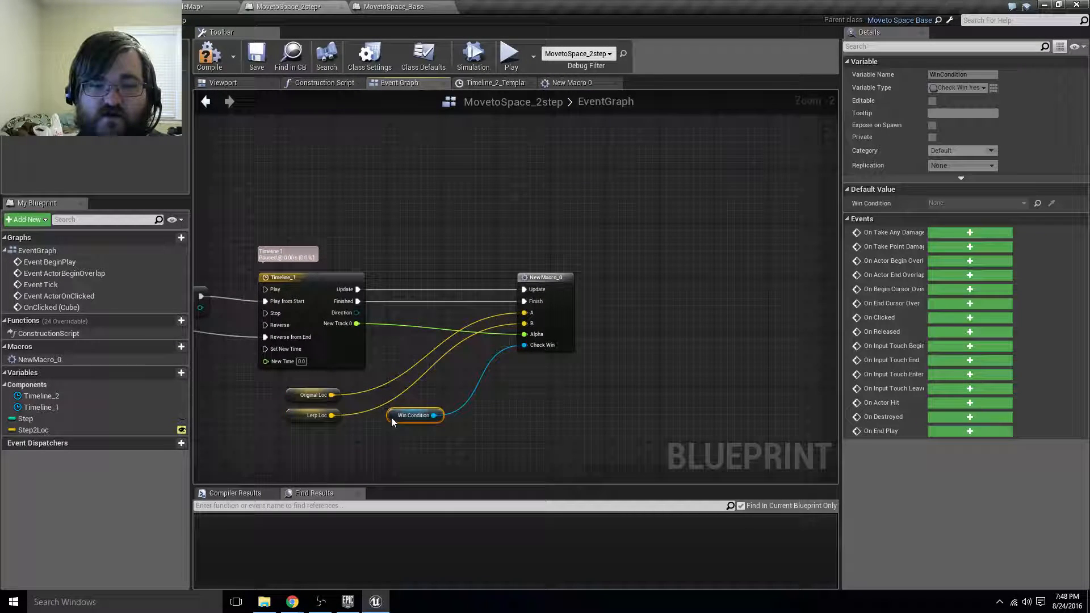
Save the MovetoSpace_2step blueprint and play-test the level, moving the five cubes to line up in one column.
left_click(267, 59)
left_click(196, 6)
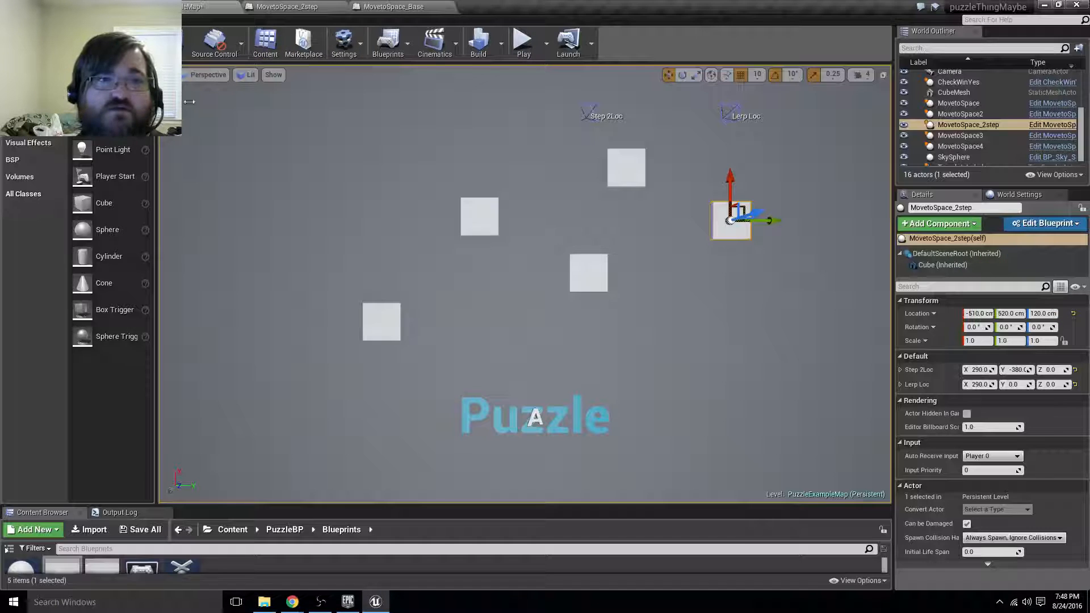
left_click(522, 42)
left_click(723, 224)
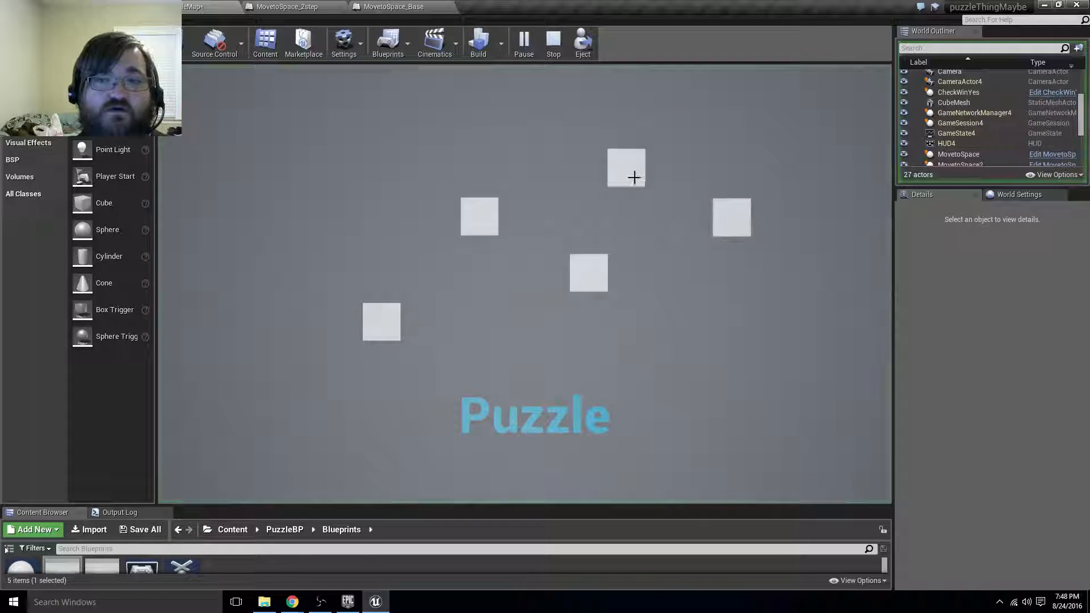
left_click(598, 271)
left_click(482, 214)
left_click(389, 323)
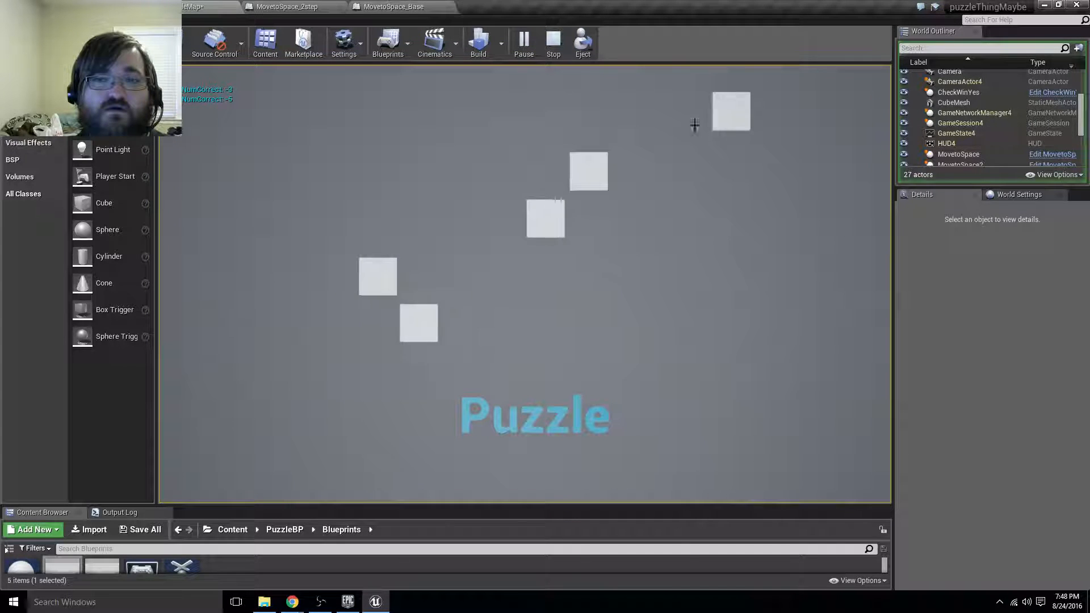
left_click(369, 285)
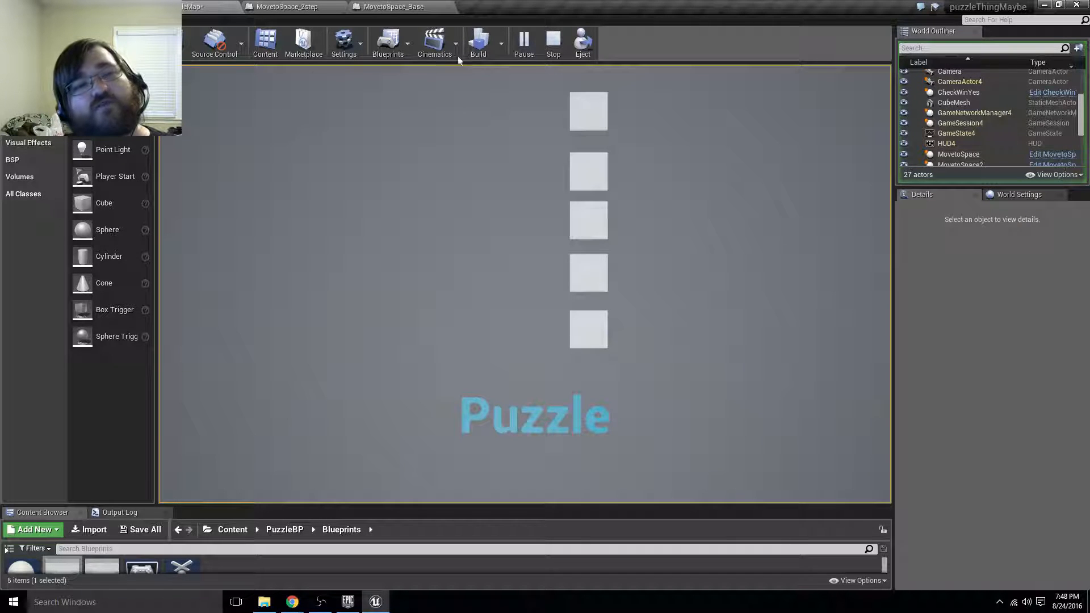
Examine the NumCorrect entries in the Output Log and stop the play session.
left_click(116, 513)
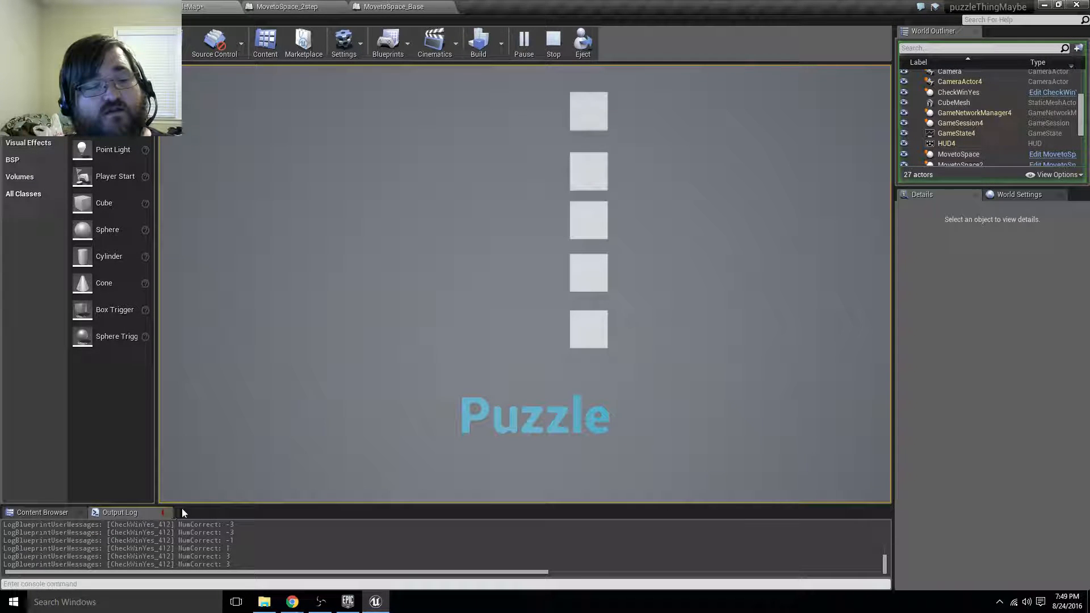
left_click_drag(195, 506, 195, 304)
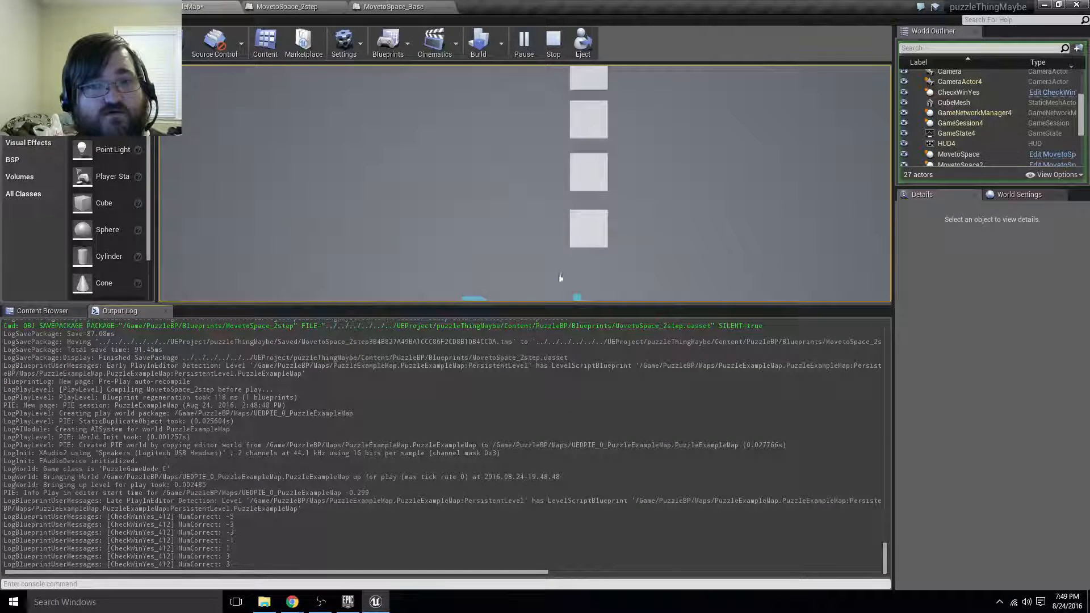
left_click_drag(523, 305, 526, 481)
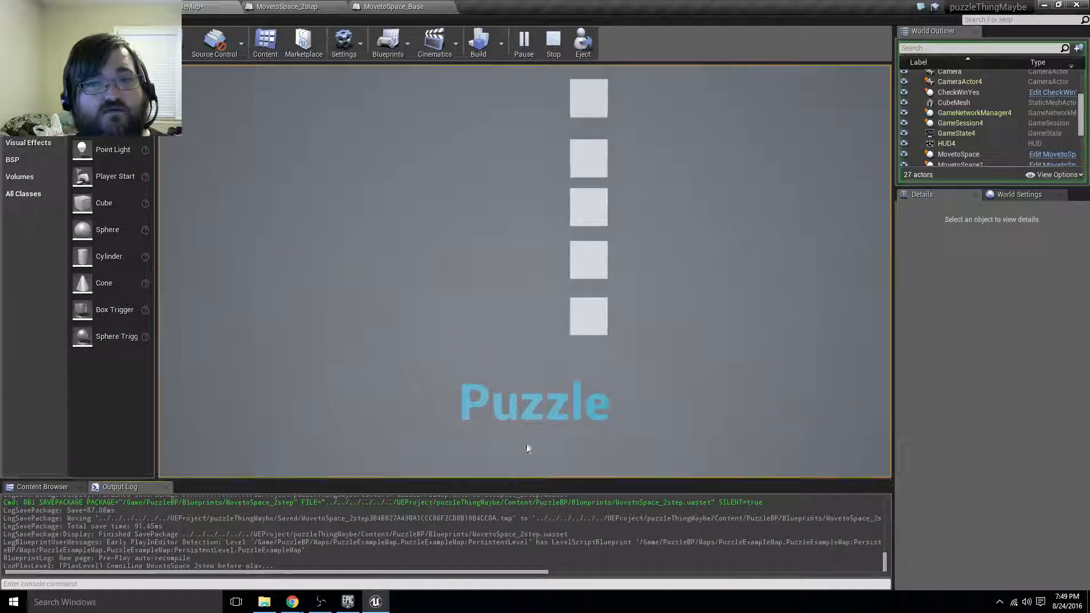
left_click(553, 39)
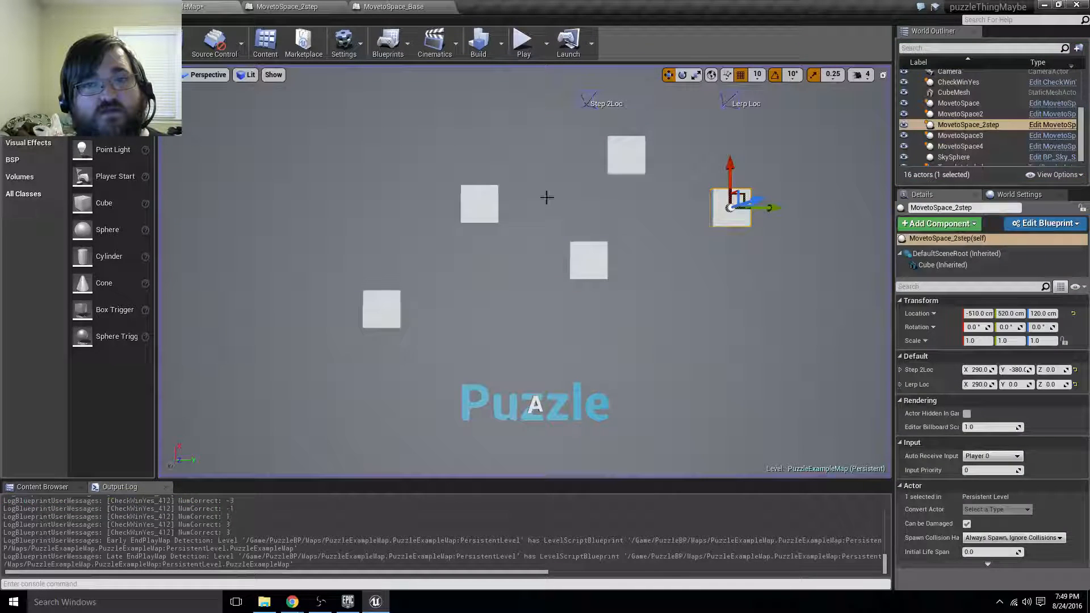
Inspect the Location and Lerp Loc values of each MovetoSpace cube in the level, including the Step 2Loc of MovetoSpace_2step.
left_click(623, 167)
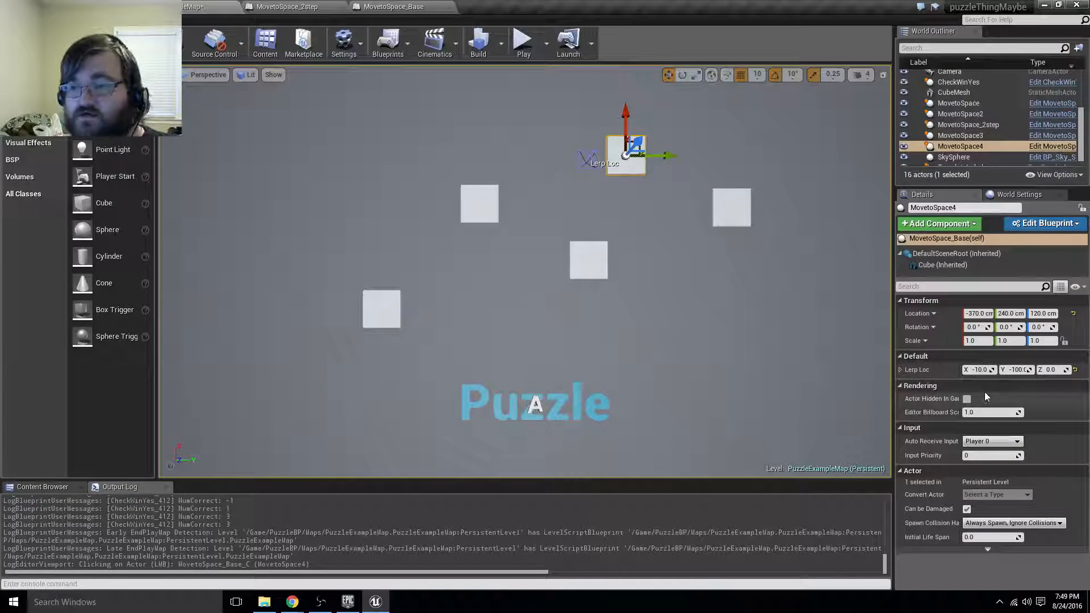
left_click(478, 199)
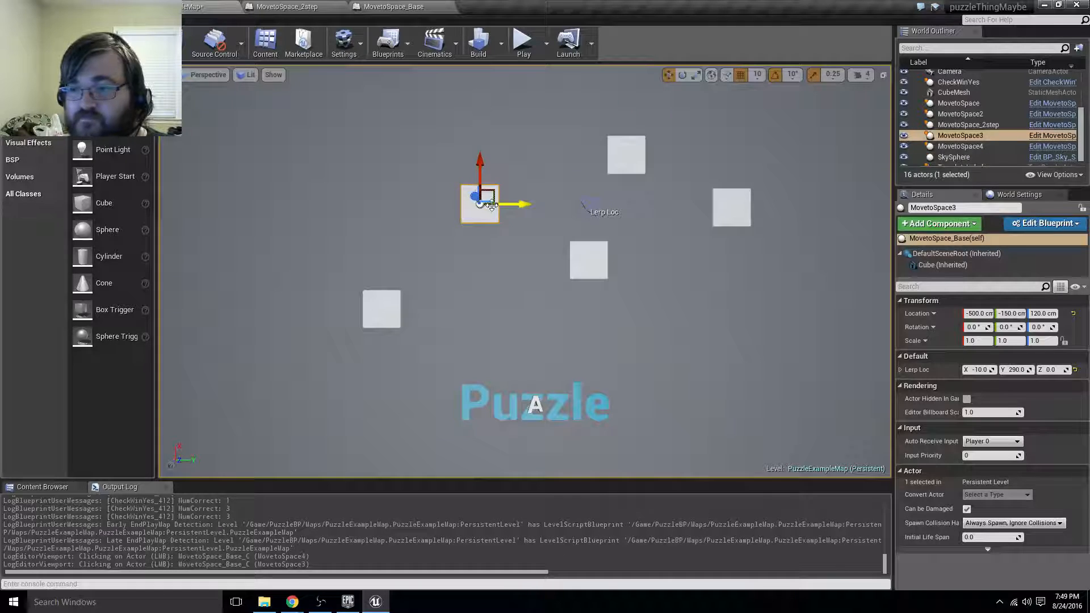
left_click(574, 261)
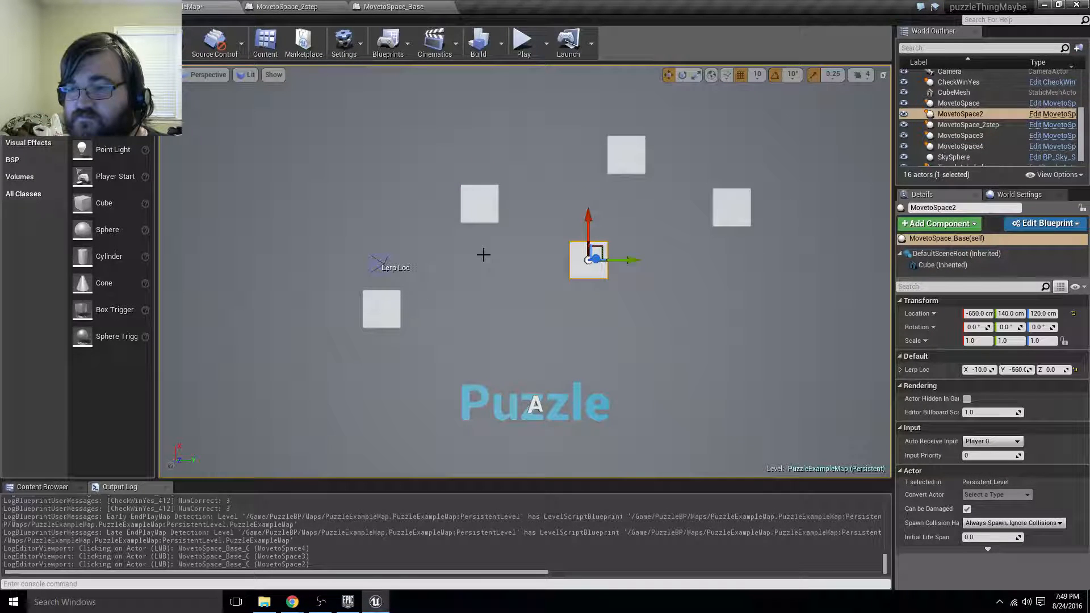
left_click(391, 305)
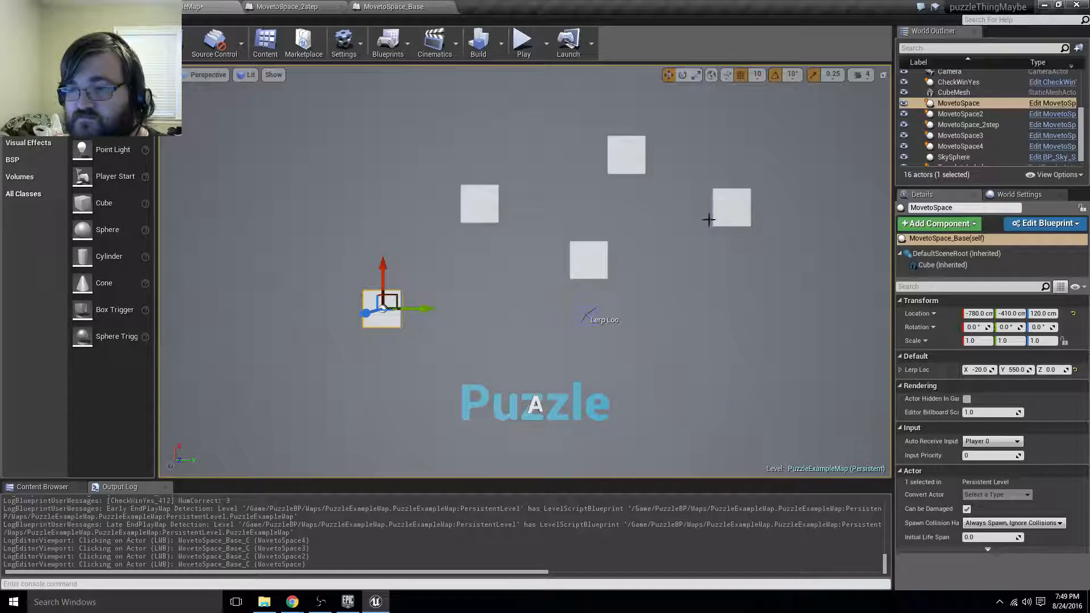
left_click(745, 215)
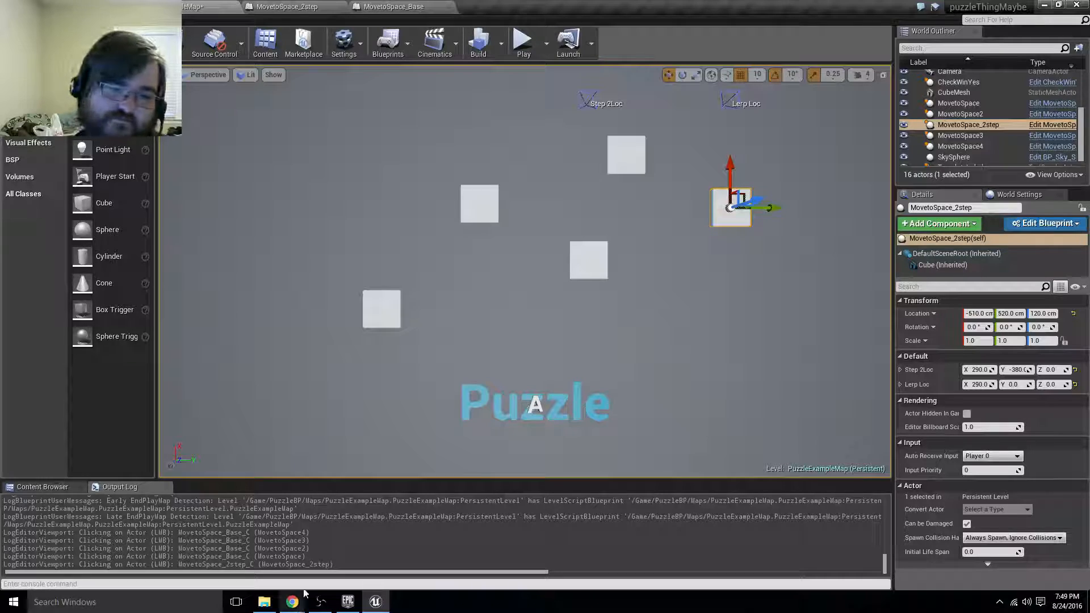
Switch to the Windows Calculator, subtract 380 from 520 to check the two-step cube's final Y position, and close it.
left_click(65, 601)
type("c")
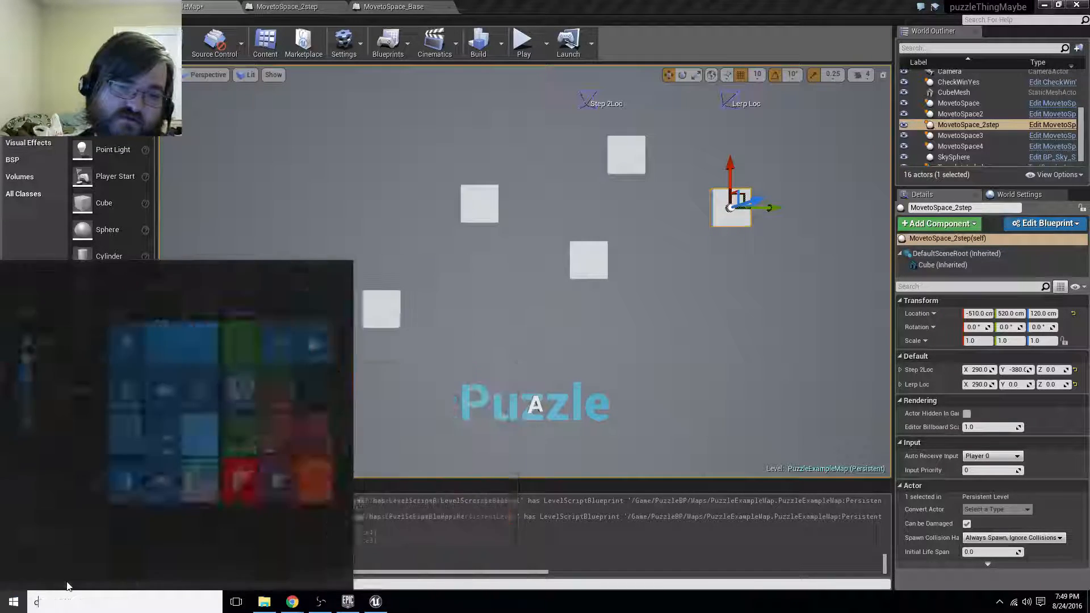
type("alcul")
key("Return")
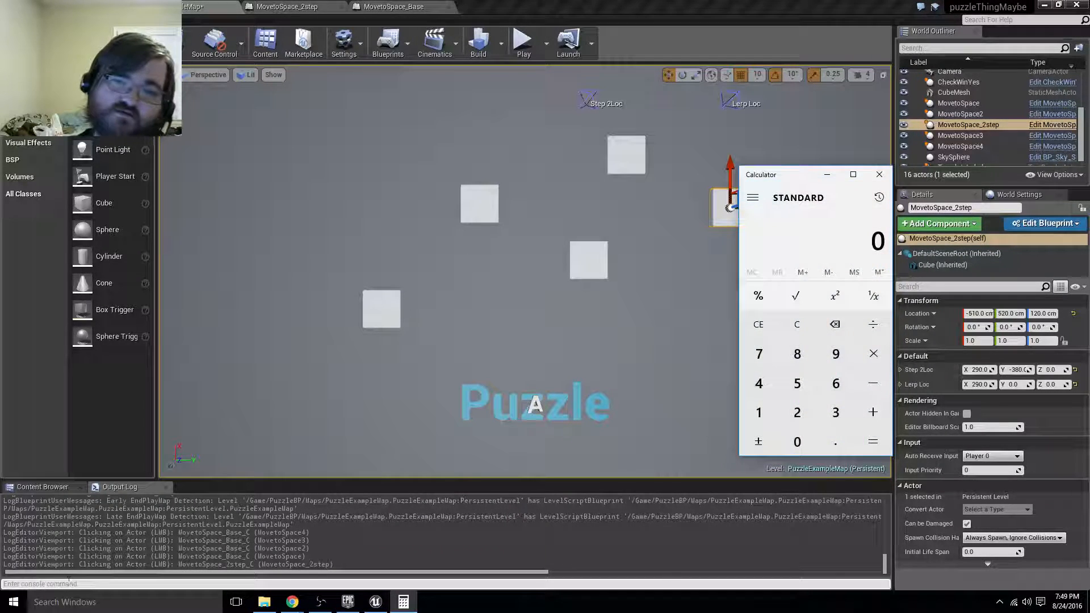
left_click(798, 384)
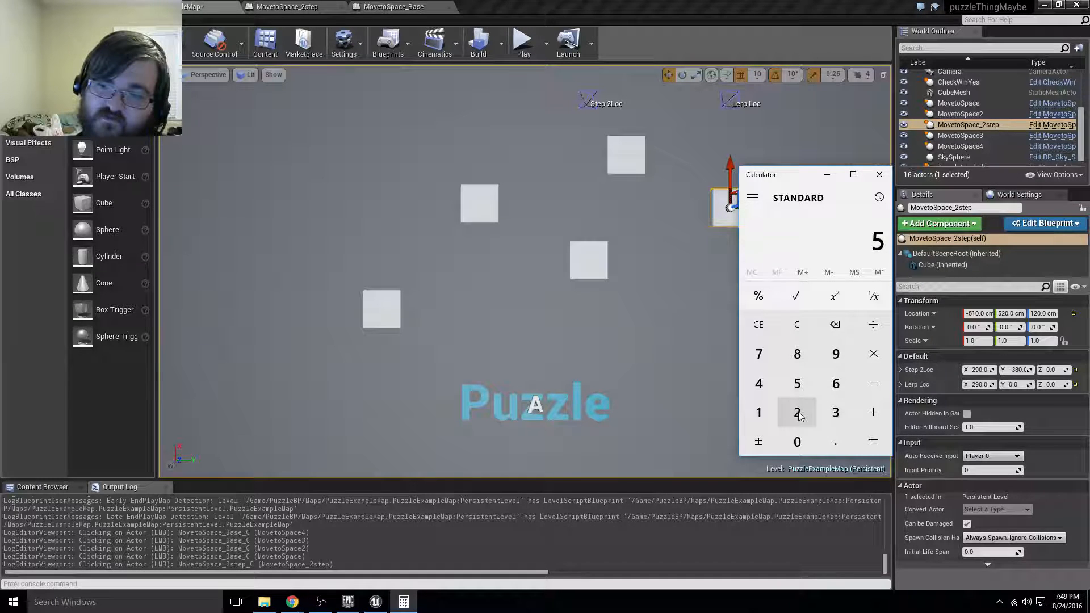
left_click(800, 416)
left_click(797, 442)
left_click(873, 384)
left_click(836, 413)
left_click(798, 354)
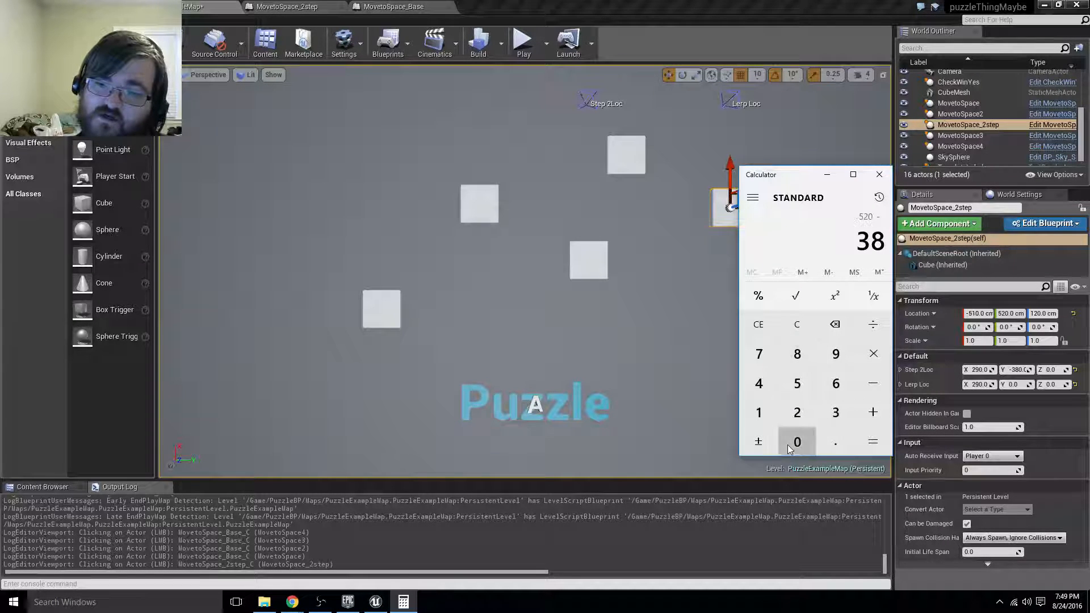
left_click(797, 442)
left_click(873, 443)
left_click(879, 175)
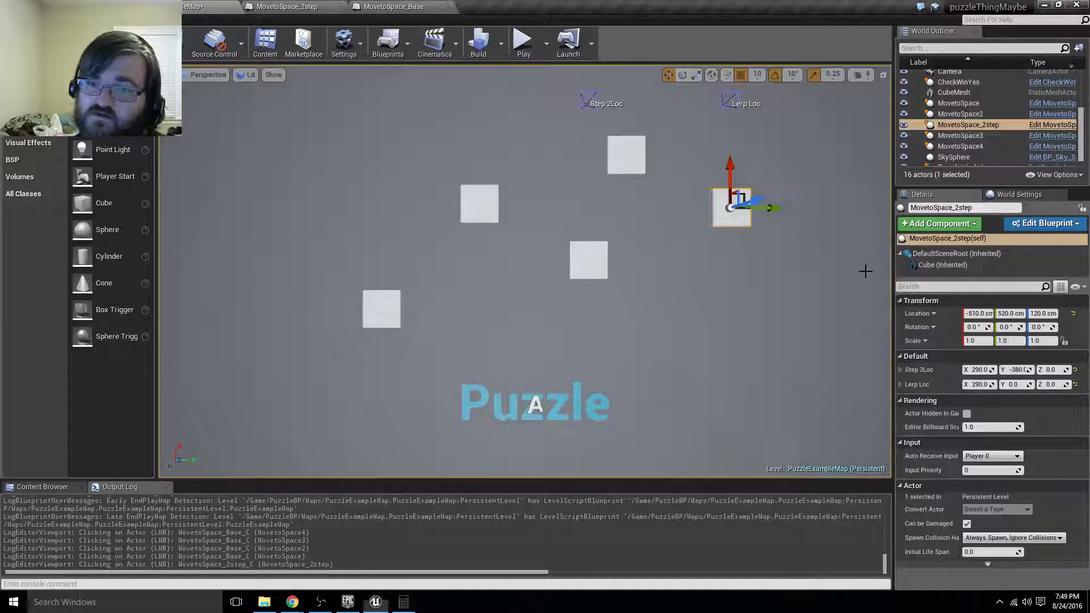
Recheck the cubes' Y locations and Lerp Loc targets in the level against the calculated final position.
left_click(628, 148)
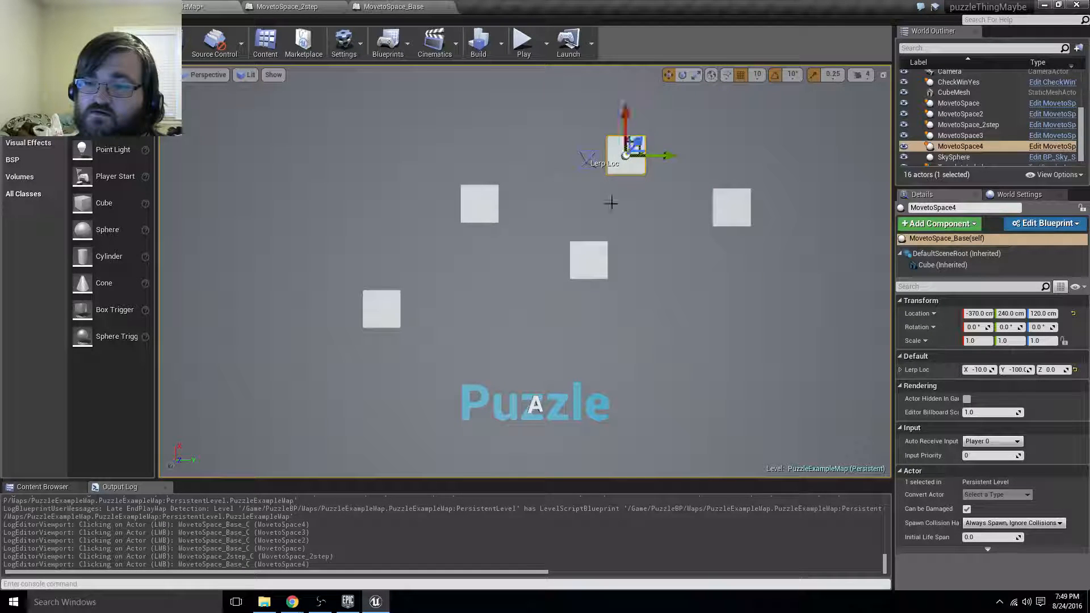
left_click(579, 259)
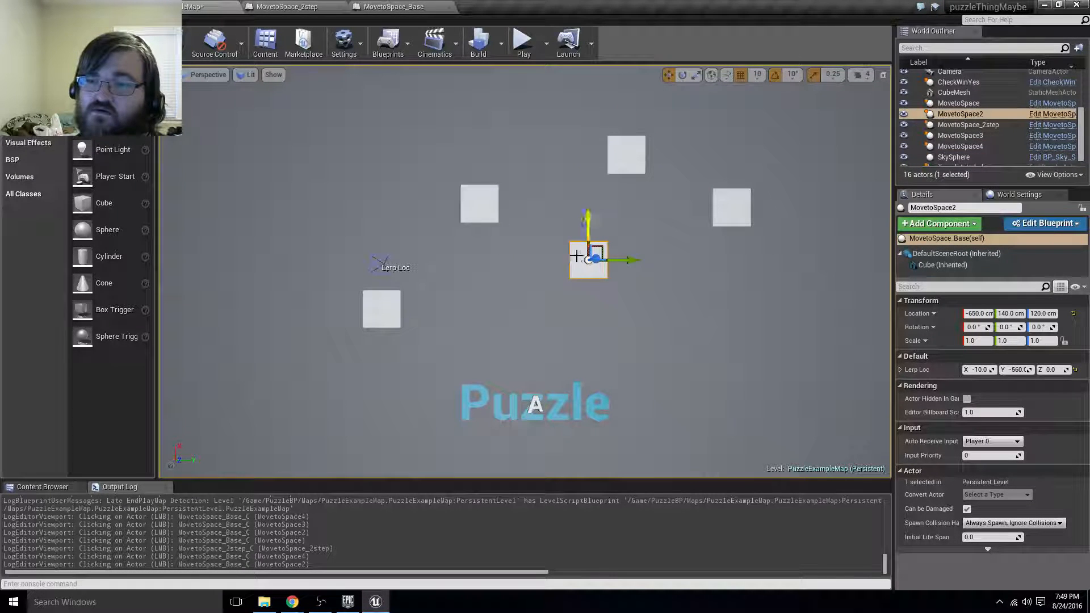
left_click(481, 193)
left_click(428, 308)
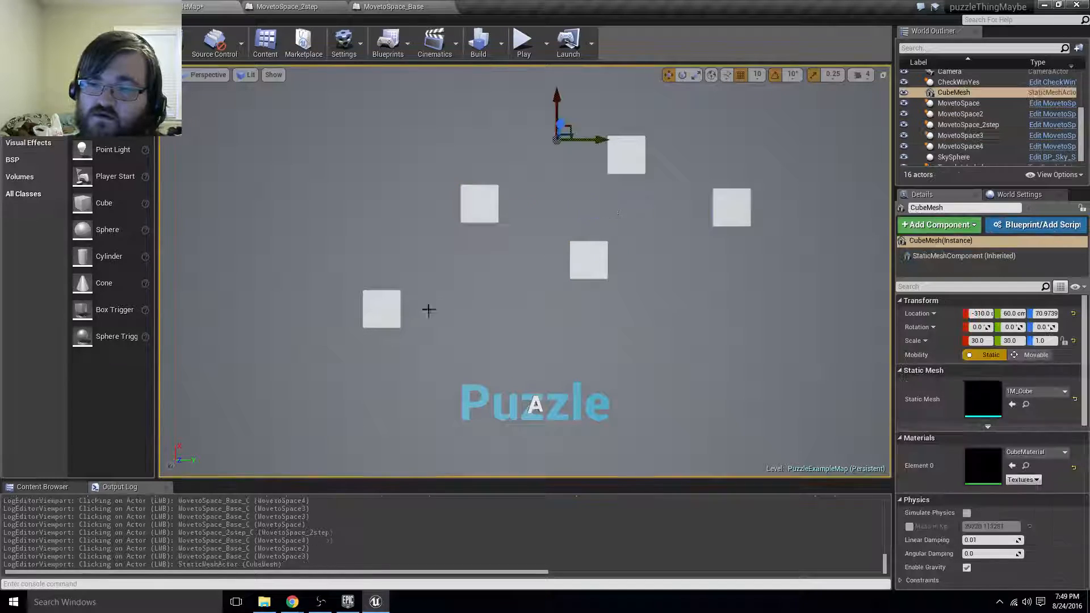
left_click(378, 309)
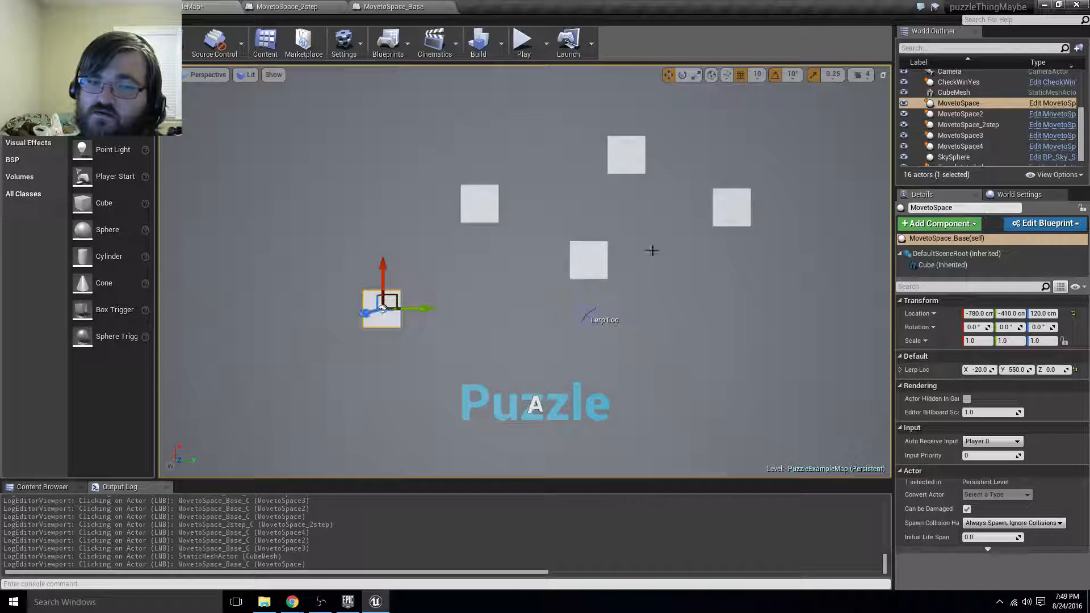
left_click(720, 215)
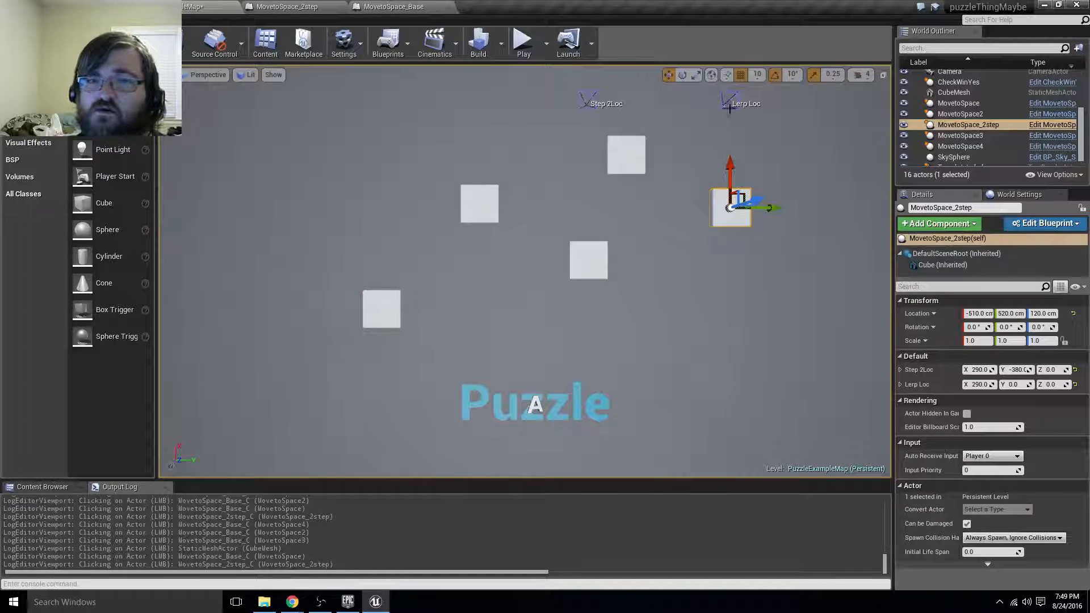
Play-test the level again, moving the two-step cube through both targets and the misplaced cubes into the column, and stop the session.
left_click(547, 44)
left_click(524, 43)
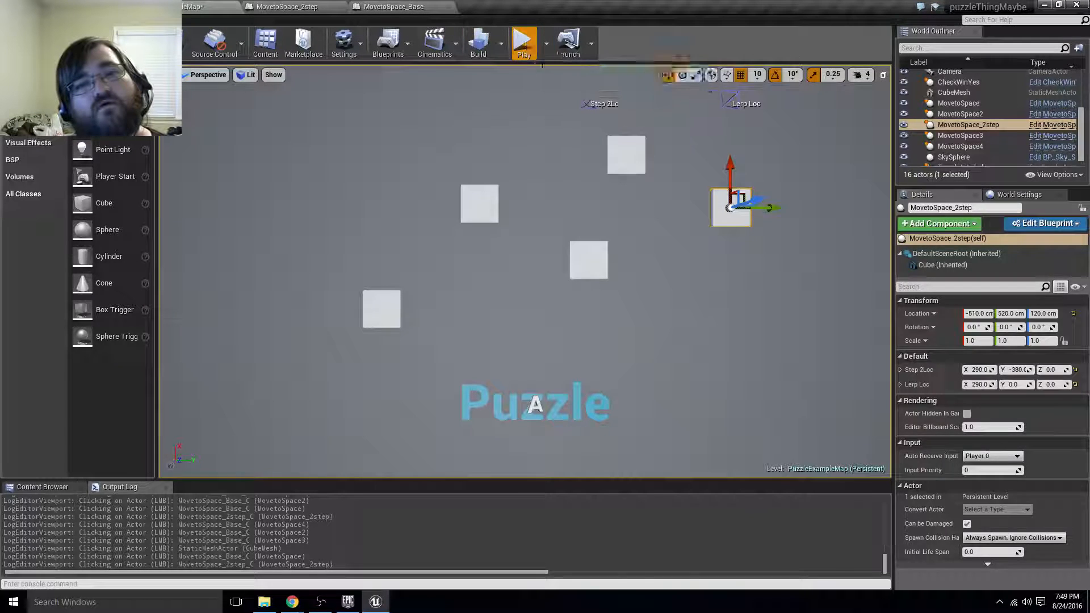
left_click(741, 197)
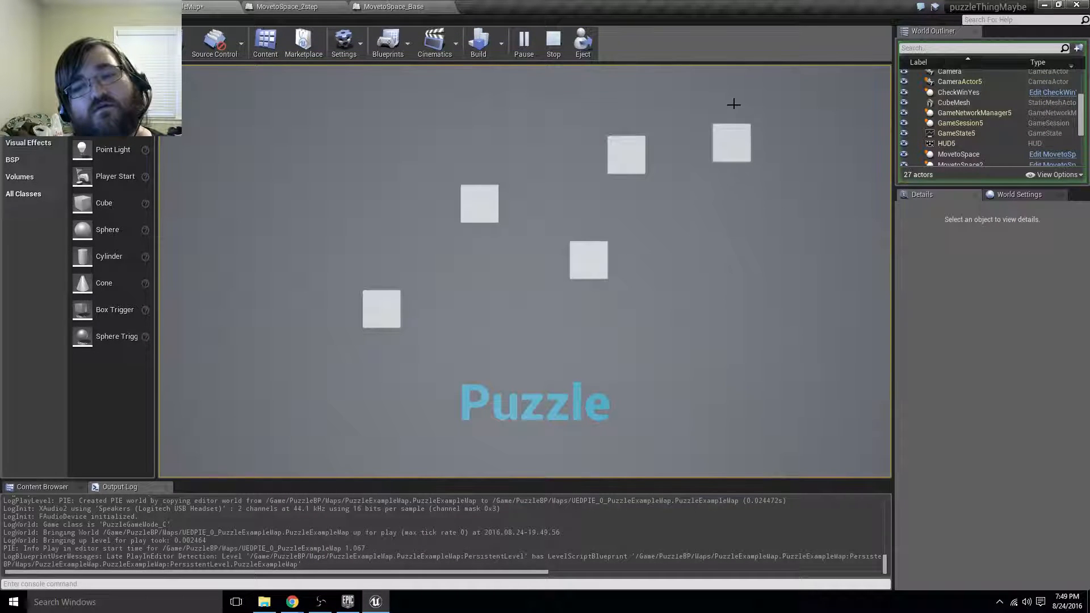
left_click(711, 101)
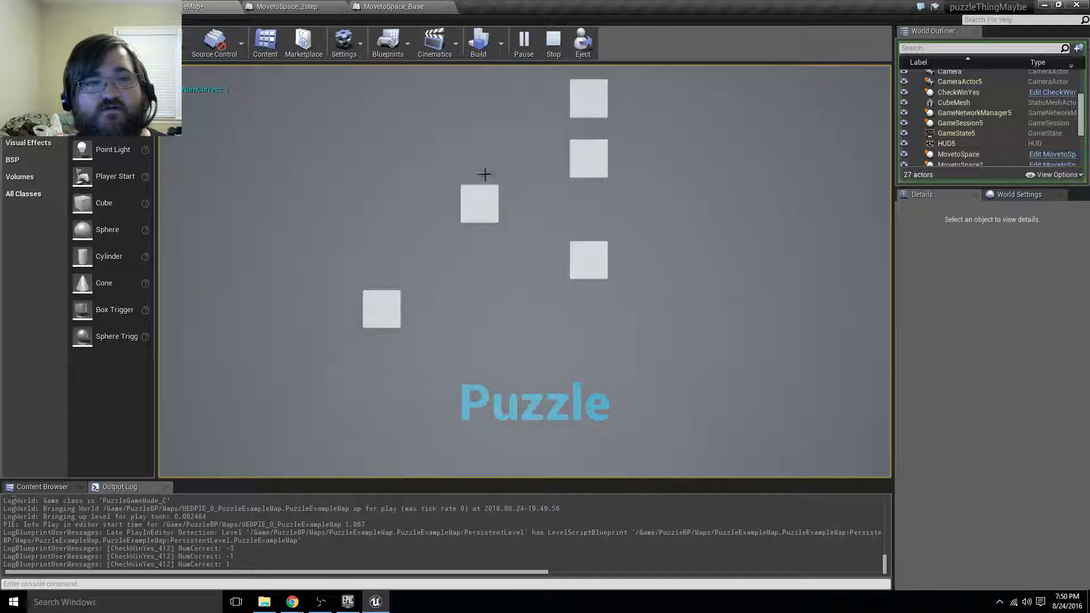
left_click(389, 321)
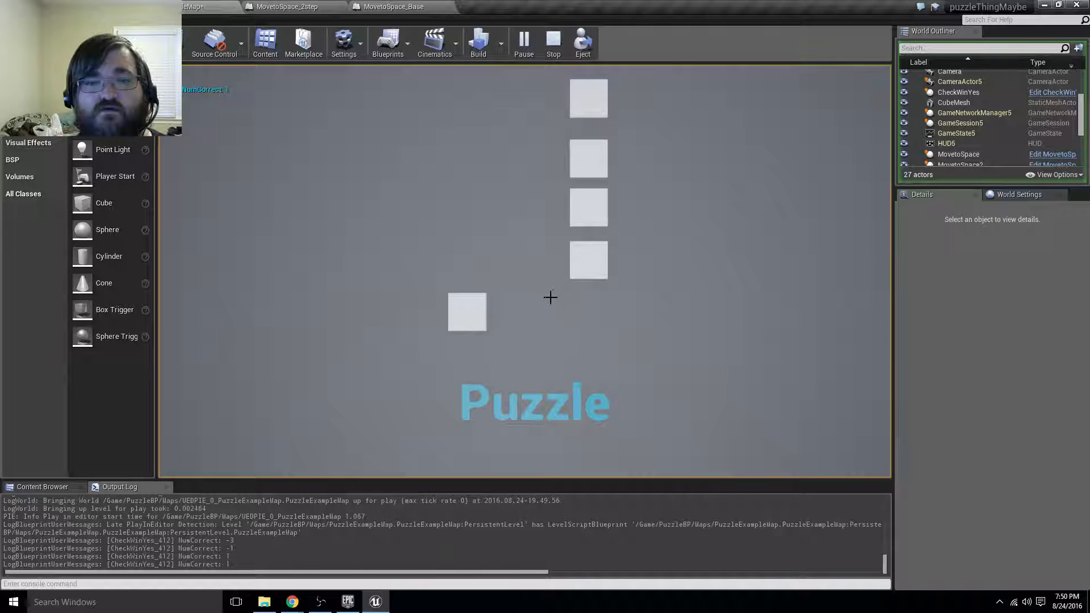
left_click(554, 40)
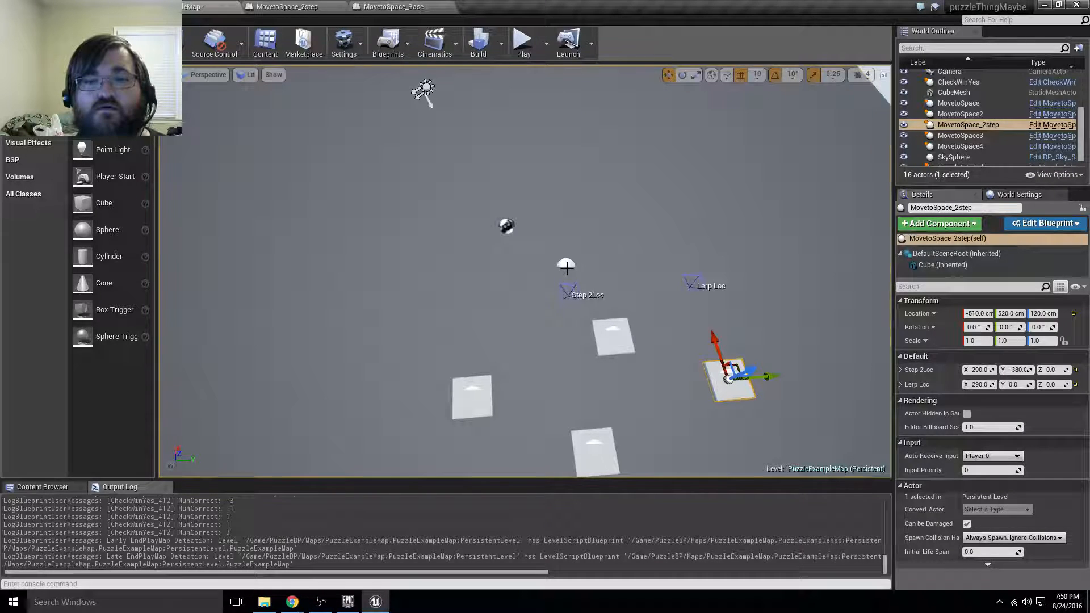
Select the CheckWinYes actor in the level and check the MovetoSpace_Base Event Graph.
left_click(567, 263)
left_click(570, 260)
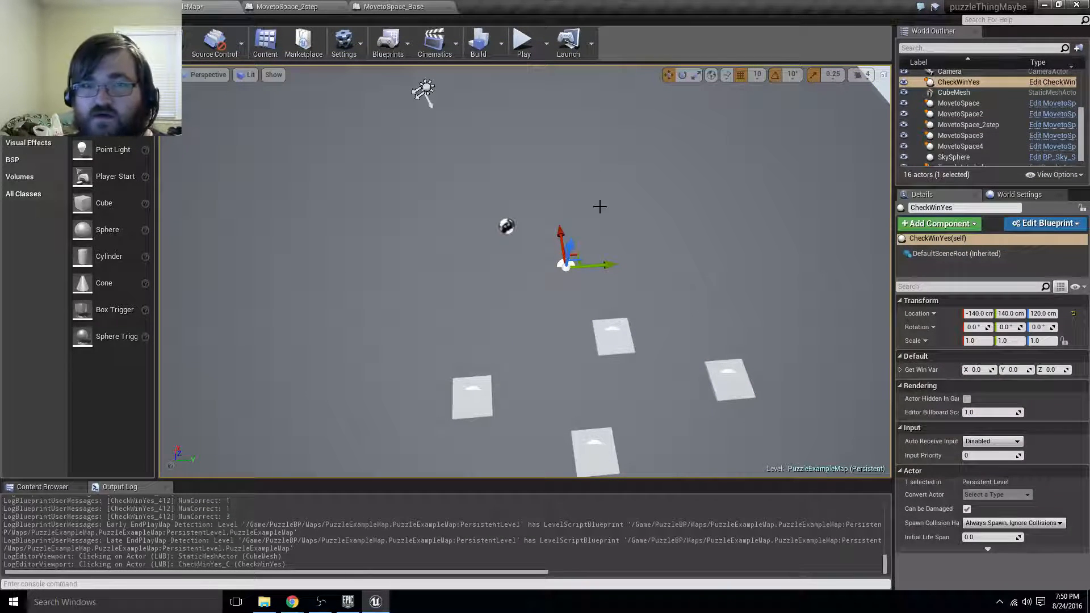
left_click(341, 7)
left_click(370, 7)
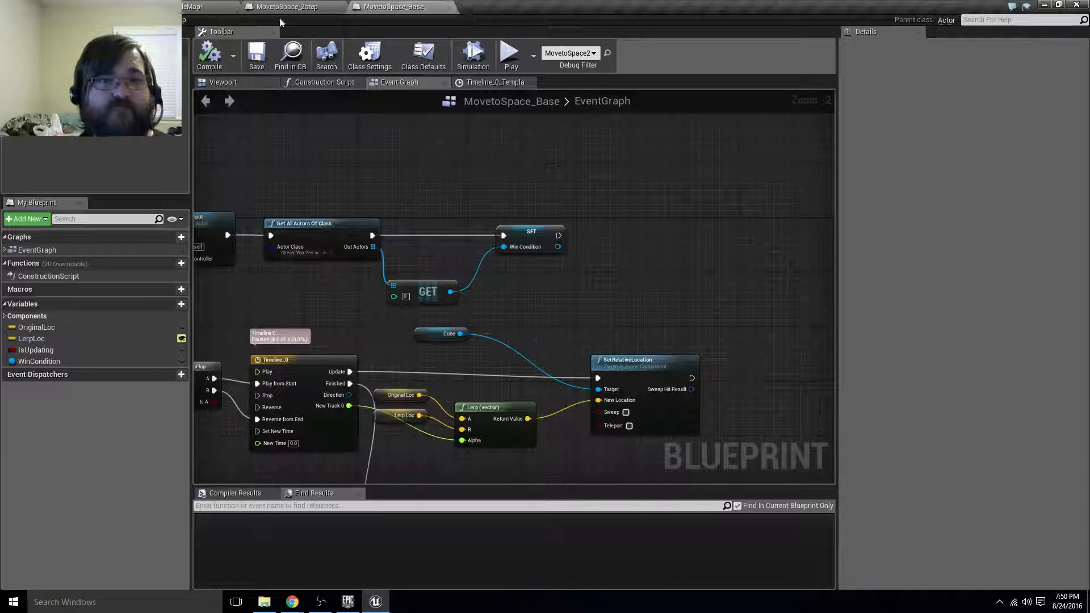
left_click(191, 7)
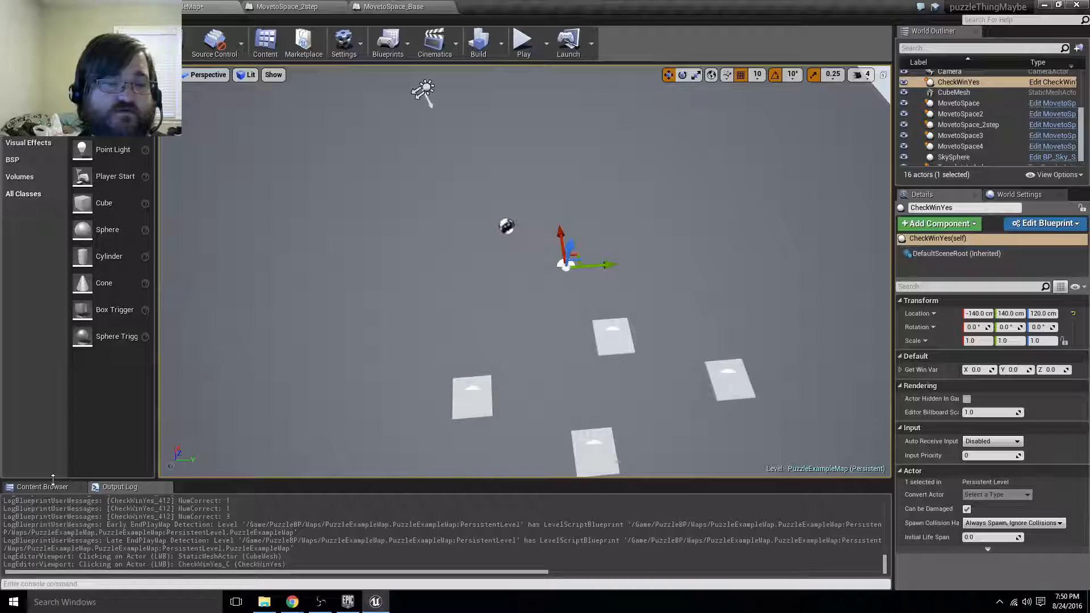
Enlarge the Content Browser, open the CheckWinYes blueprint from the Blueprints folder and inspect the location comparison in its Event Graph.
left_click(51, 486)
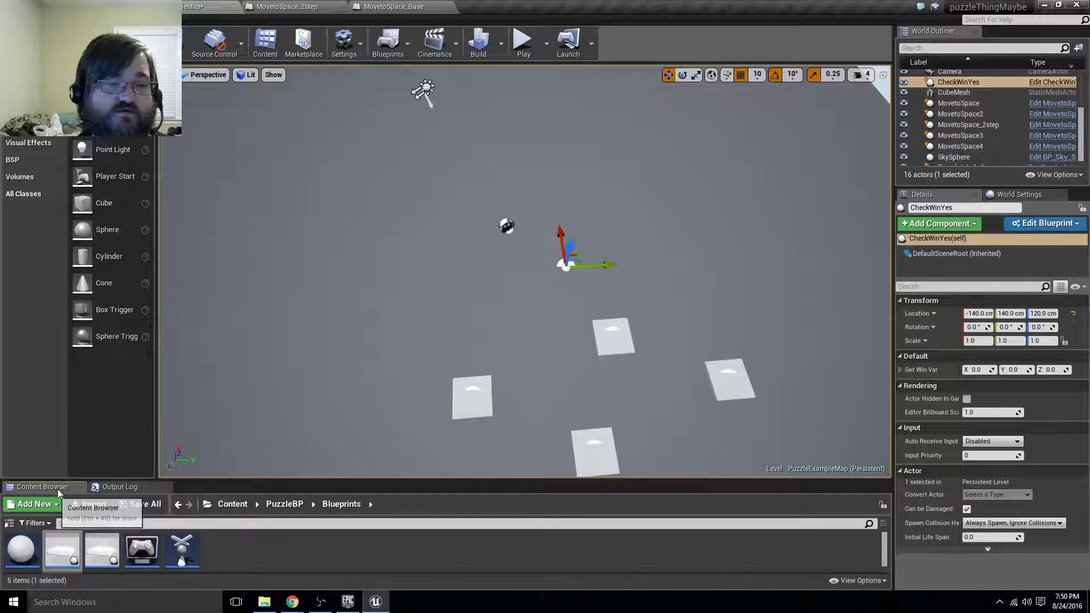
left_click_drag(208, 481, 237, 239)
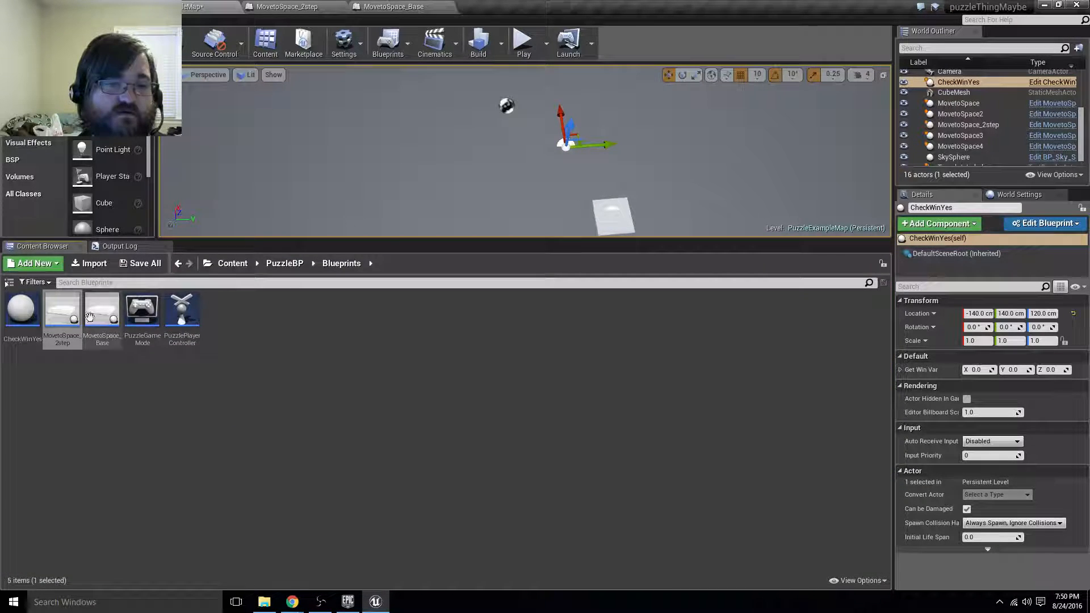
left_click(25, 321)
double_click(25, 321)
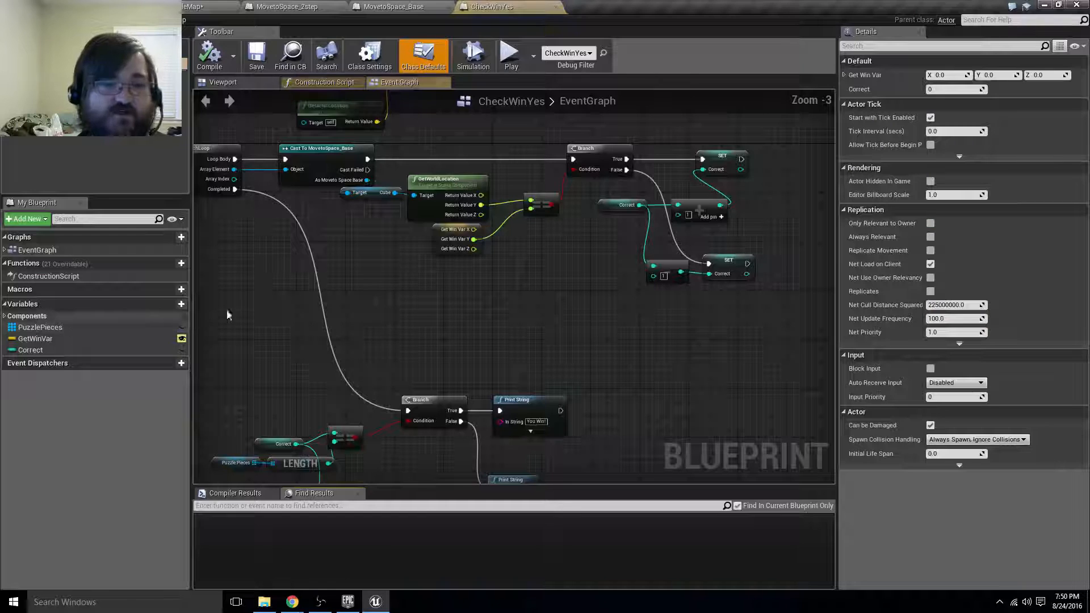
left_click(413, 230)
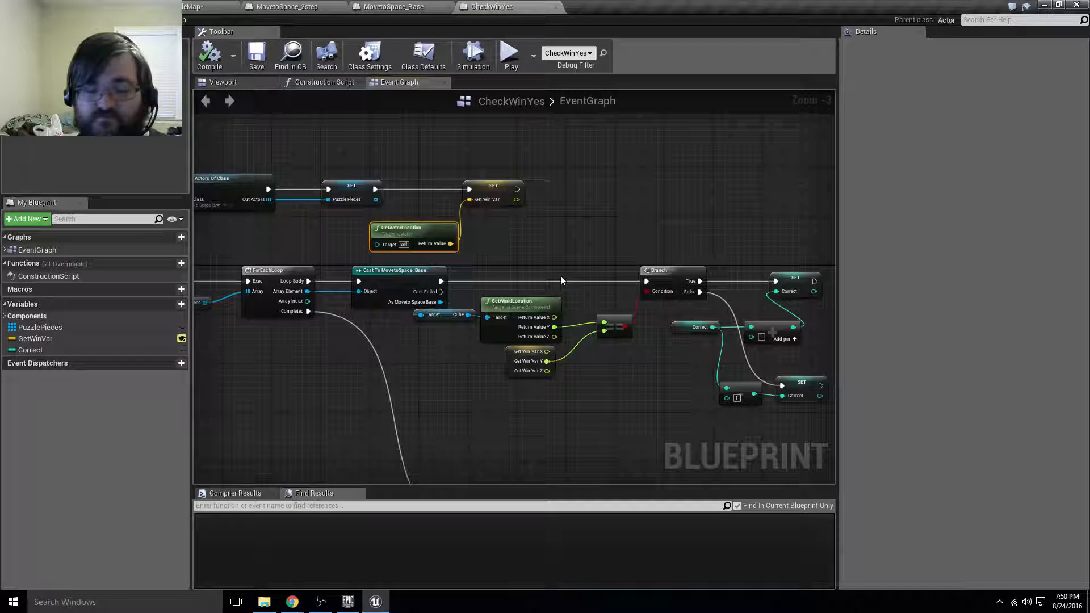
Delete the GetActorLocation node and the Set GetWinVar node it feeds from the Event Graph.
key("Delete")
left_click(506, 187)
right_click_drag(534, 224, 473, 183)
left_click(468, 312)
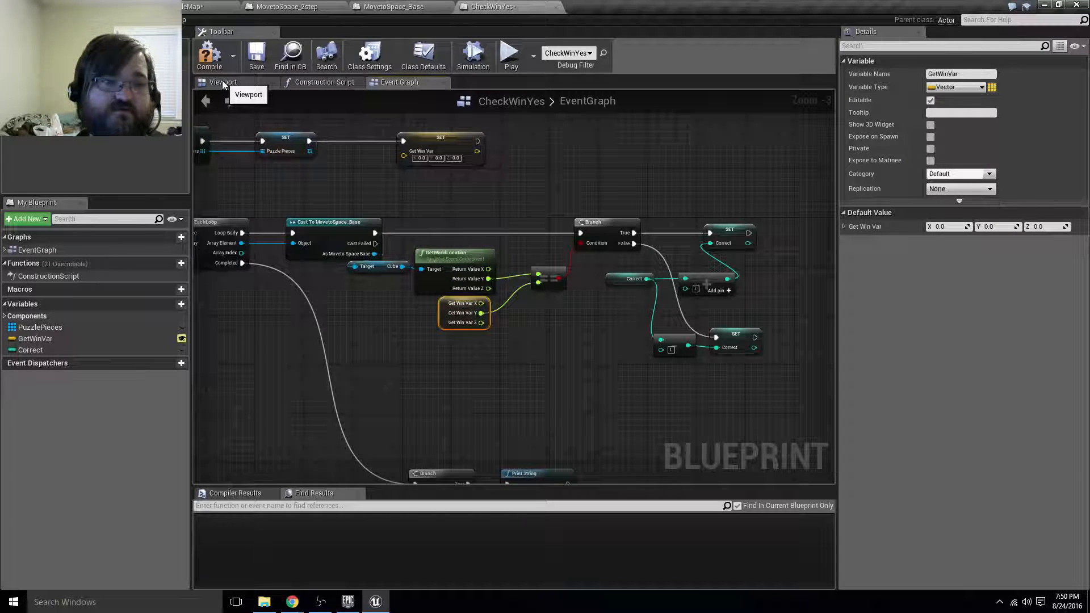
right_click_drag(450, 175, 497, 237)
right_click_drag(435, 249, 499, 243)
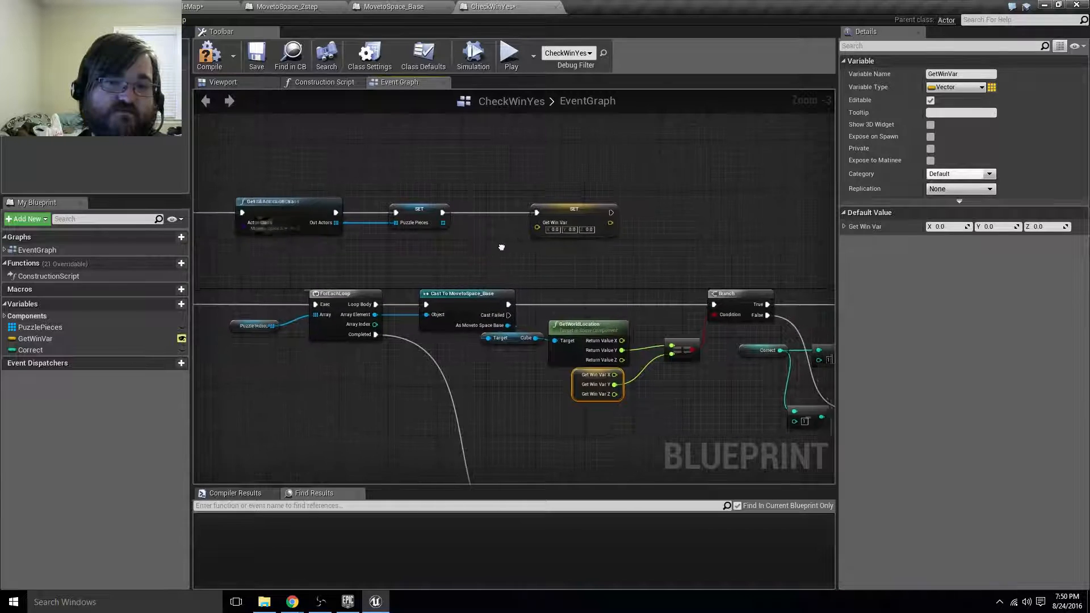
left_click(575, 218)
key("Delete")
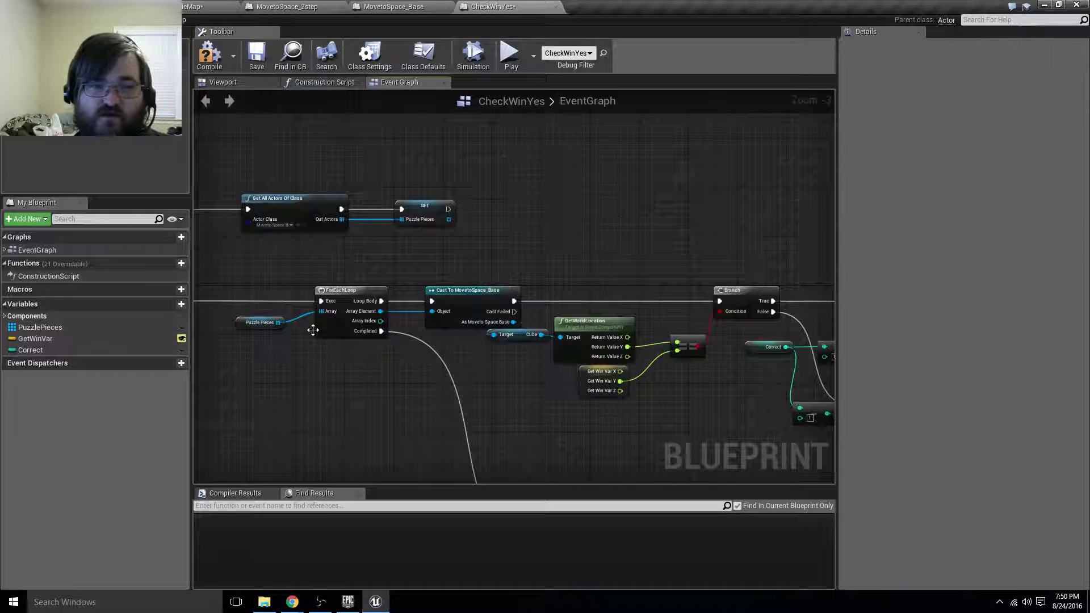
Delete the GetWinVar variable from the blueprint, including its remaining use in the graph.
left_click(35, 338)
key("Delete")
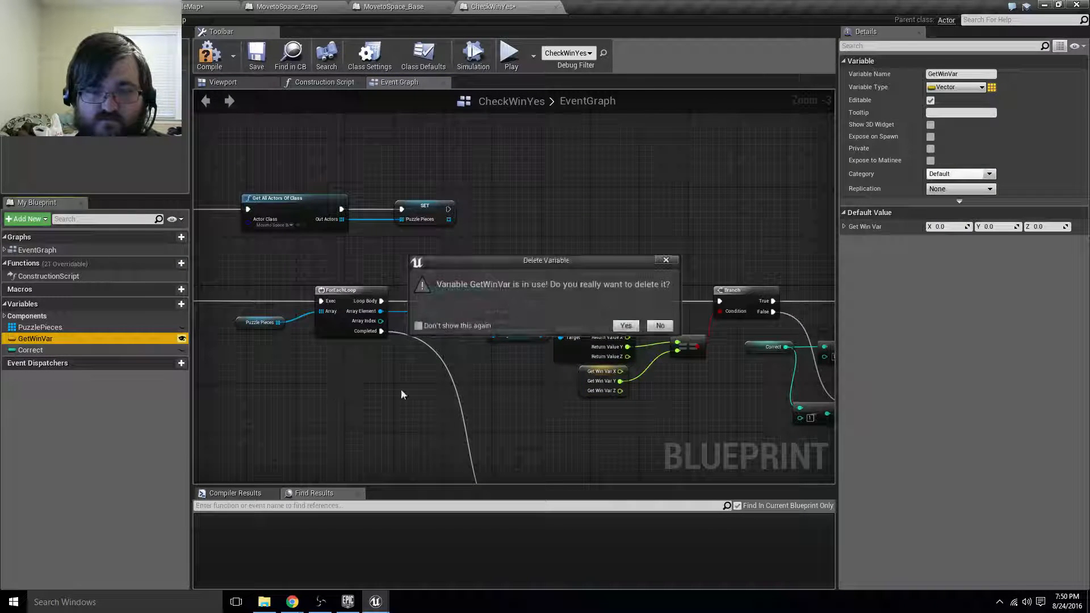
left_click(626, 325)
Add a GetActorLocation node targeting self below the GetWorldLocation node.
right_click_drag(520, 419, 481, 336)
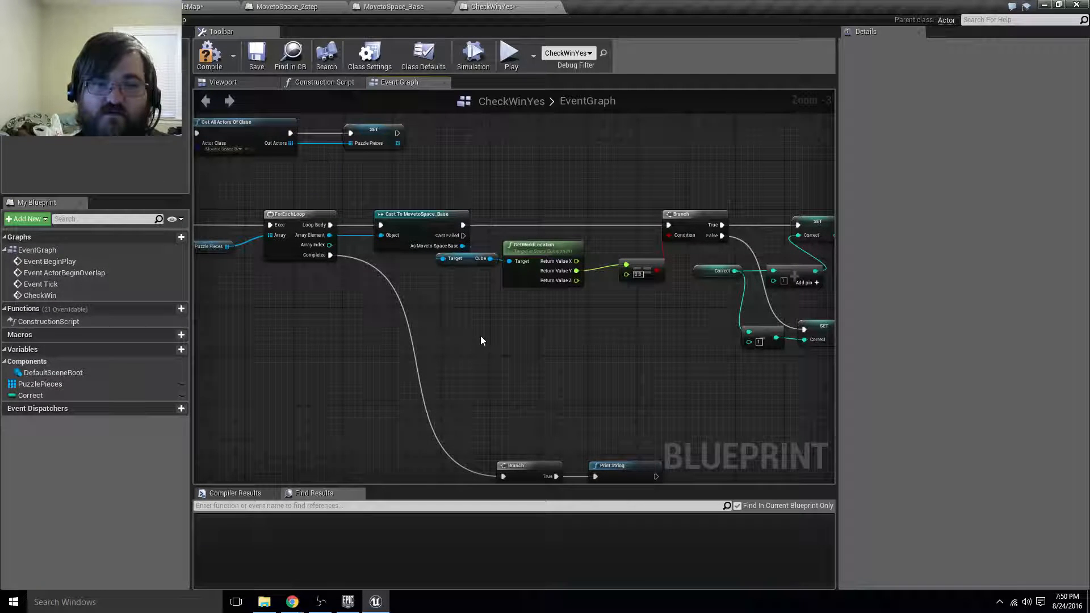
right_click(495, 334)
type("get actor location")
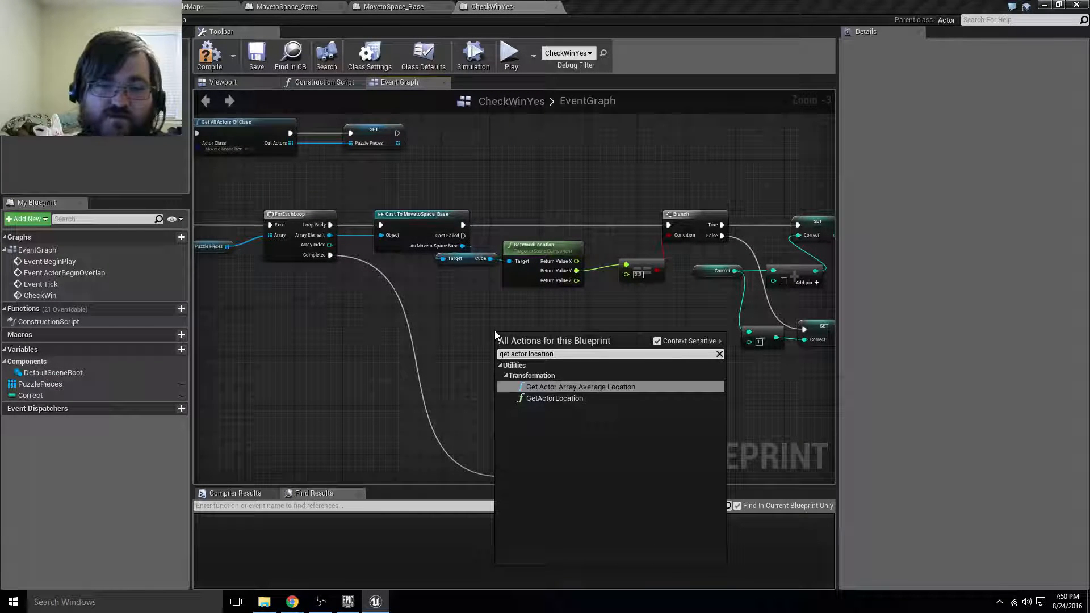
key("Down")
key("Return")
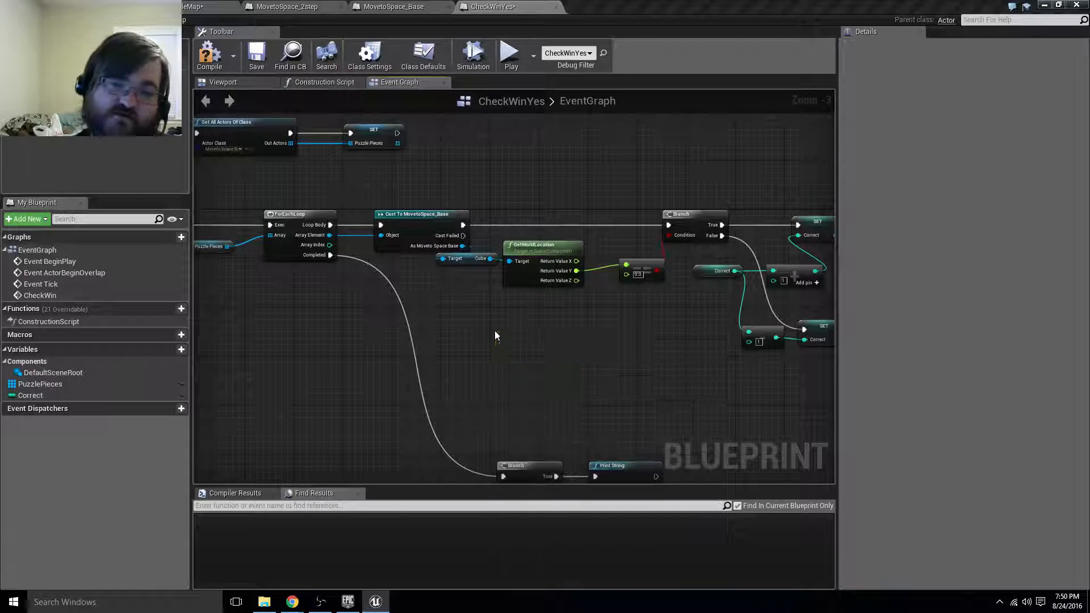
Split GetActorLocation's return value and connect its Y component to the second input of the equality comparison.
right_click(579, 357)
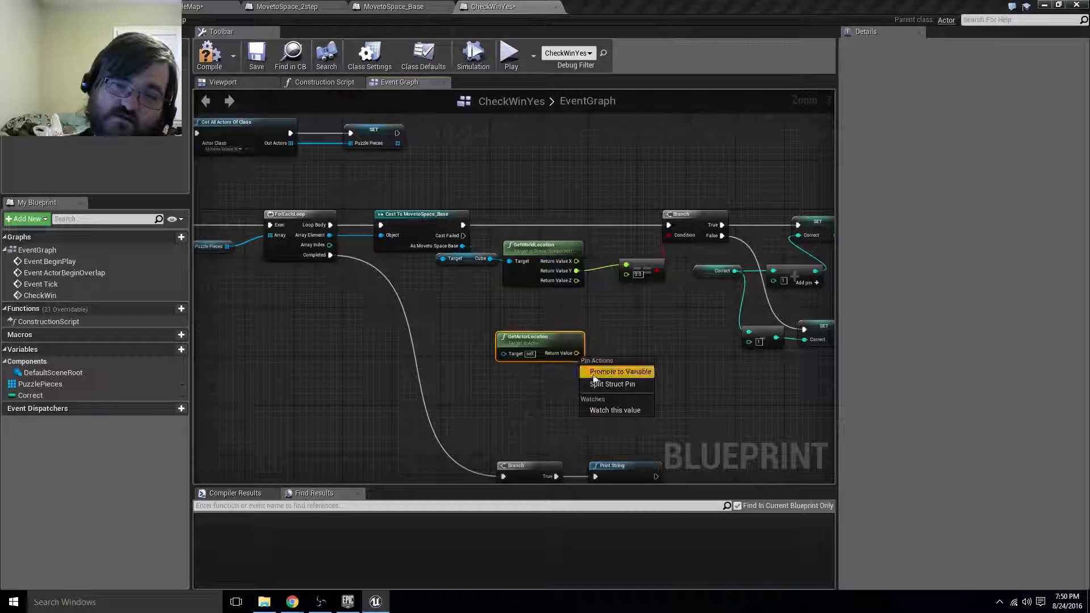
left_click(603, 382)
left_click_drag(581, 363, 635, 274)
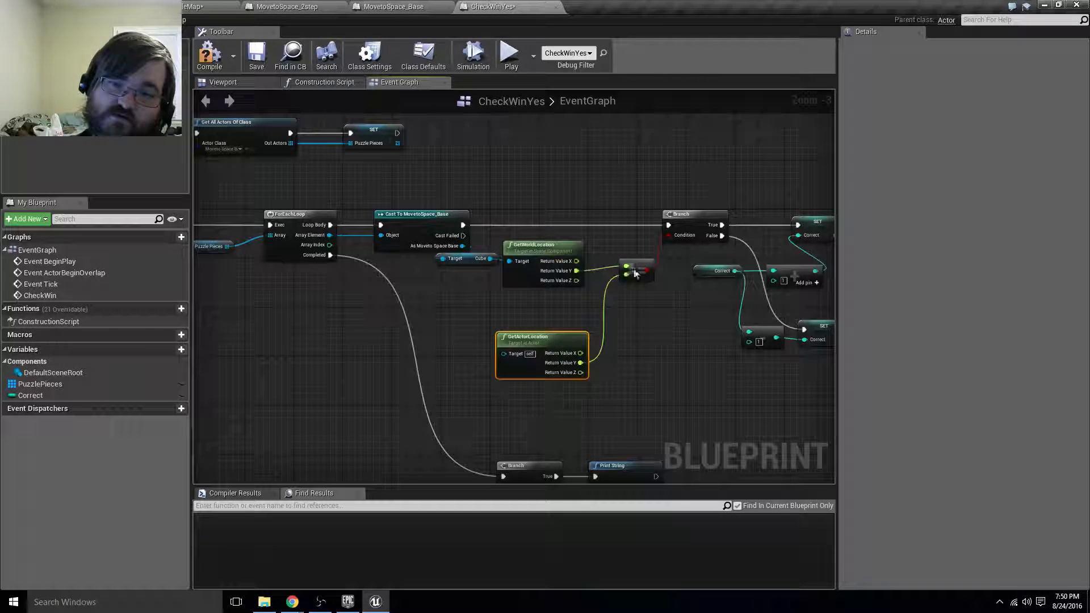
left_click_drag(527, 337, 516, 311)
Try a Nearly Equal (transform) node on the cube's world location Y value, remove it and search the equality comparisons again.
right_click_drag(584, 337, 525, 399)
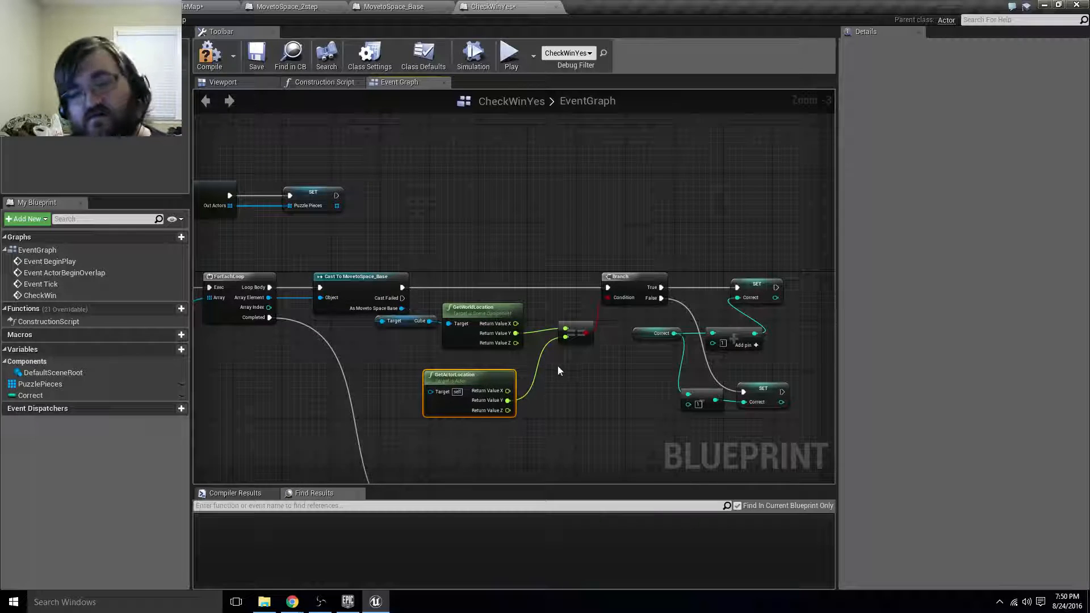
left_click_drag(516, 334, 548, 343)
type("==")
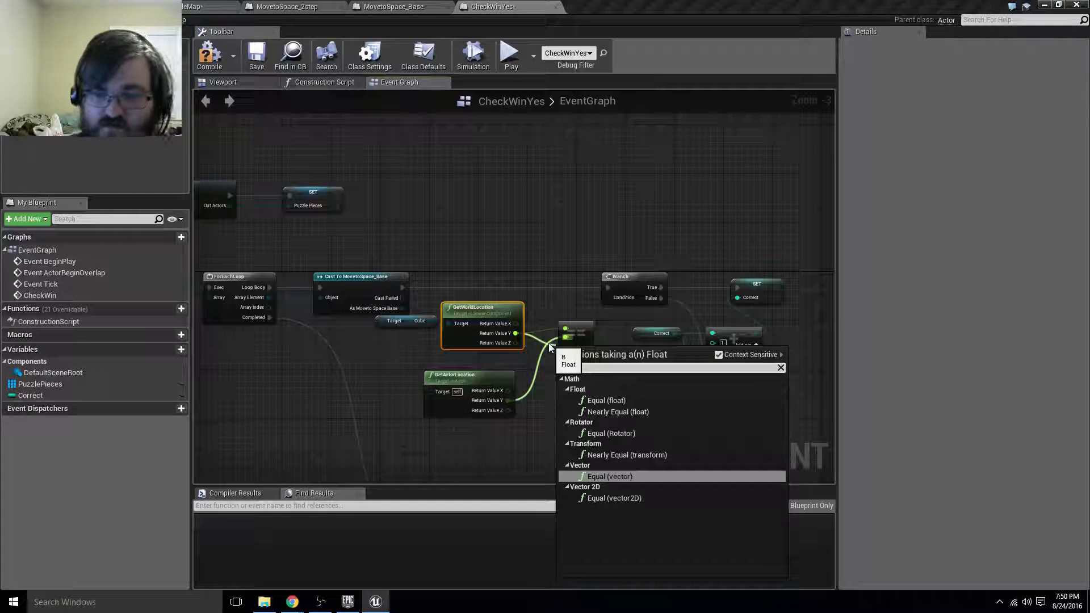
key("Up")
key("Return")
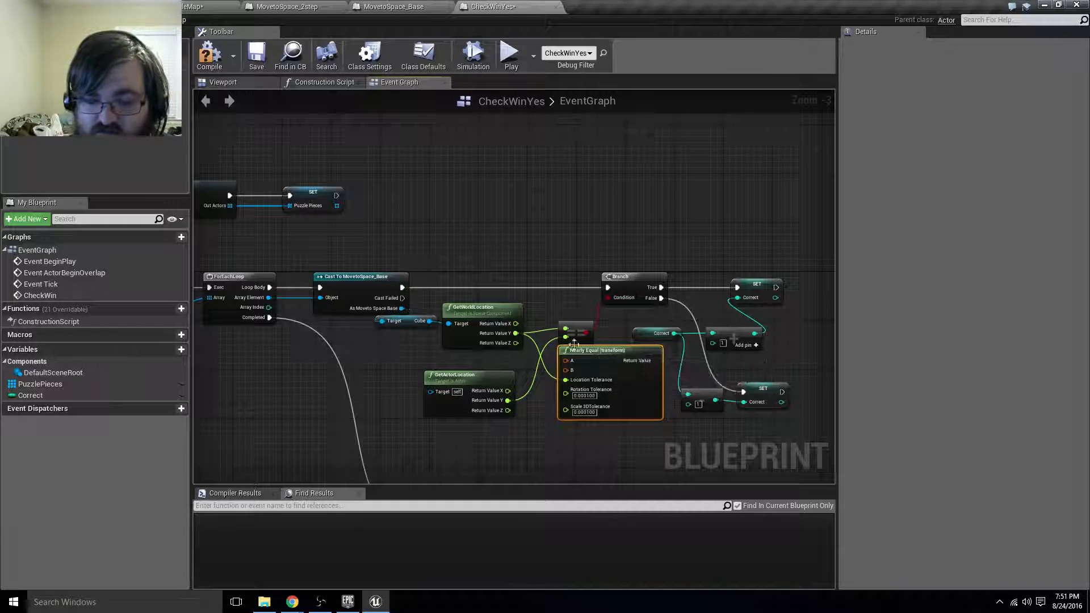
key("Delete")
left_click_drag(515, 333, 554, 380)
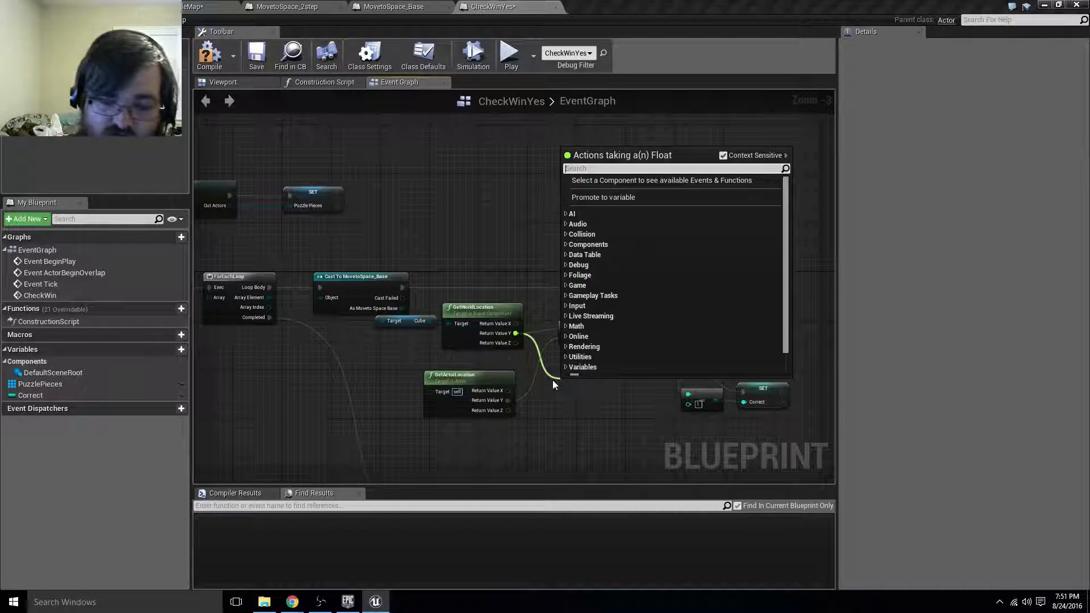
type("==")
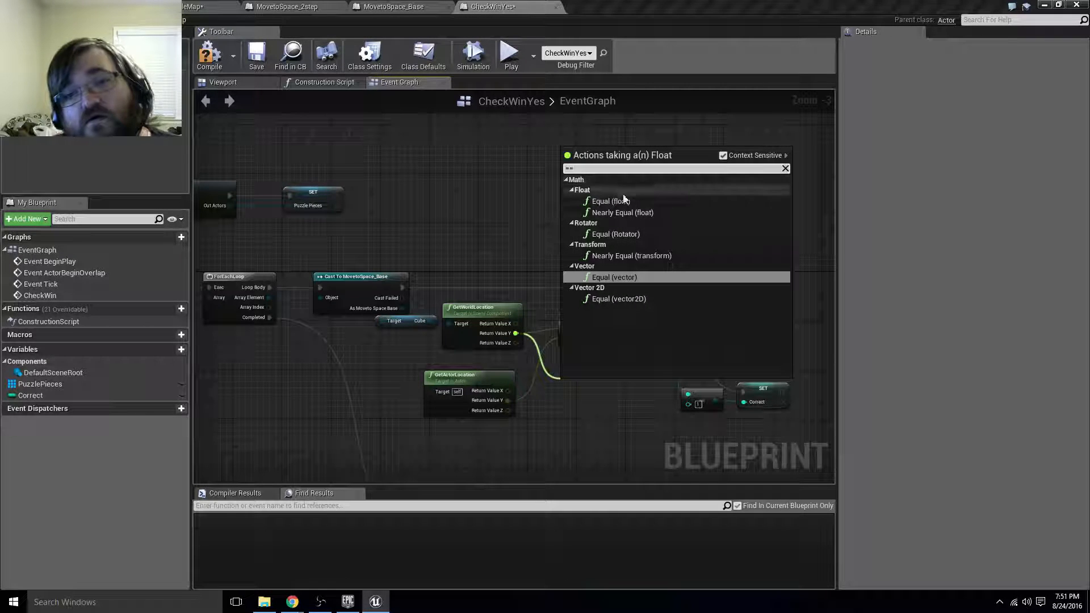
left_click(556, 271)
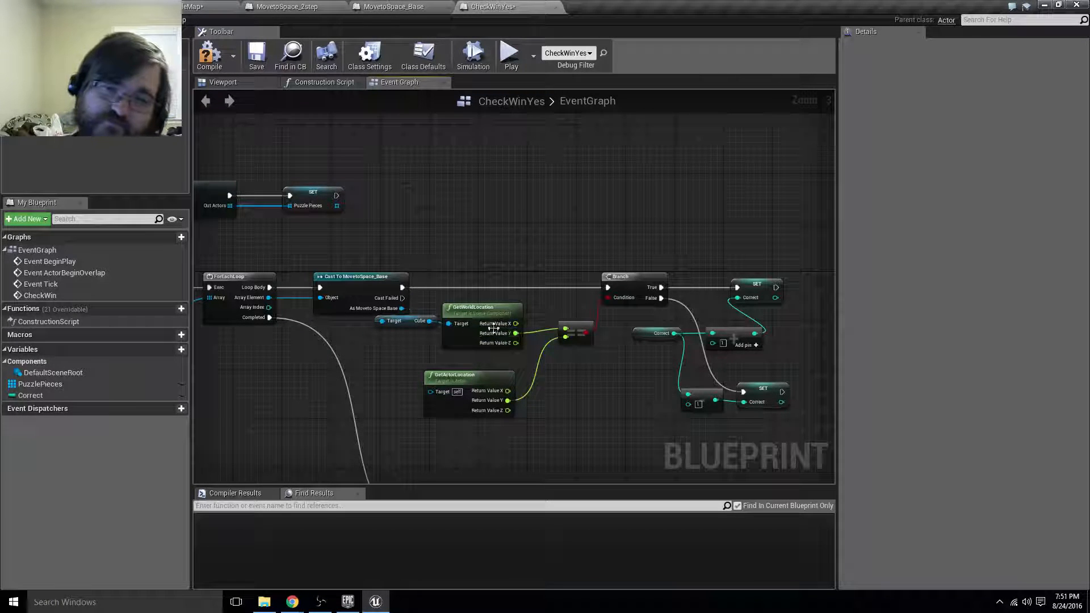
Search the actions for "within" and "range", and try an InRange (float) node on the cube's world location Y value.
right_click_drag(541, 352, 598, 323)
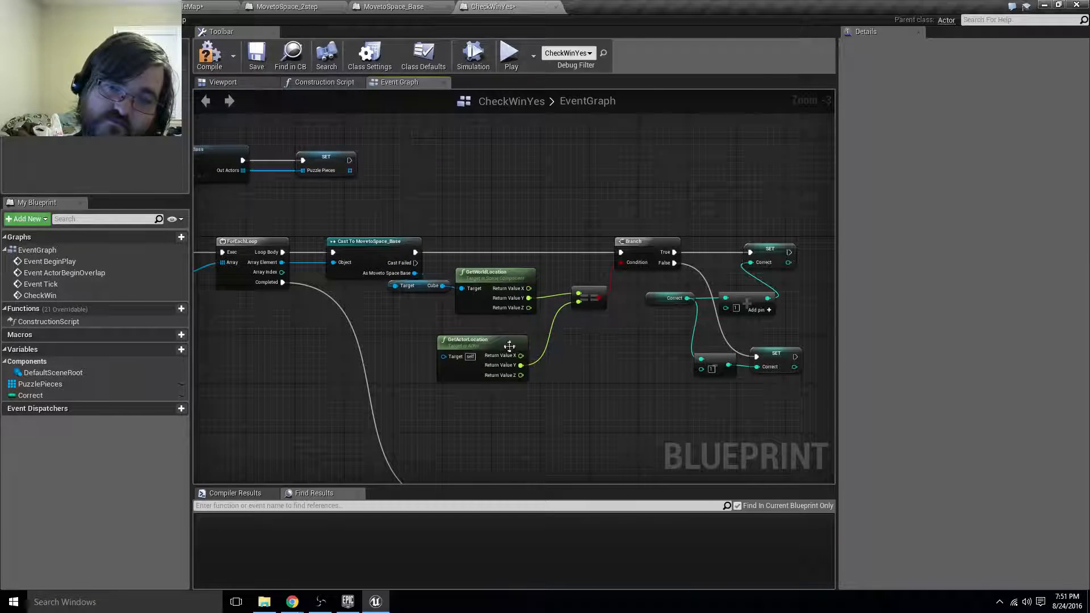
left_click_drag(509, 346, 513, 344)
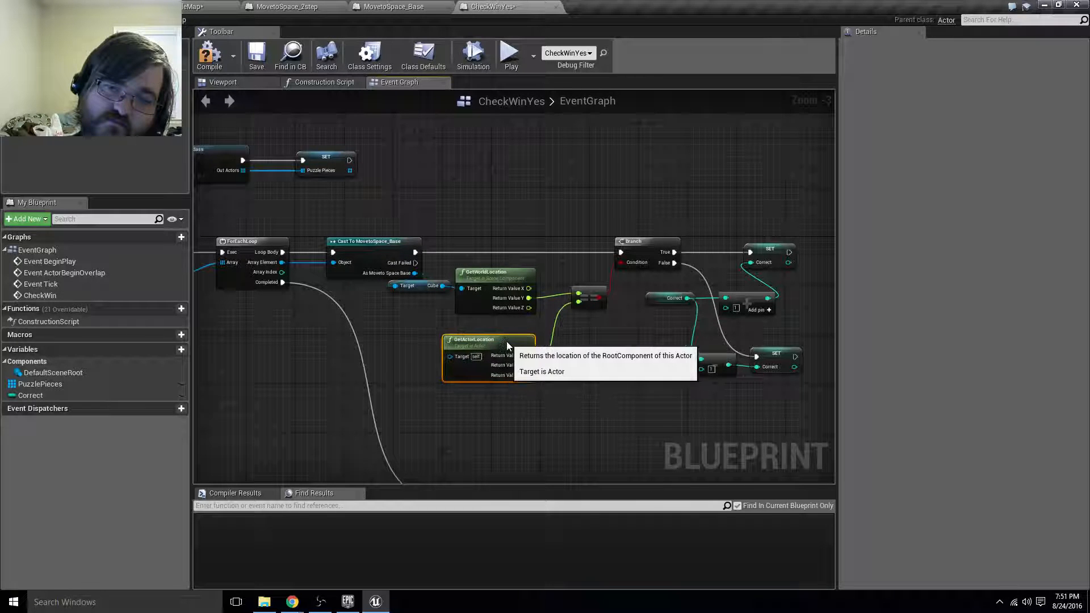
left_click(502, 284)
left_click_drag(529, 298, 545, 324)
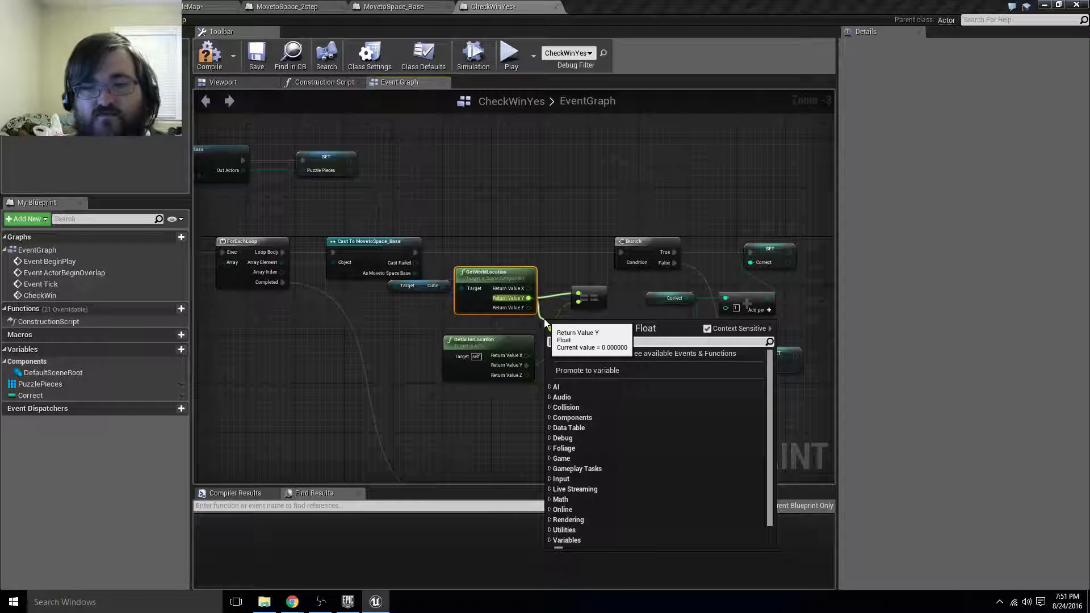
type("within")
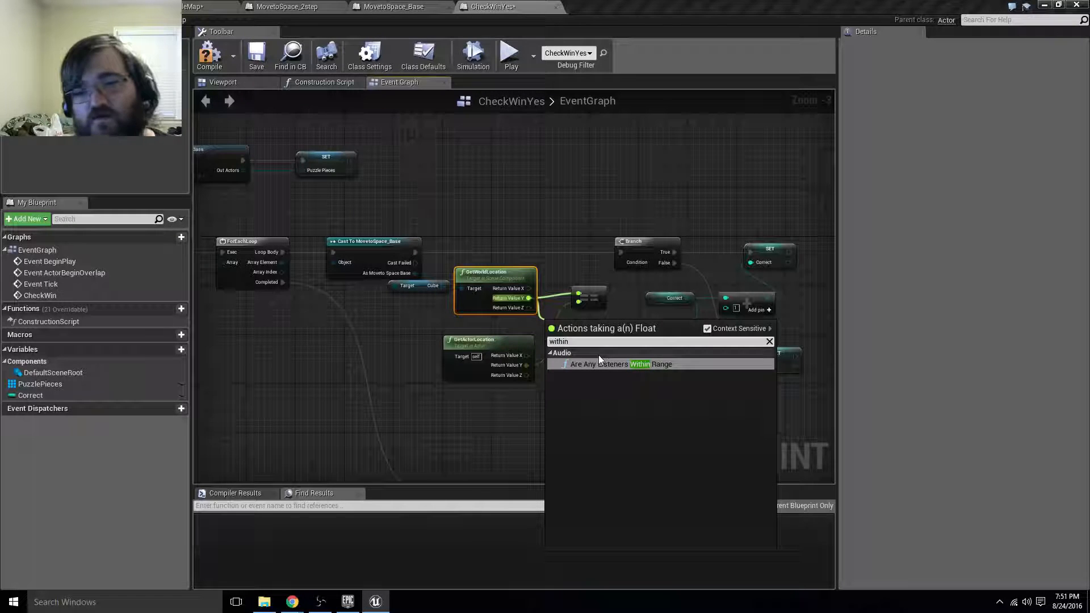
left_click(707, 329)
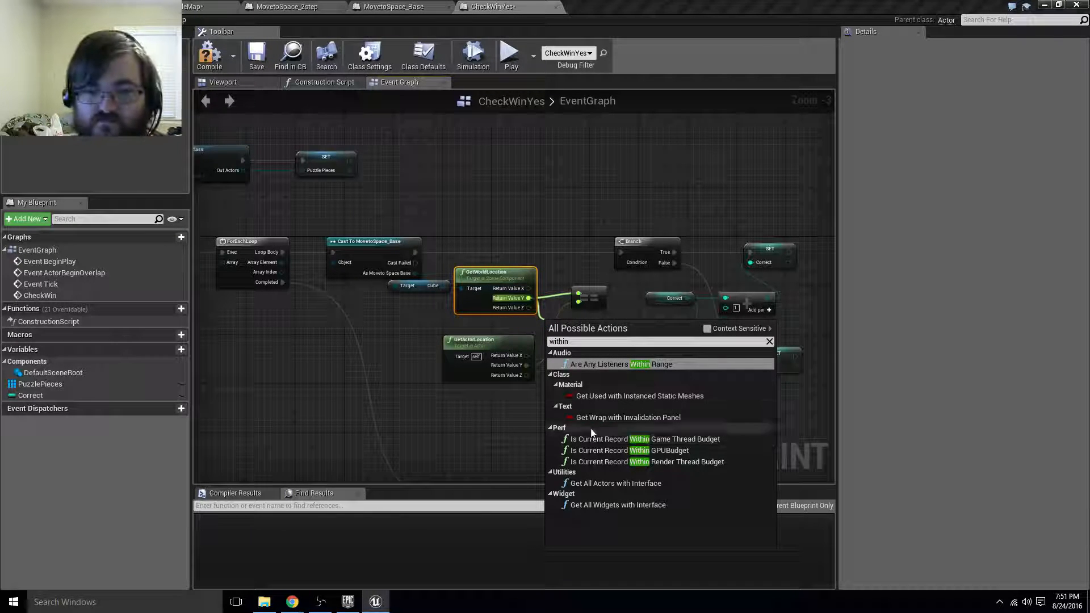
left_click_drag(591, 342, 520, 345)
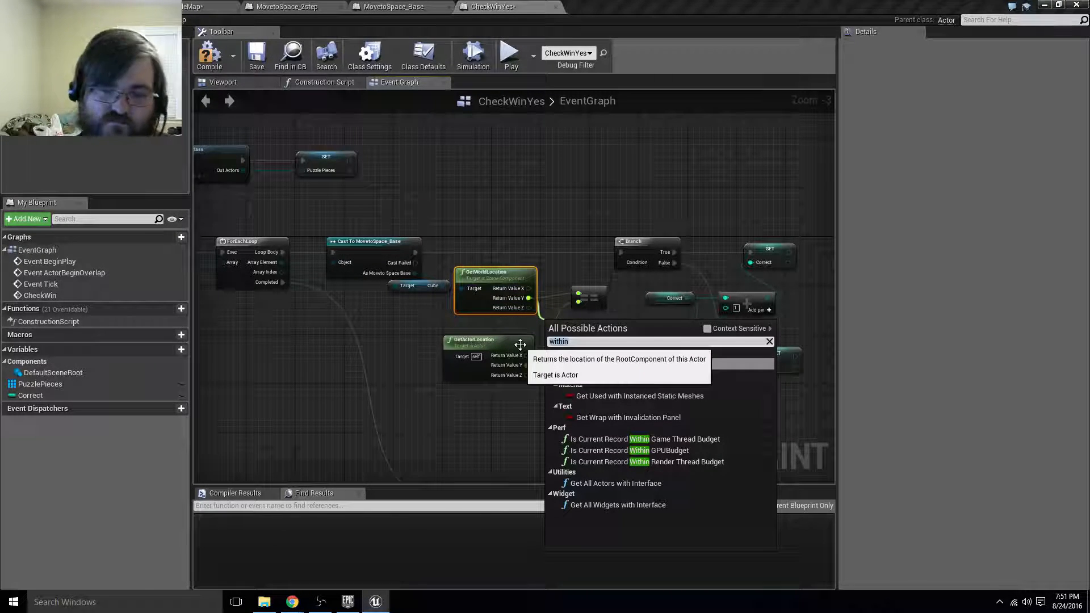
type("range")
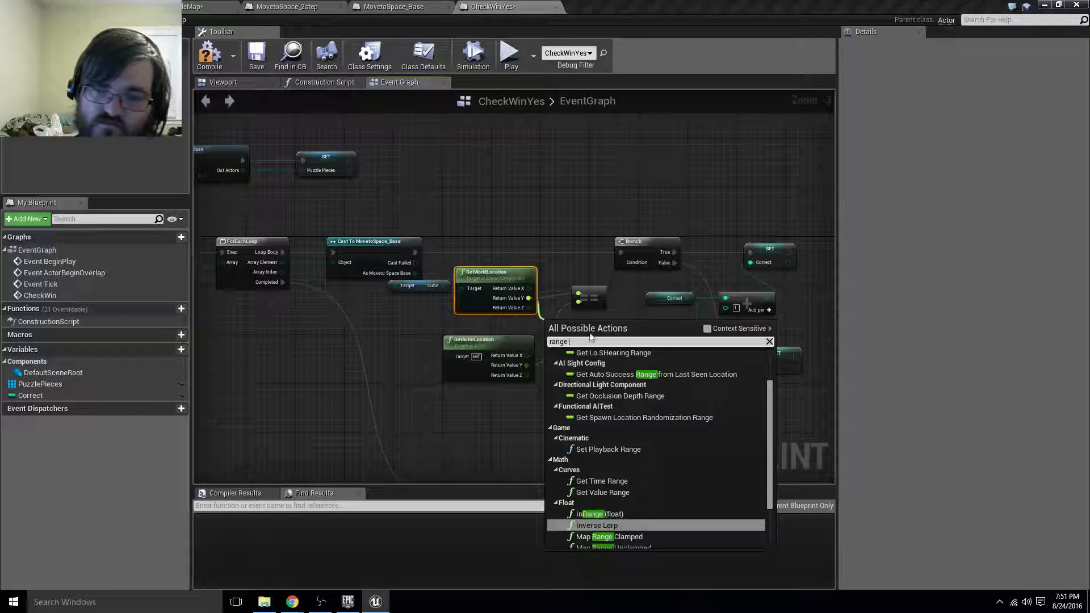
left_click(707, 328)
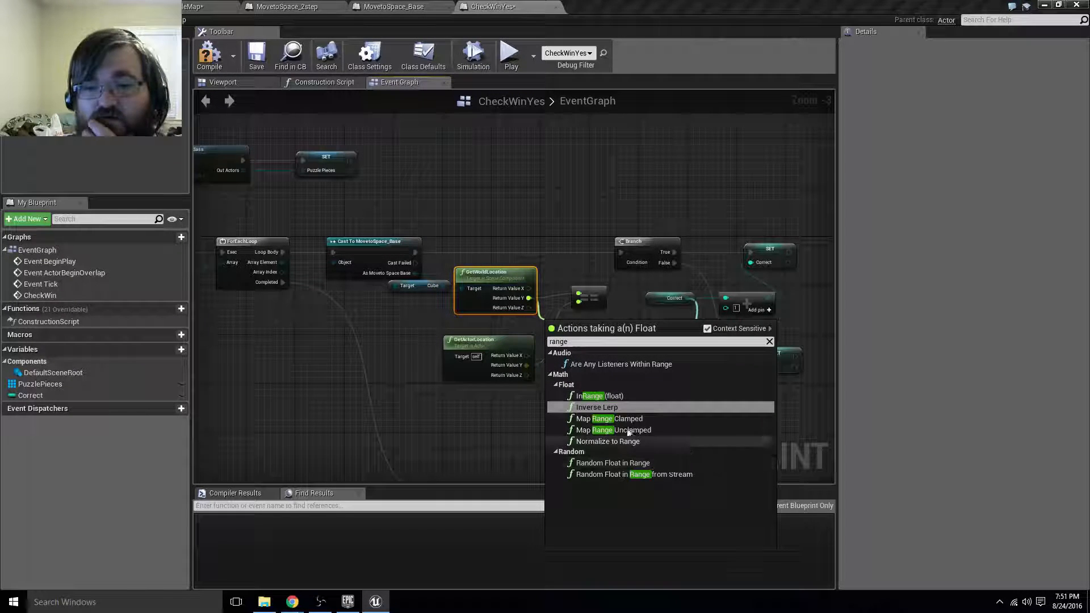
left_click(594, 397)
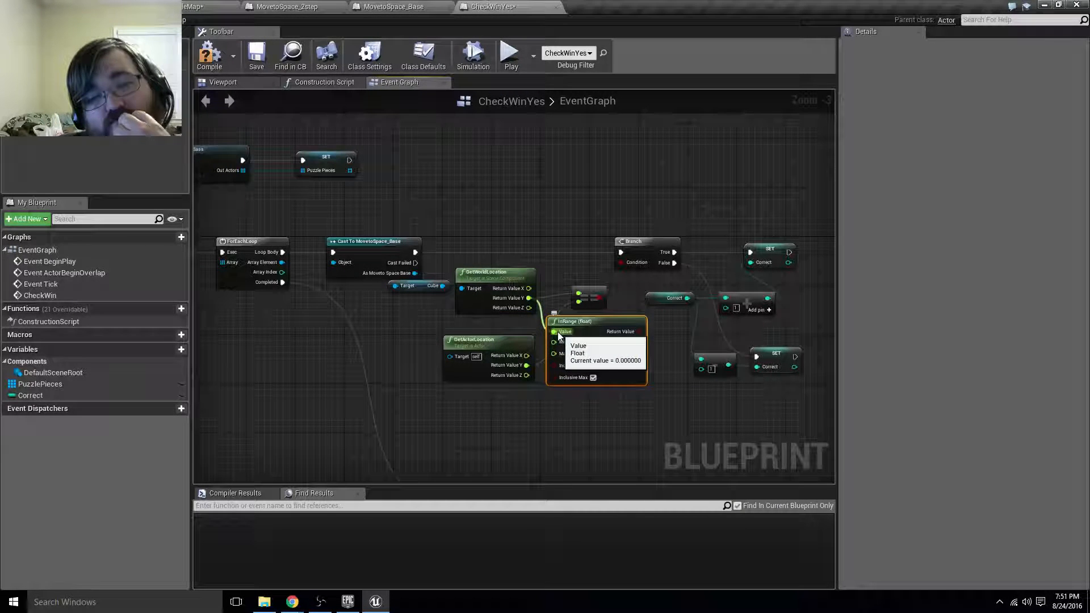
left_click_drag(601, 326, 619, 344)
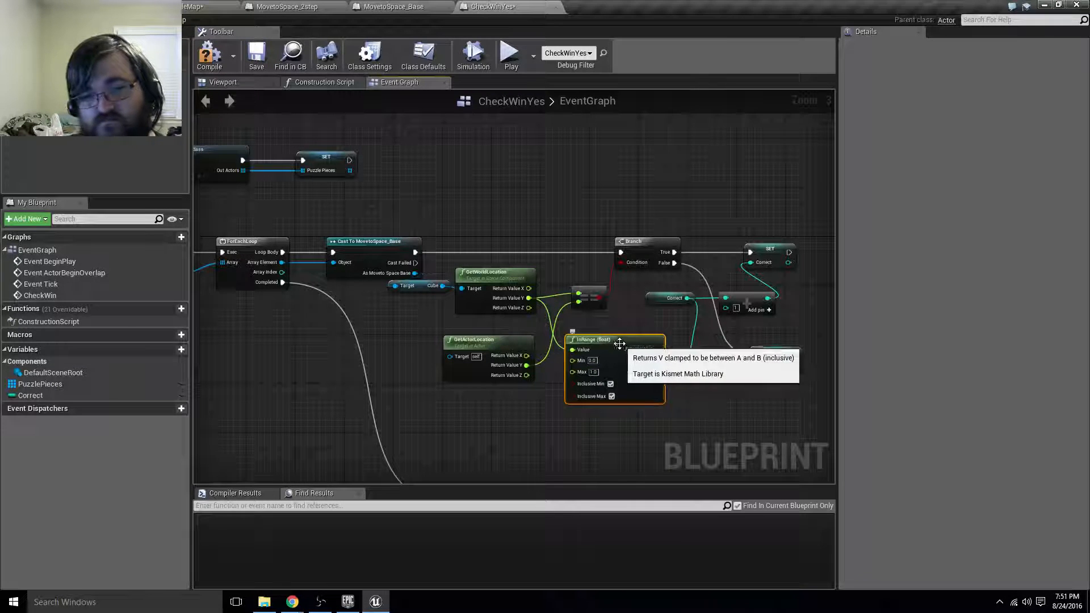
left_click_drag(619, 351, 610, 360)
key("Delete")
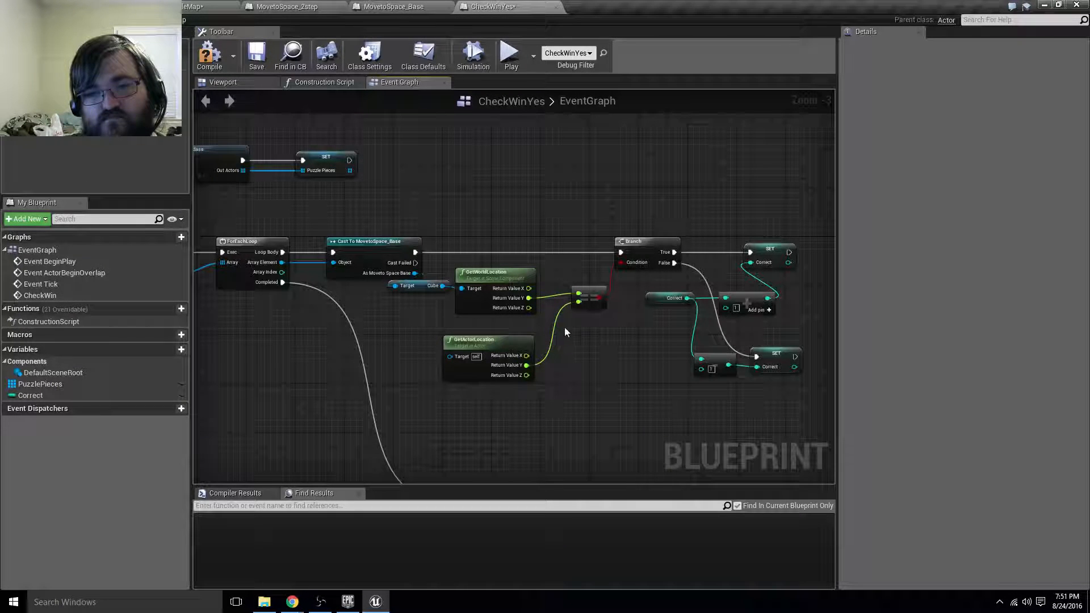
Add an InRange (float) node that takes the cube's world location Y component as its Value.
left_click(525, 343)
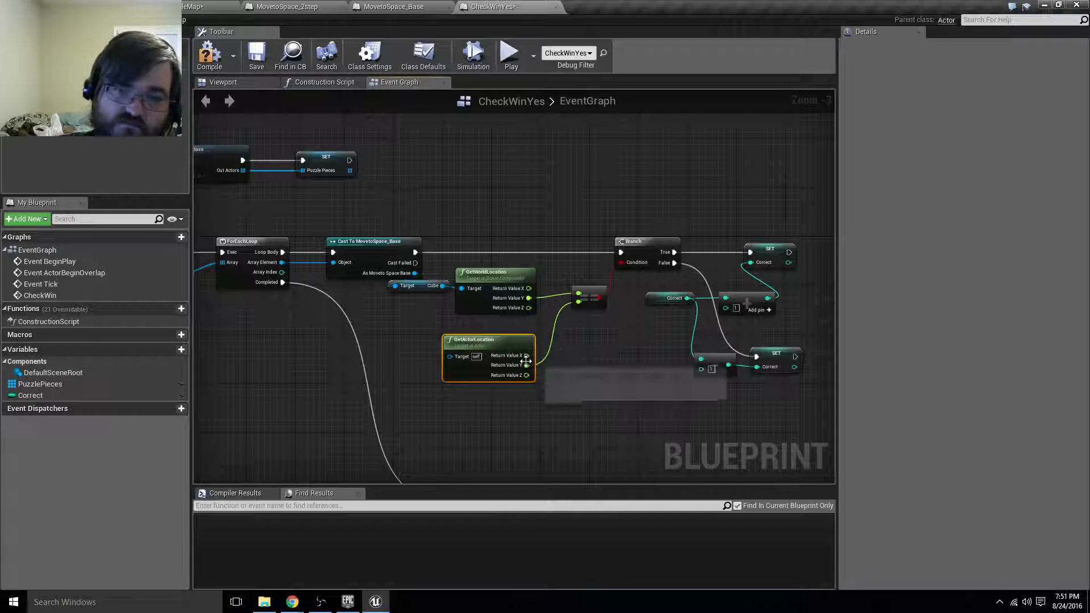
mouse_move(506, 349)
left_mouse_down()
mouse_move(491, 356)
mouse_move(510, 351)
left_mouse_up()
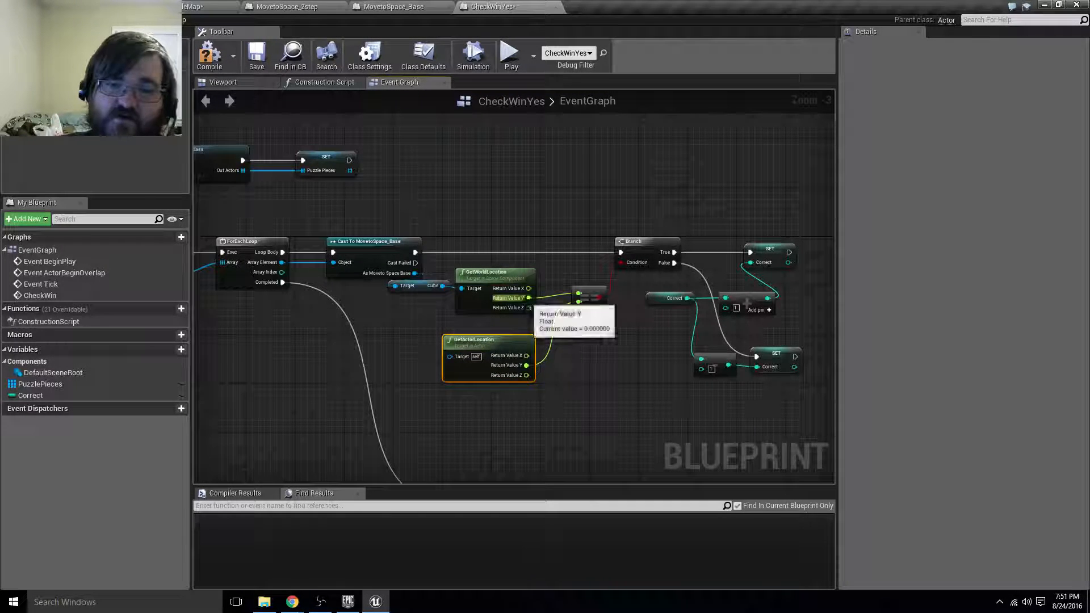
left_click_drag(529, 298, 544, 326)
type("range")
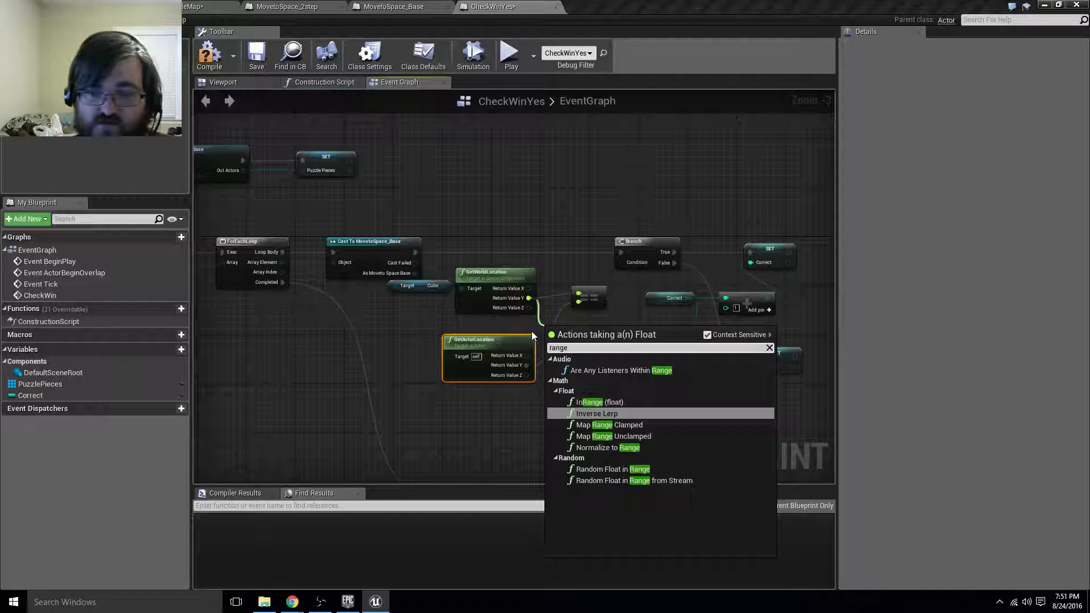
key("Up")
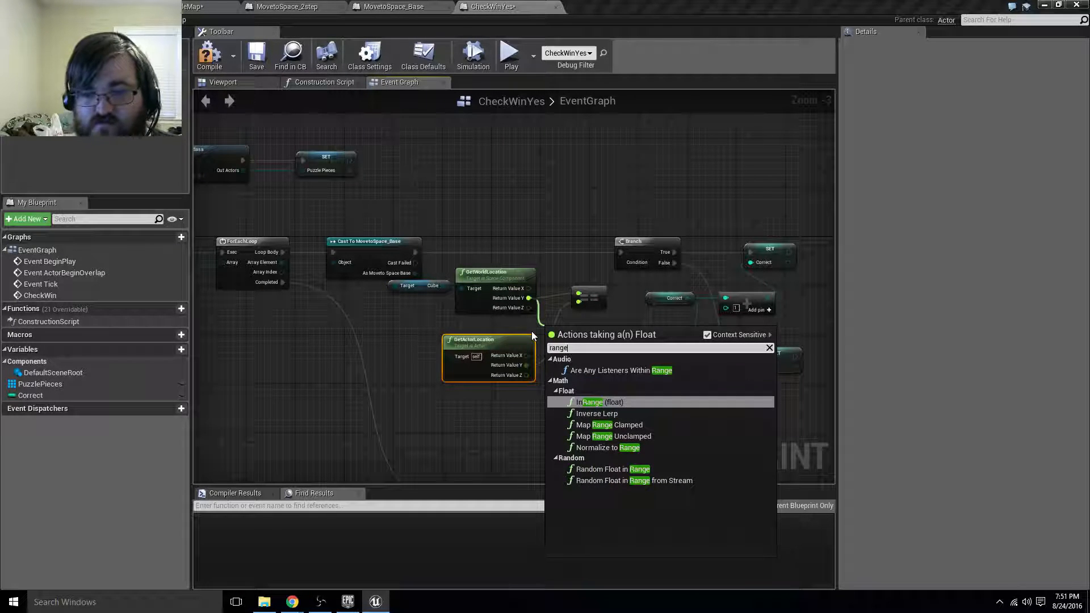
key("Return")
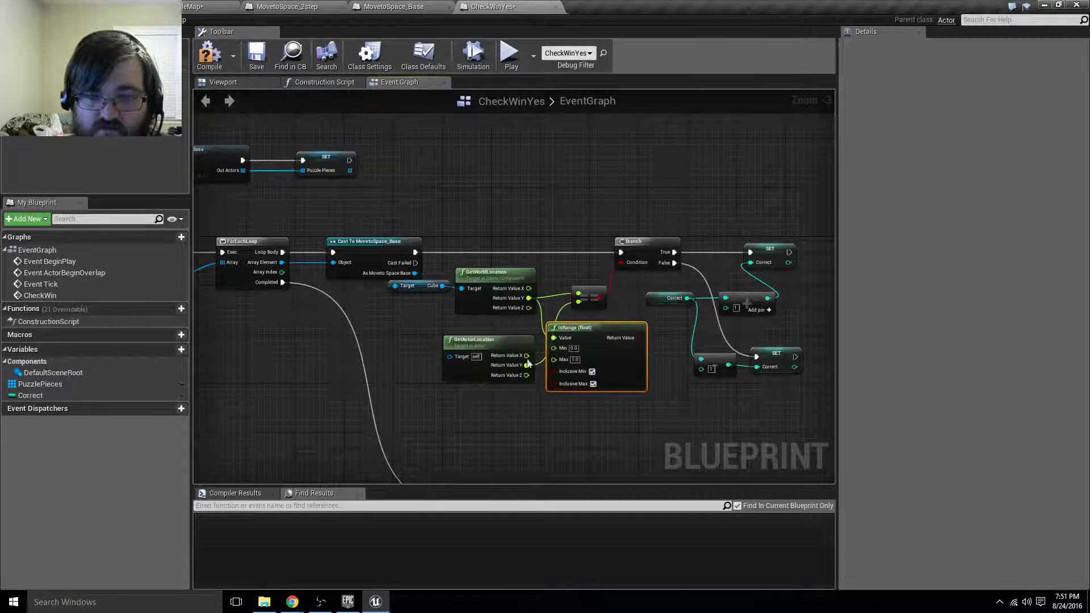
Add 10 to GetActorLocation's Y component with a float addition node and connect the sum to InRange's Max.
mouse_move(528, 363)
left_mouse_down()
mouse_move(492, 364)
mouse_move(515, 359)
left_mouse_up()
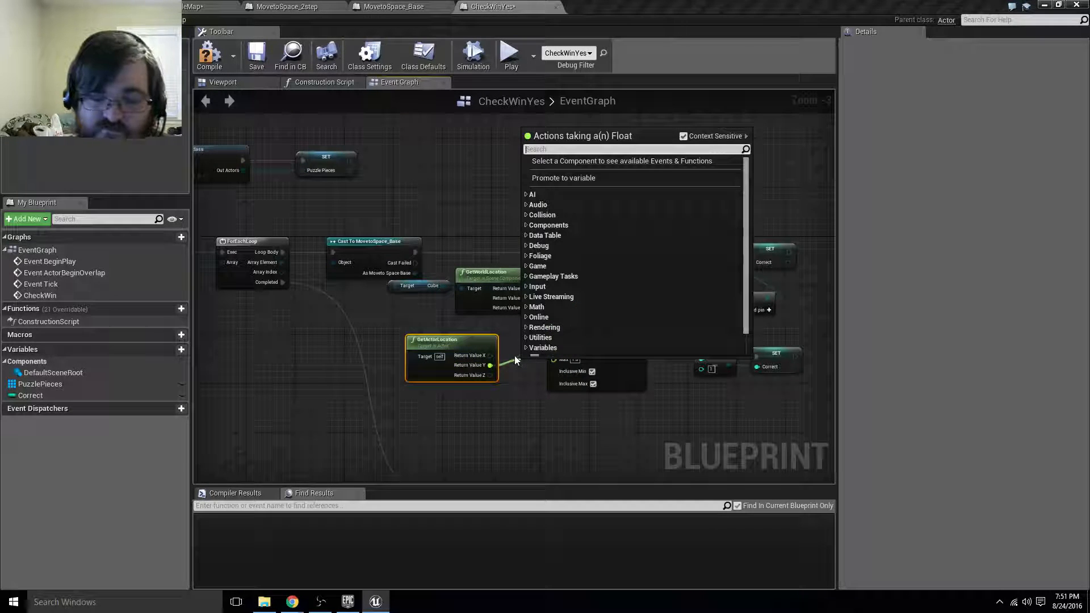
type("+")
key("Up")
key("Up")
key("Return")
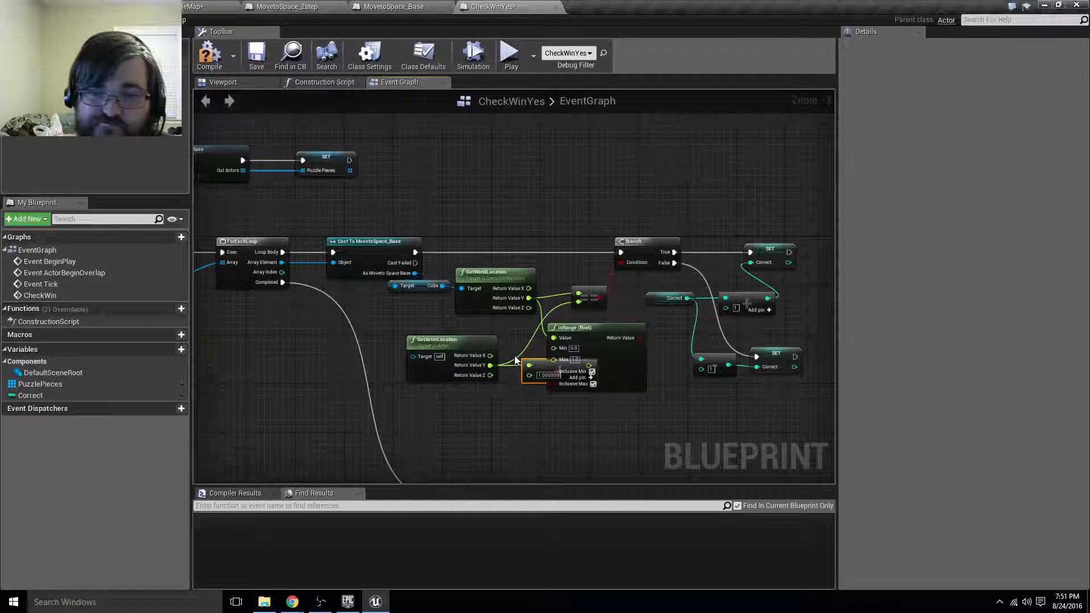
left_click(544, 375)
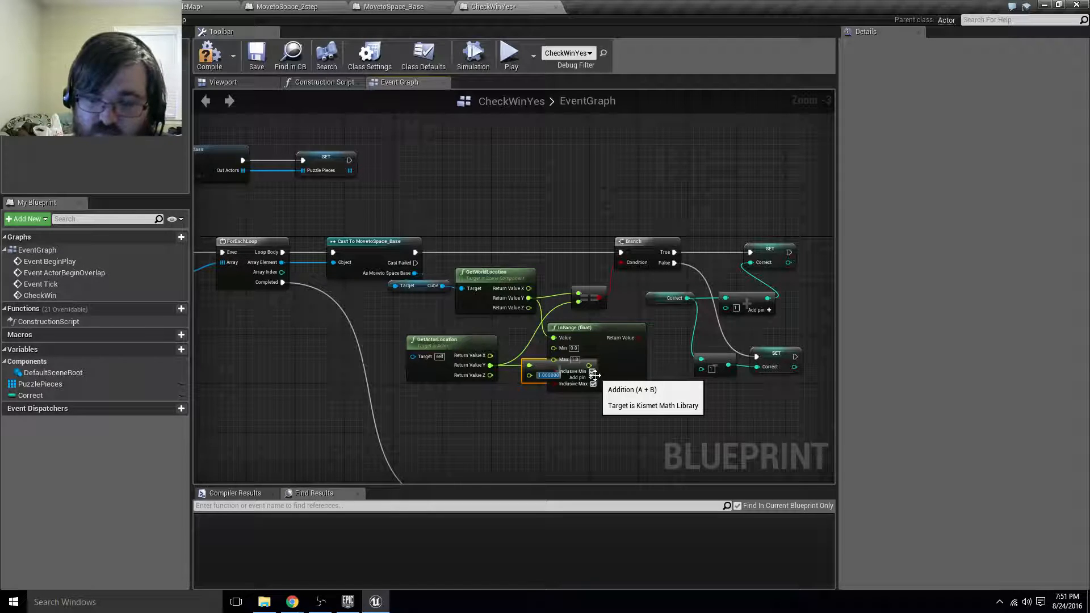
type("10")
left_click_drag(578, 371, 553, 359)
Subtract 10 from GetActorLocation's Y component with a new float subtraction node.
left_click_drag(492, 372, 516, 350)
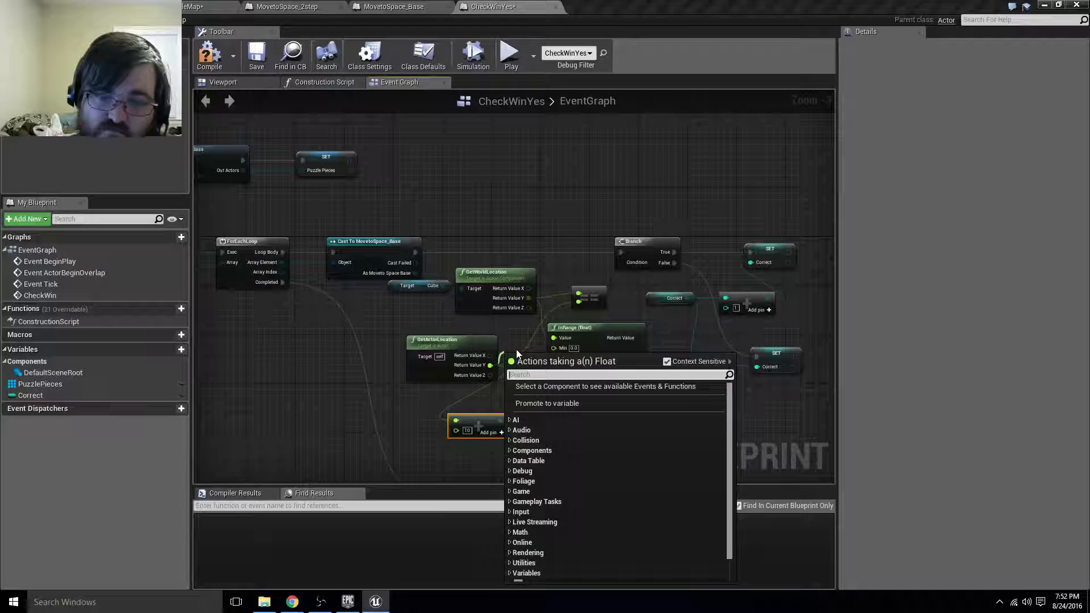
type("-")
key("Up")
key("Return")
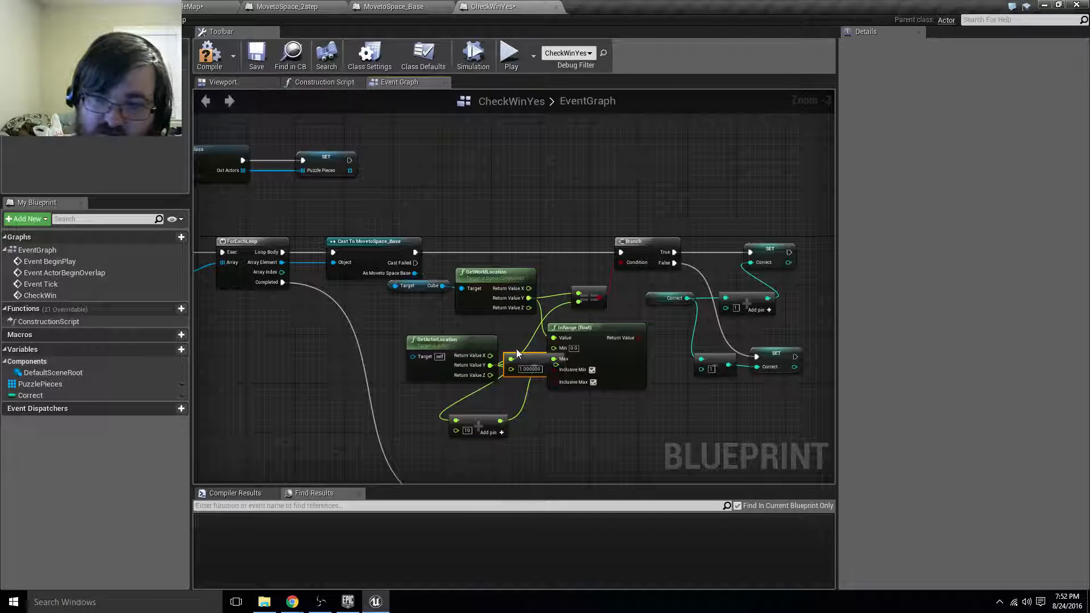
left_click(533, 370)
type("100")
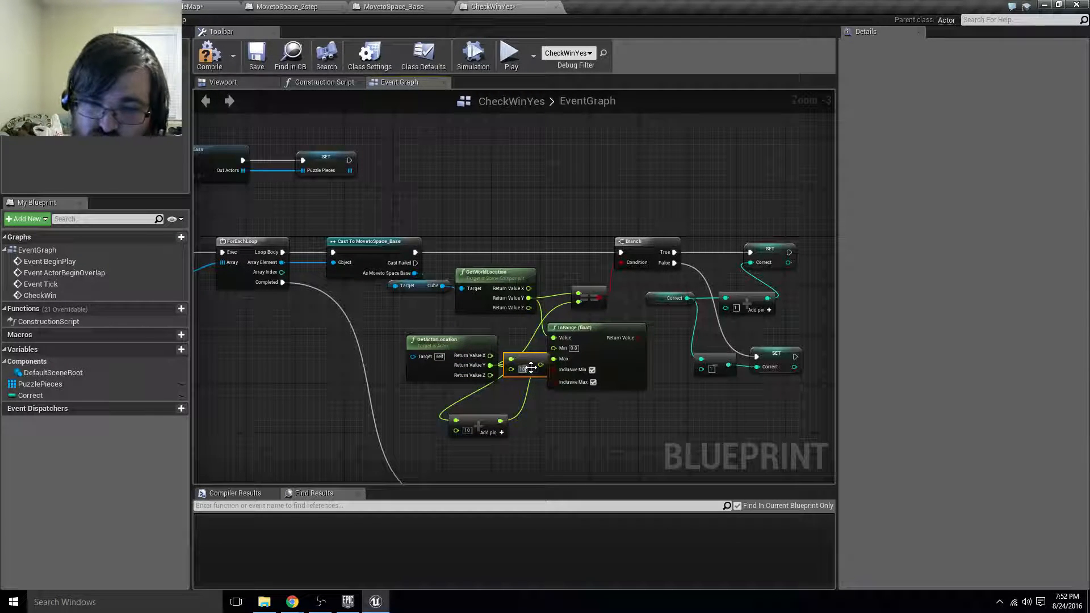
Reposition the GetActorLocation and subtraction nodes for clearer wiring, and connect the subtraction result to InRange's Min.
left_click_drag(446, 345, 397, 326)
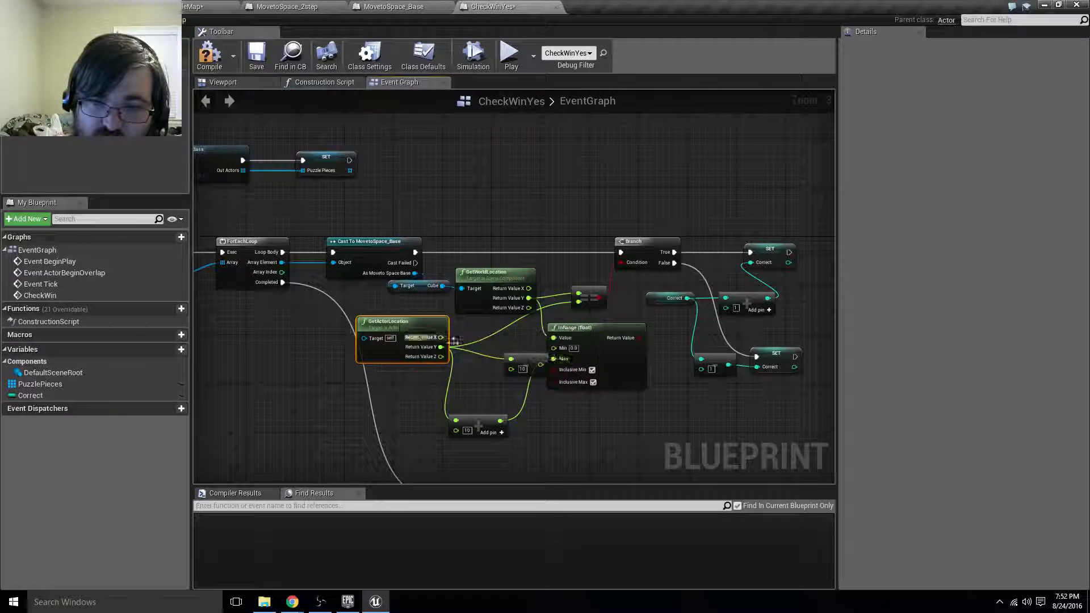
left_click_drag(532, 370, 513, 352)
left_click_drag(511, 352, 571, 354)
left_click(516, 355)
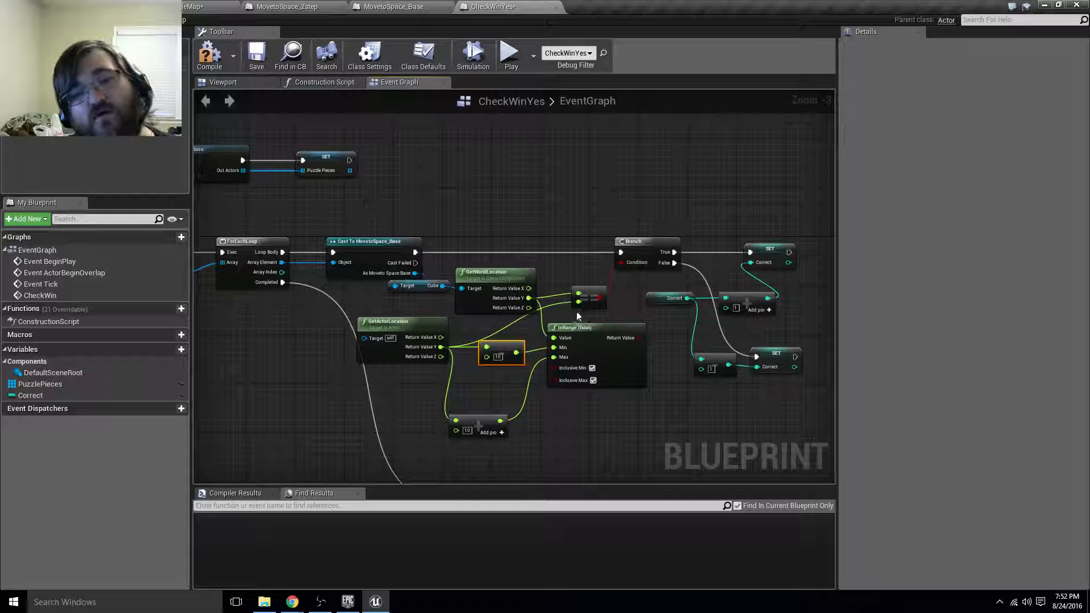
Replace the exact equality node with InRange's Return Value as the Branch condition and save the blueprint.
left_click(584, 299)
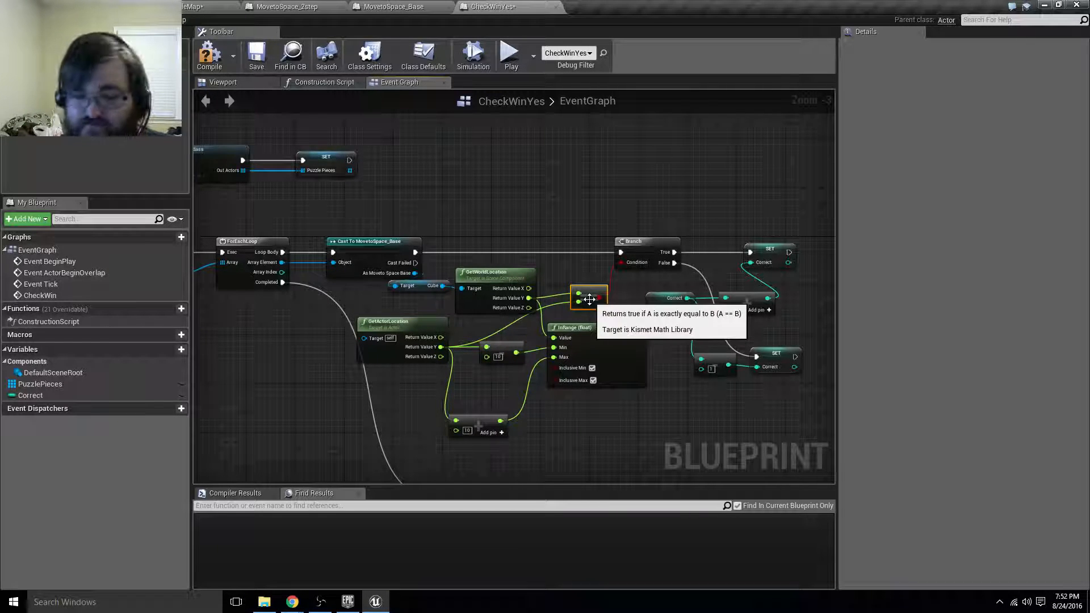
key("Delete")
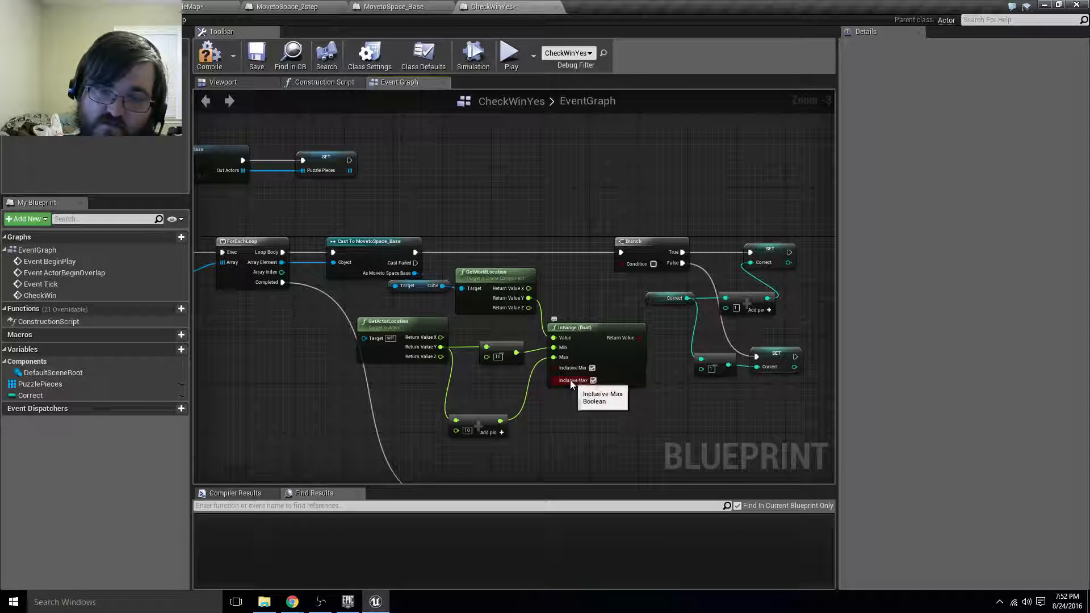
left_click_drag(636, 340, 629, 264)
left_click(256, 57)
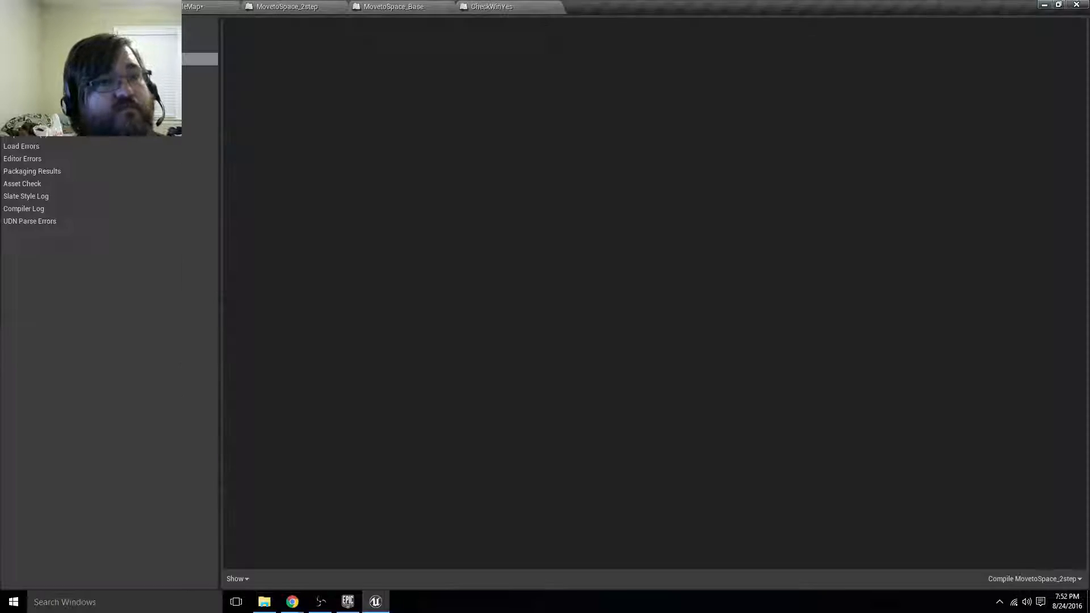
Return to the puzzle level, briefly run and stop a play session, and enlarge the level viewport.
left_click(196, 7)
left_click(524, 43)
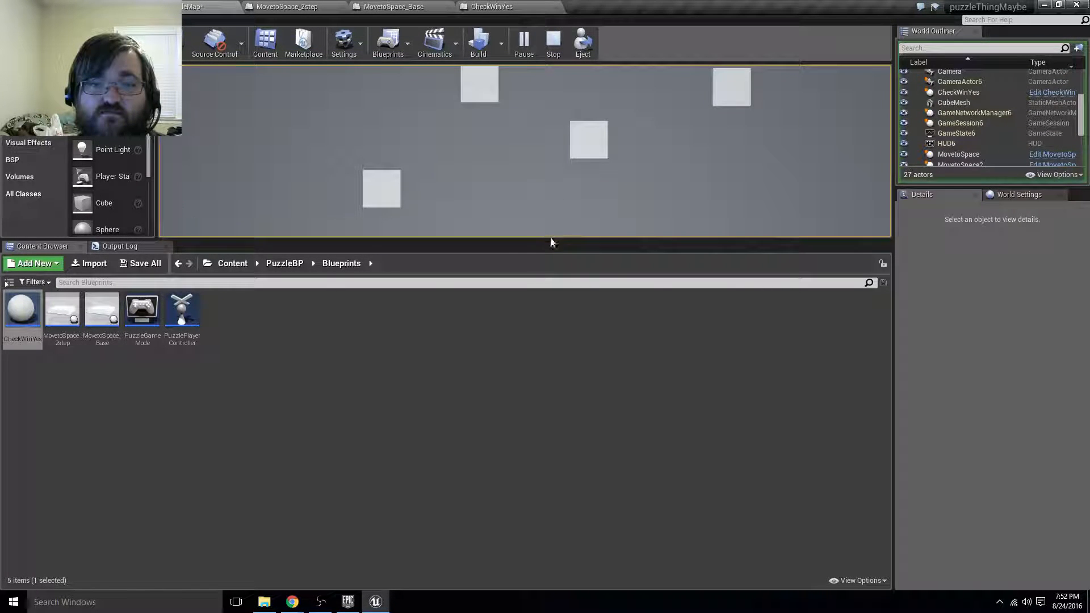
key("Escape")
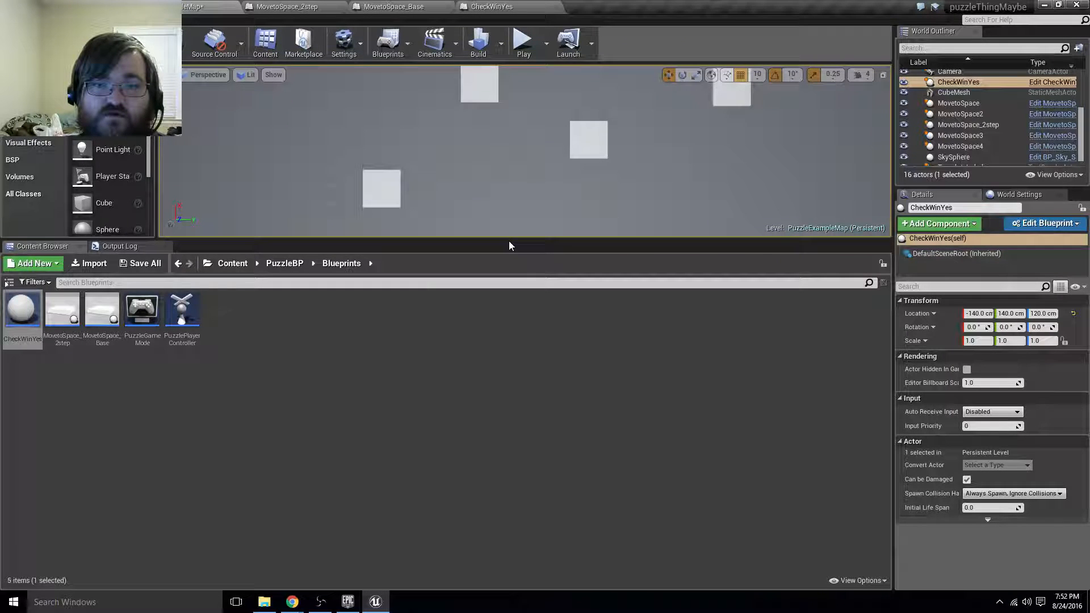
left_click_drag(511, 238, 541, 487)
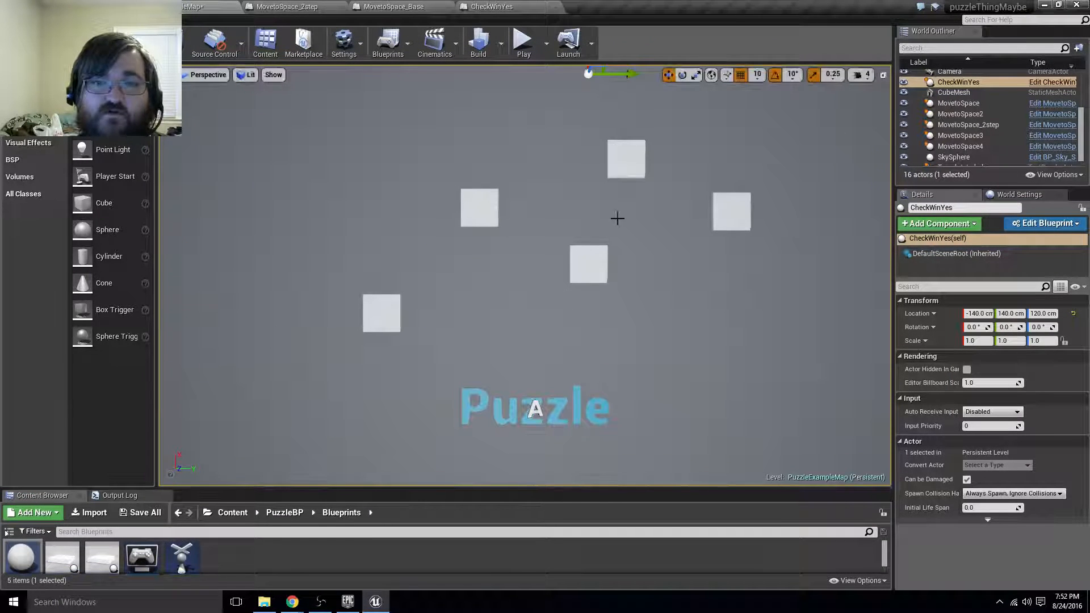
Play the level and move the four misaligned cubes into one column to test the win check.
left_click(523, 41)
left_click(623, 168)
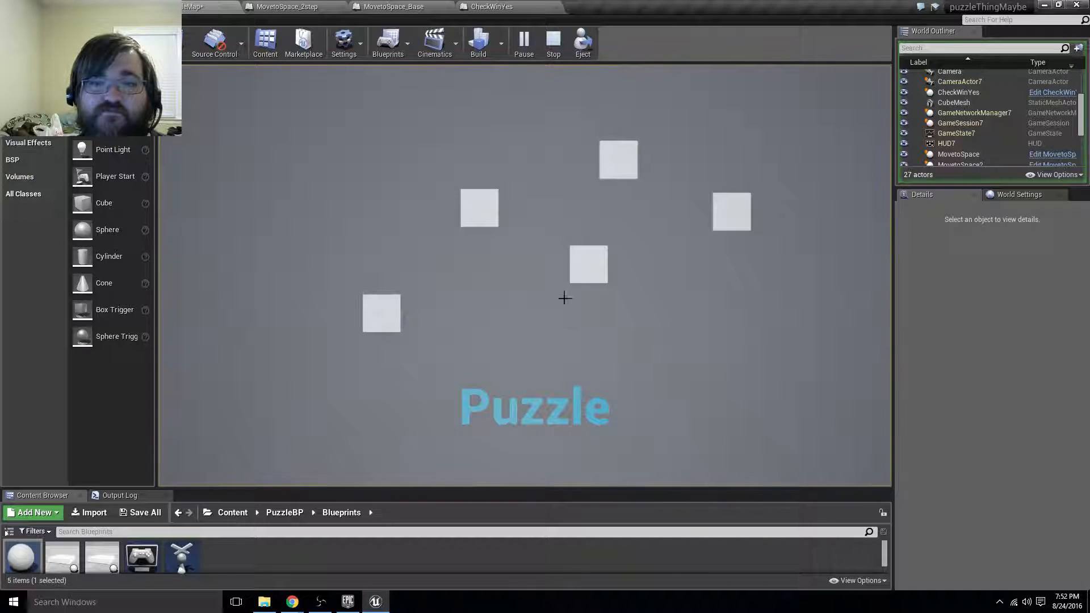
left_click(492, 203)
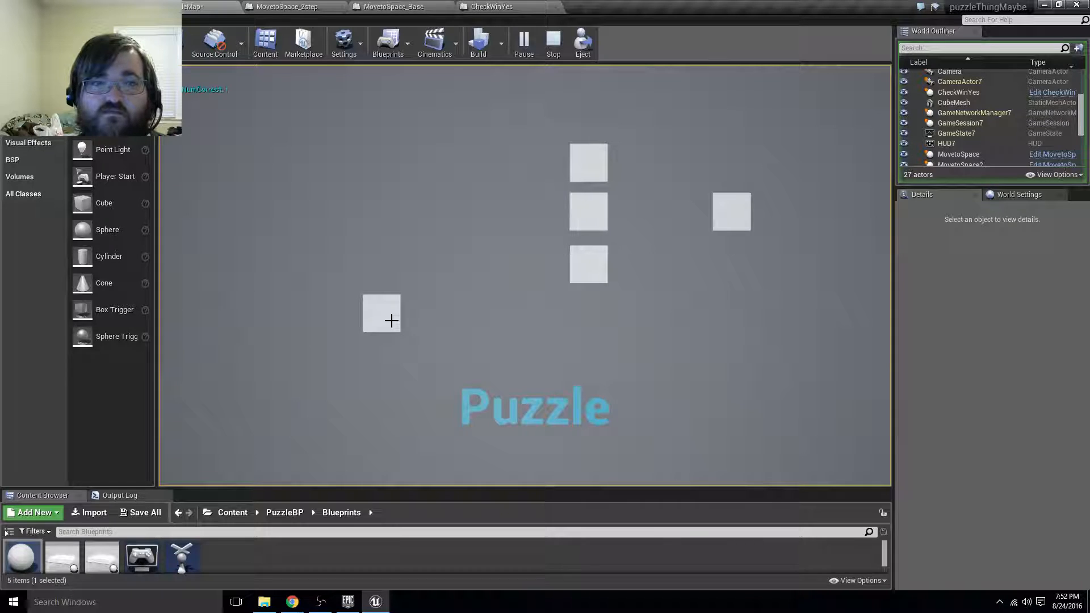
left_click(405, 320)
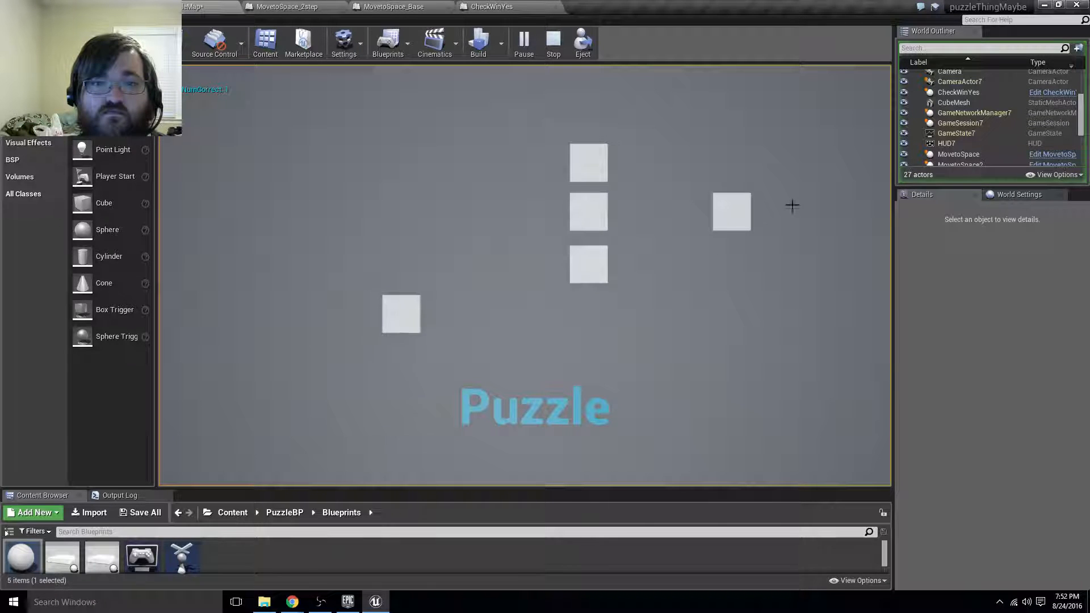
left_click(732, 218)
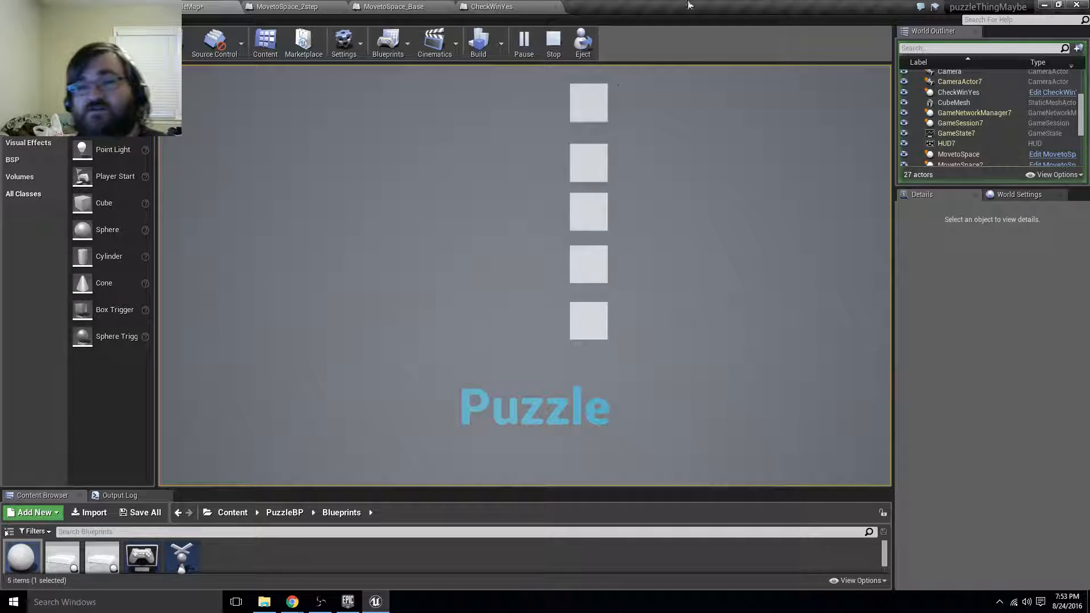
Cycle the two-step cube out of the column and back to retest the win check, and stop playing.
left_click(597, 98)
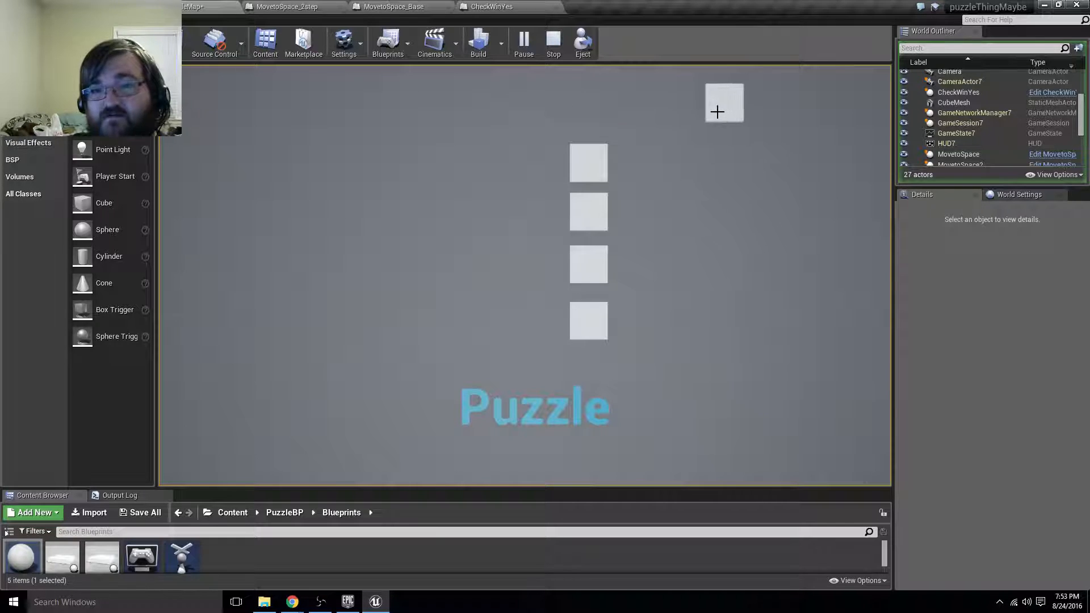
left_click(732, 110)
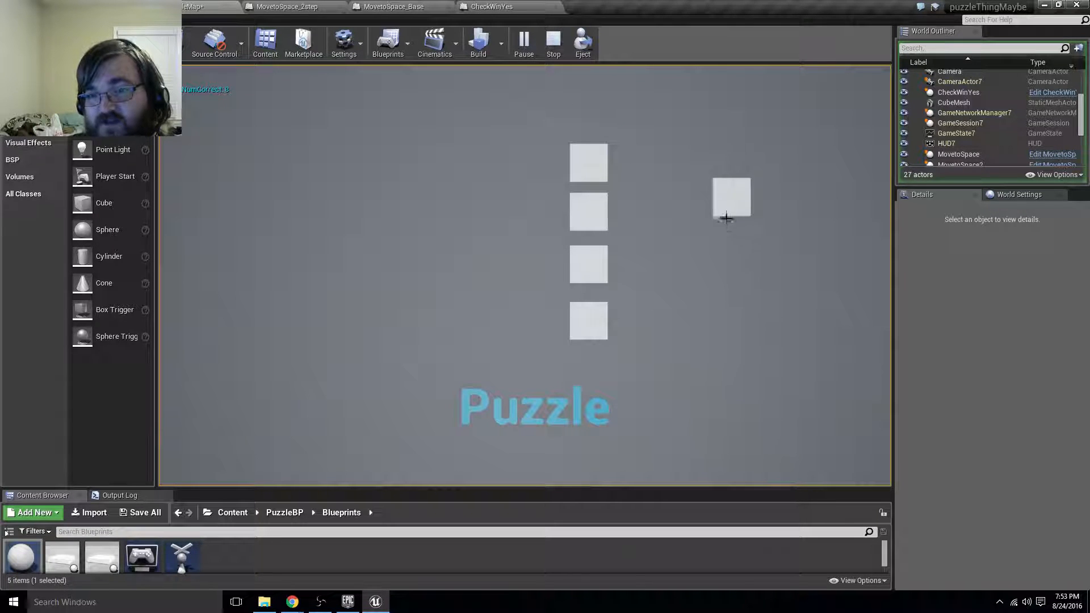
left_click(730, 222)
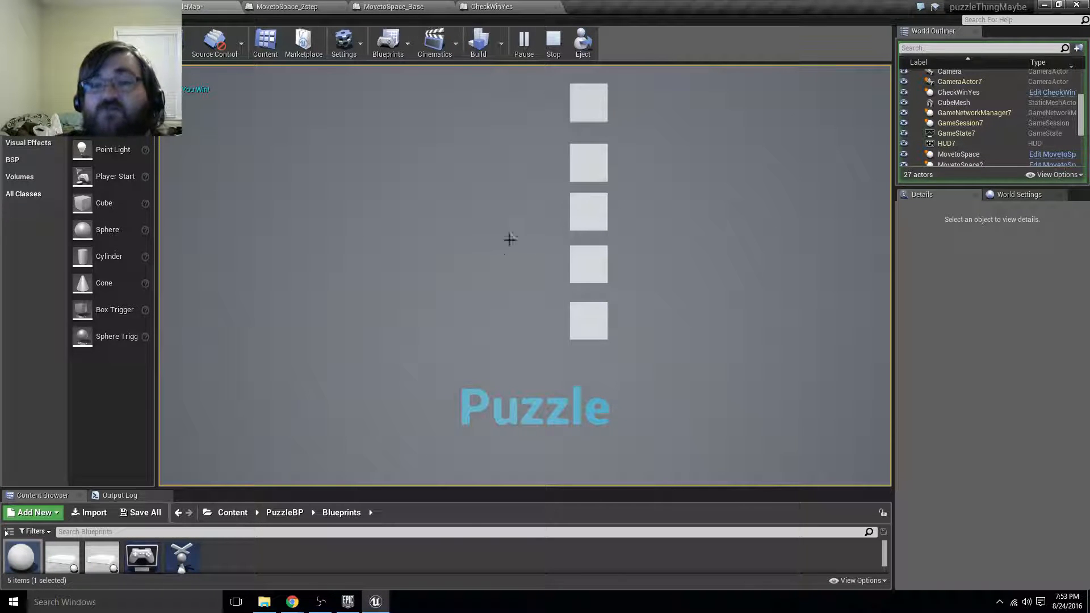
left_click(554, 43)
Examine the puzzle cubes' layout in the level, inspecting MovetoSpace and MovetoSpace2 and their Lerp Loc targets.
right_click_drag(528, 114, 624, 196)
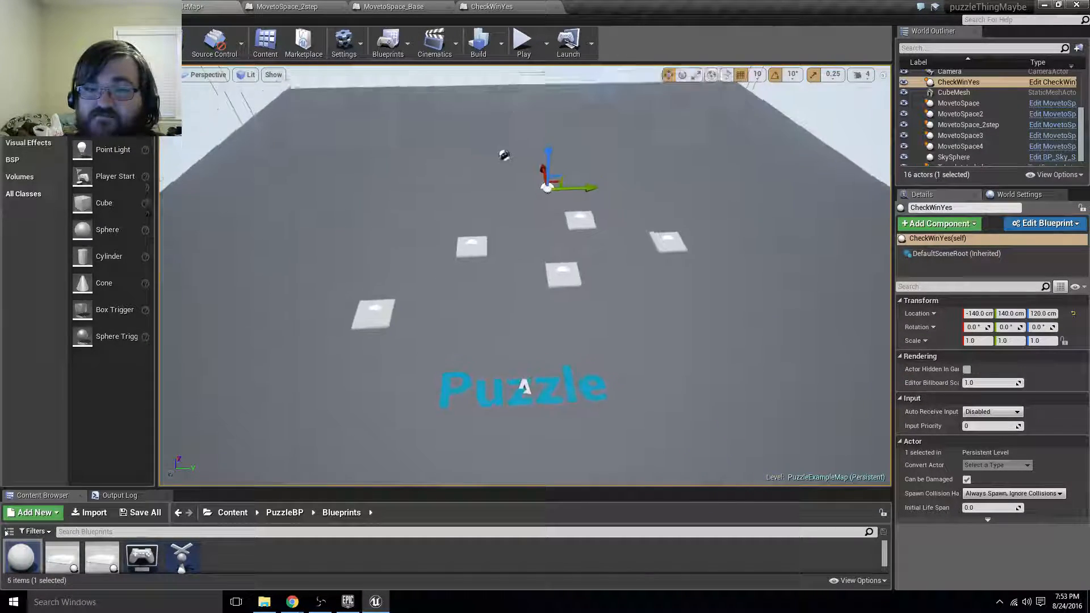
right_click_drag(493, 203, 503, 211)
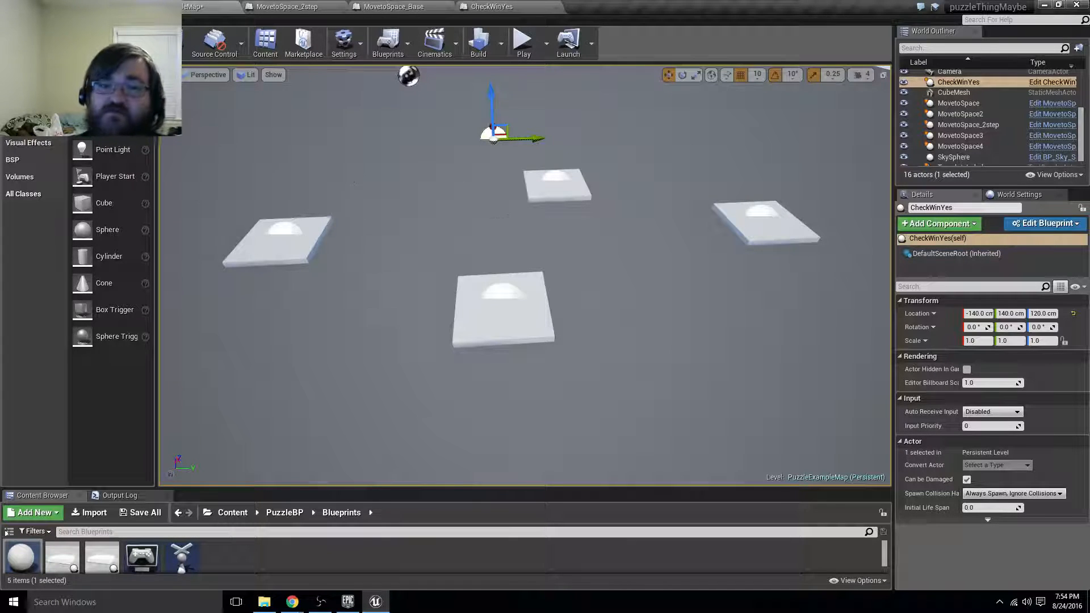
right_click_drag(354, 176, 443, 219)
left_click(488, 234)
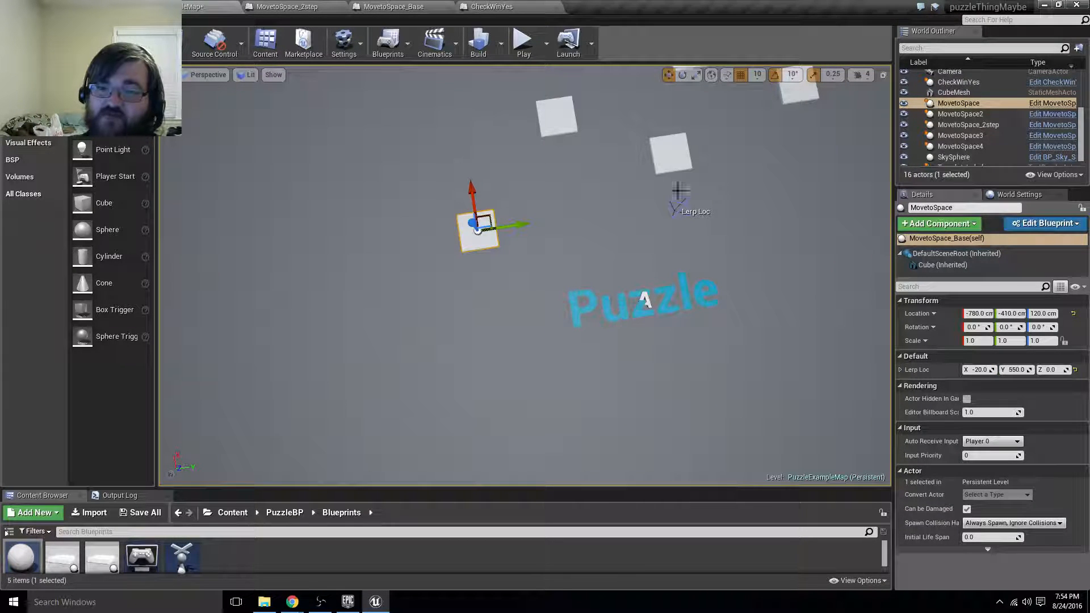
left_click(669, 163)
mouse_move(669, 163)
right_mouse_down()
mouse_move(669, 148)
mouse_move(645, 178)
mouse_move(663, 163)
right_mouse_up()
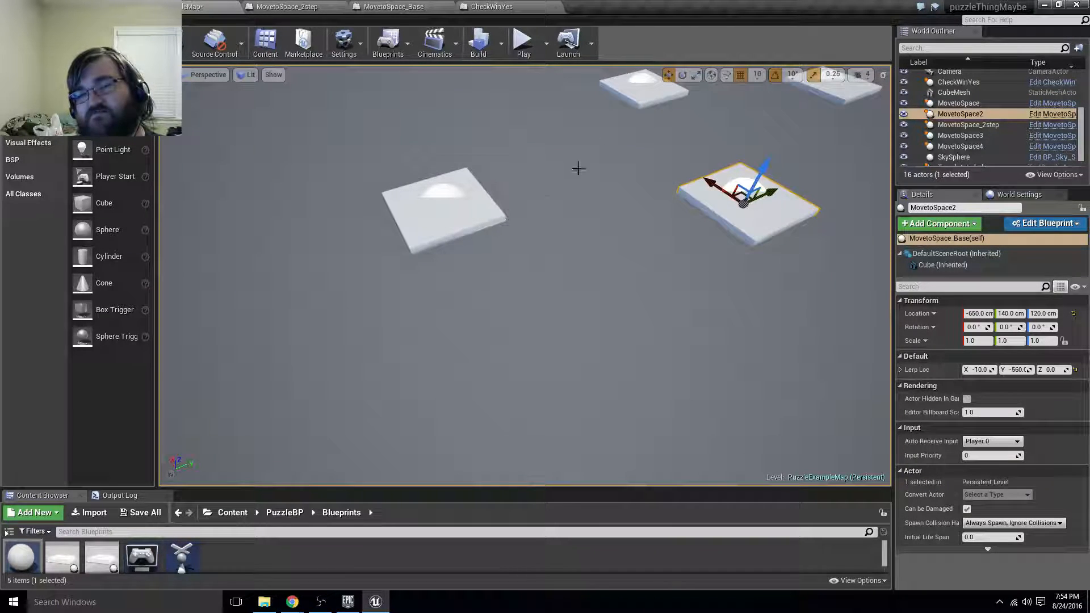
right_click_drag(578, 168, 521, 177)
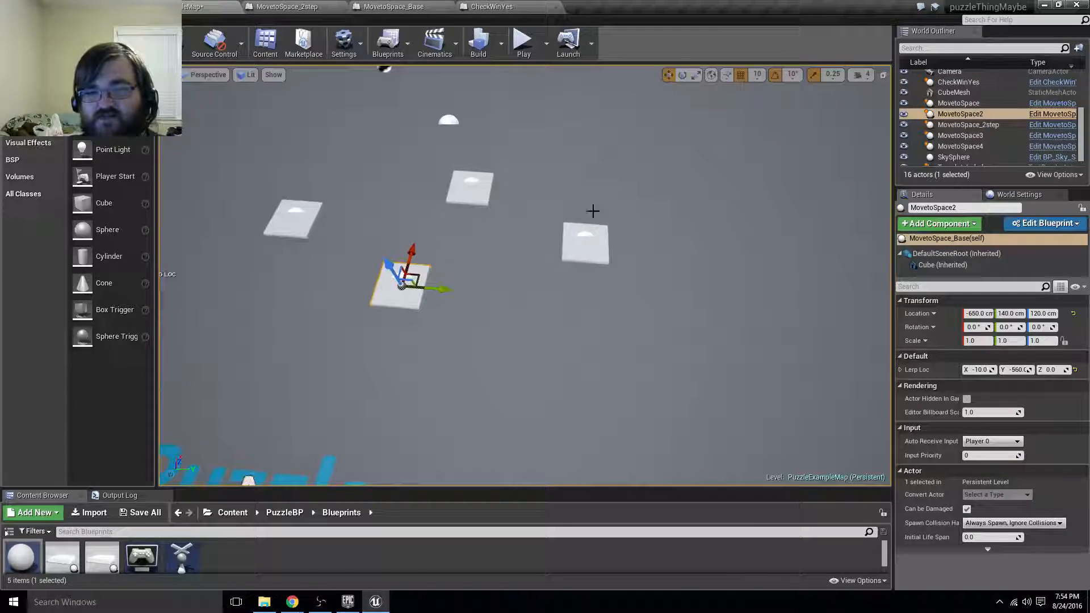